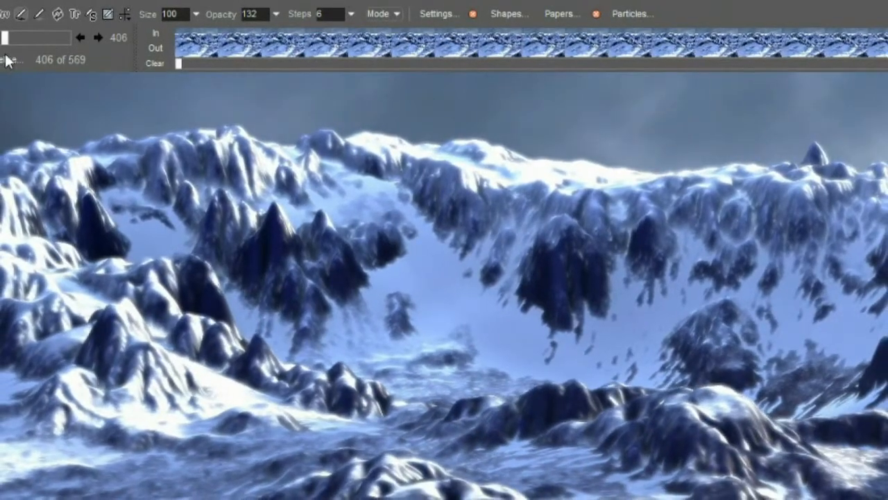
Load frames 0 to 299 of rocky-mountains2.avi from the planet-Zo-Phi folder as the current animation
mouse_move(3, 55)
mouse_down()
mouse_move(105, 53)
mouse_move(0, 57)
mouse_up()
click(3, 4)
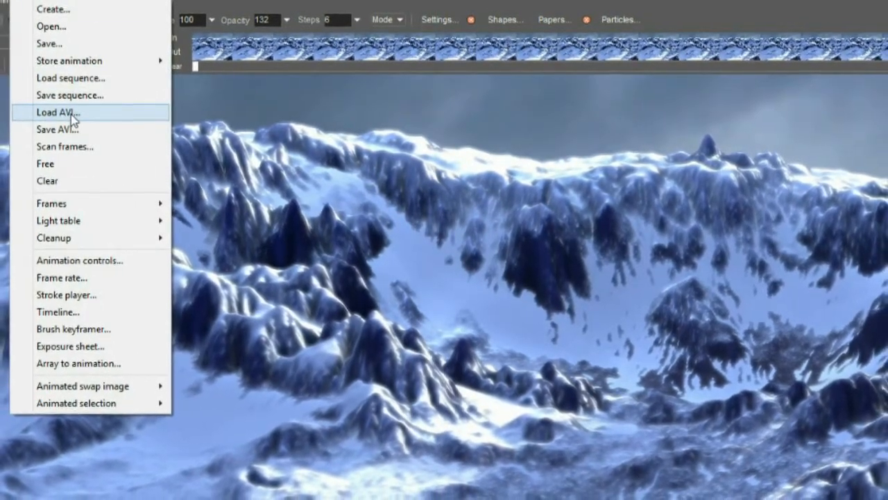
click(69, 113)
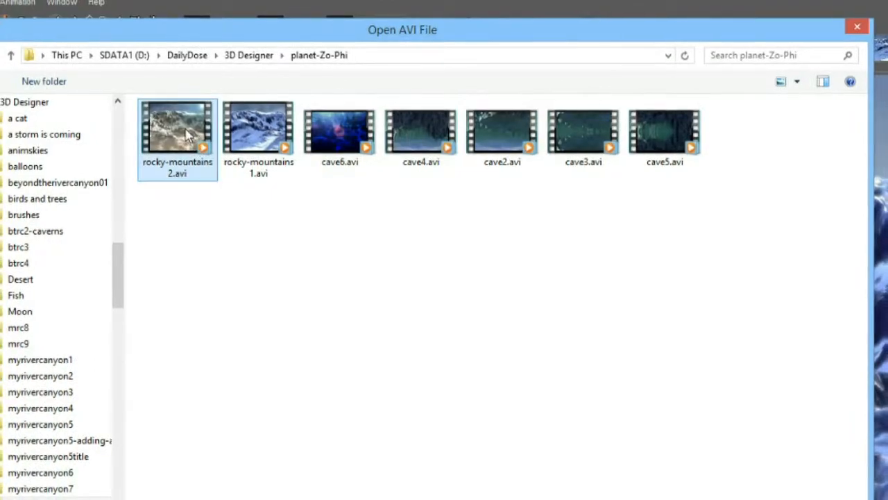
double_click(203, 156)
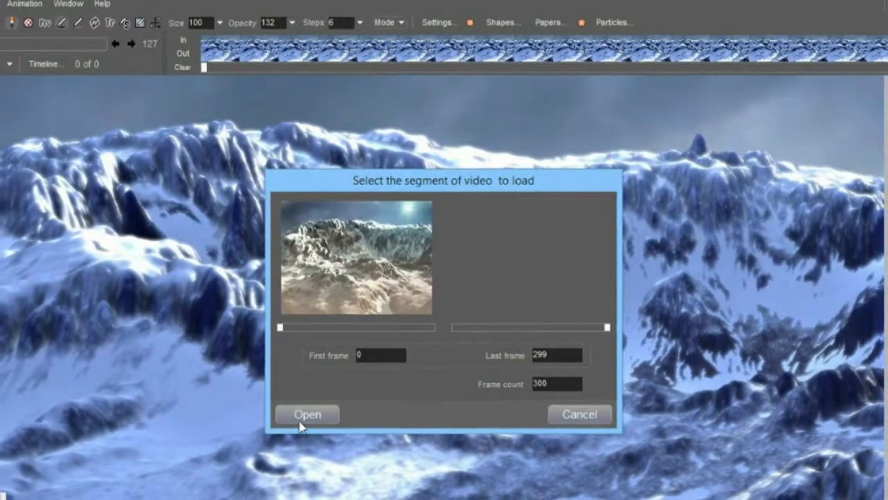
click(308, 416)
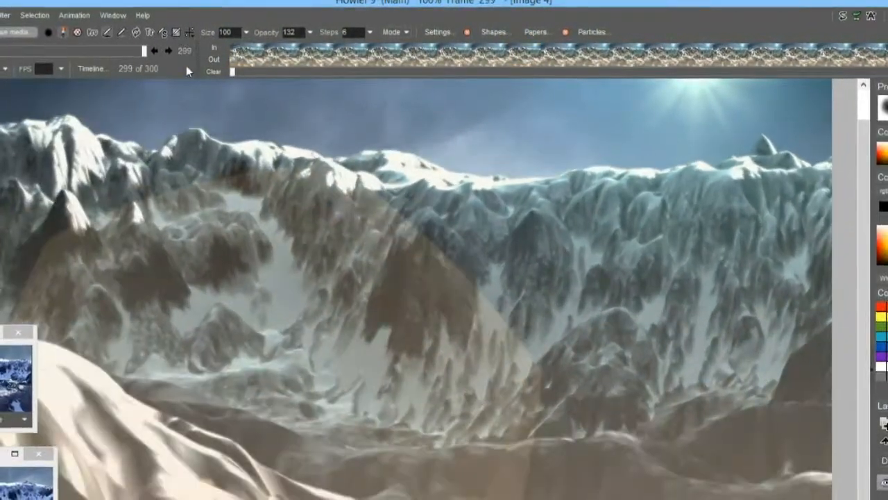
Scrub through the loaded rocky-mountains2 animation and return it to frame 0
drag(186, 66, 2, 52)
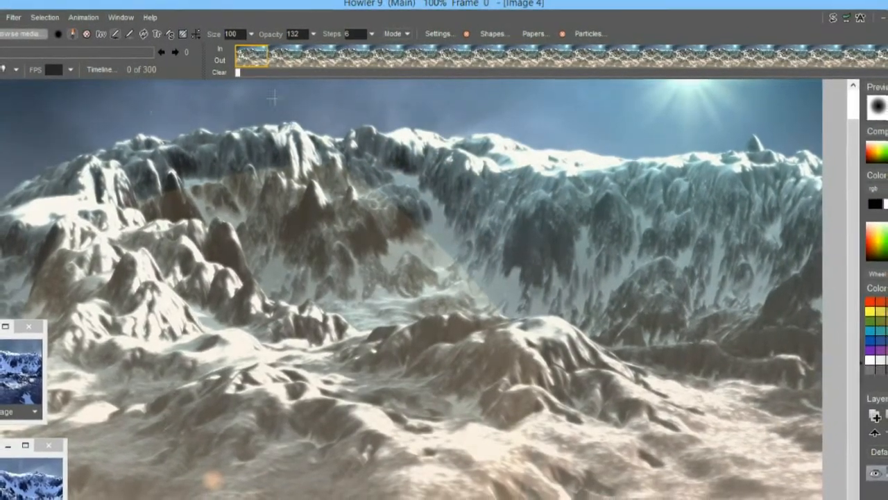
mouse_move(2, 55)
mouse_down()
mouse_move(168, 56)
mouse_move(169, 78)
mouse_move(156, 62)
mouse_move(62, 56)
mouse_move(174, 56)
mouse_move(17, 58)
mouse_up()
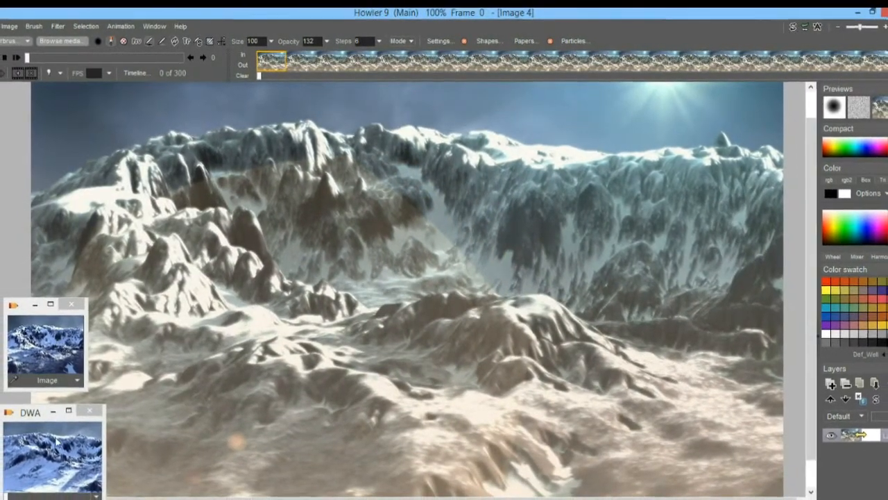
click(241, 75)
click(472, 295)
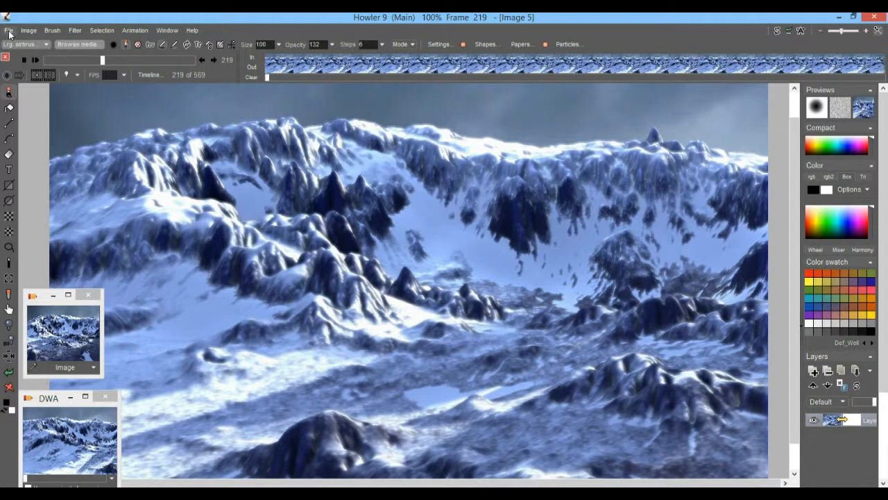
Browse the photos in the Even More Pics folder for a cloudy sky image
click(9, 30)
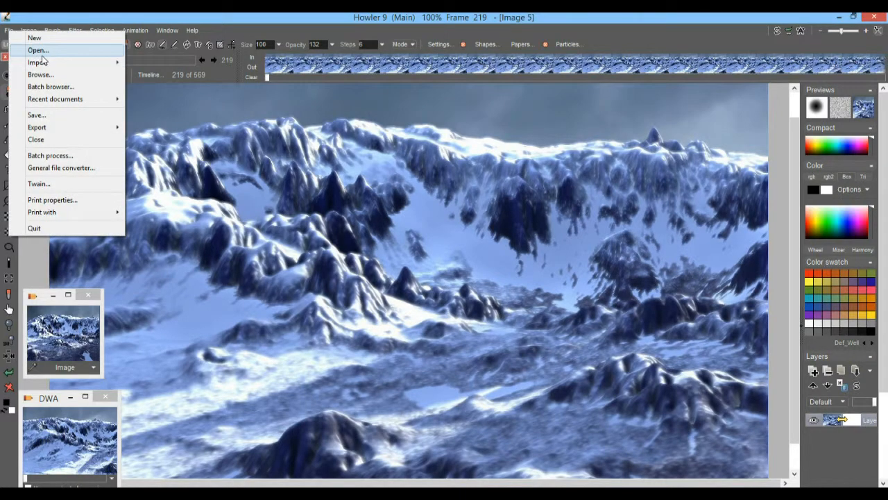
click(43, 52)
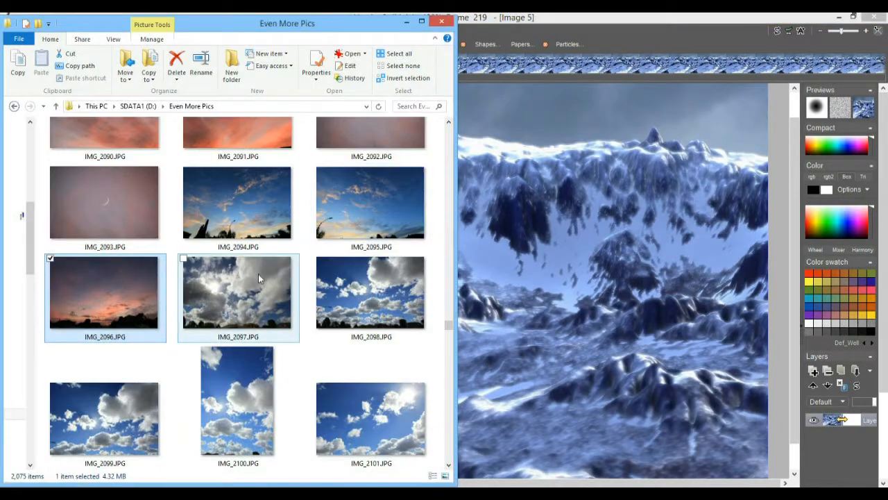
click(112, 191)
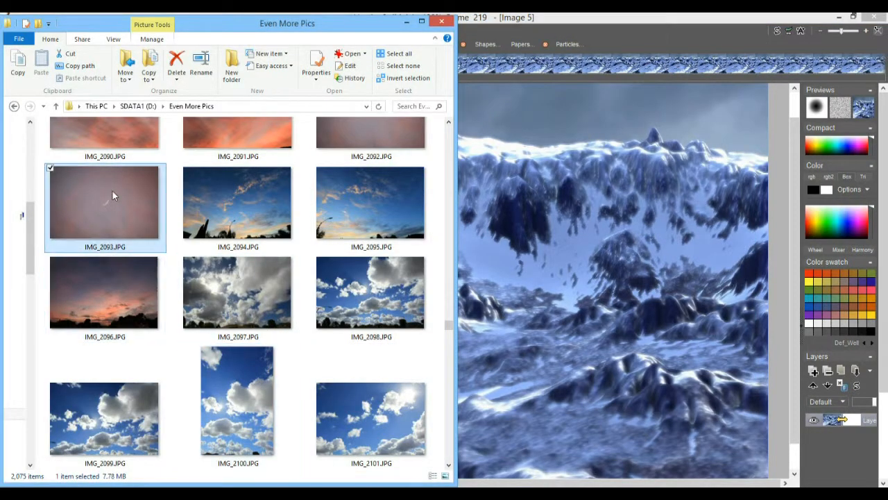
scroll(303, 252, down, 5)
scroll(303, 252, down, 20)
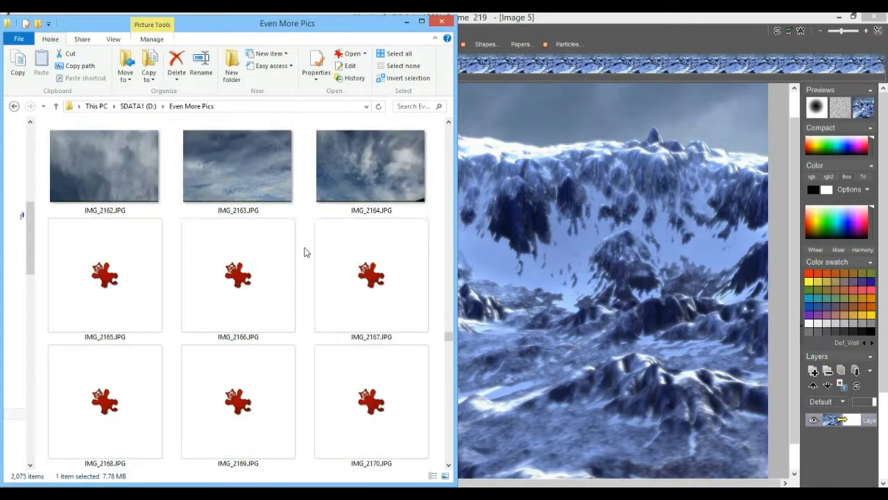
scroll(304, 252, up, 20)
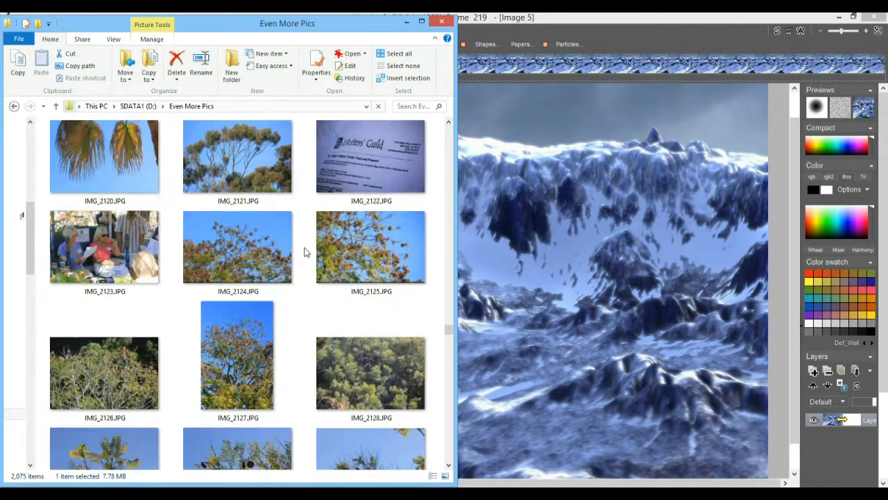
scroll(304, 252, down, 20)
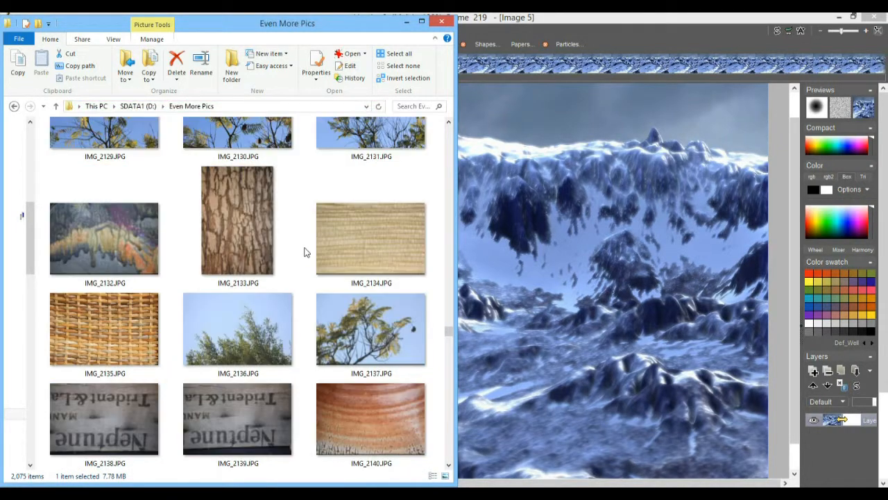
scroll(303, 252, down, 20)
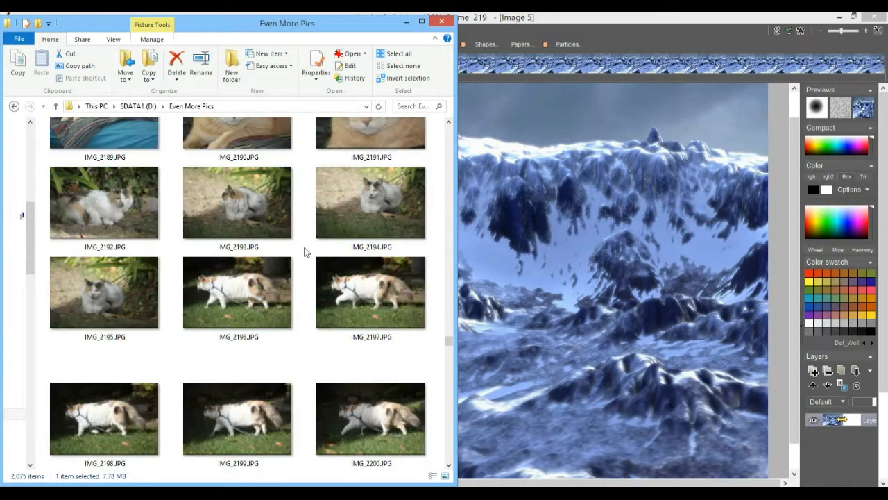
scroll(304, 252, down, 4)
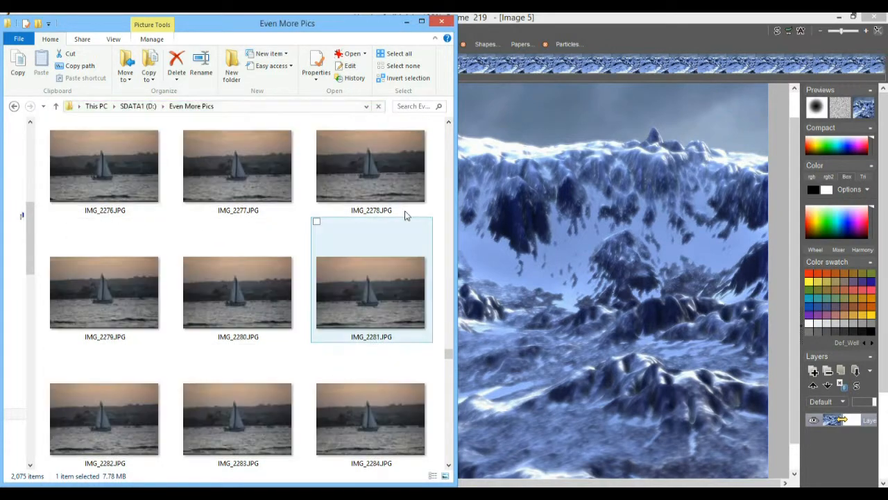
drag(447, 358, 470, 427)
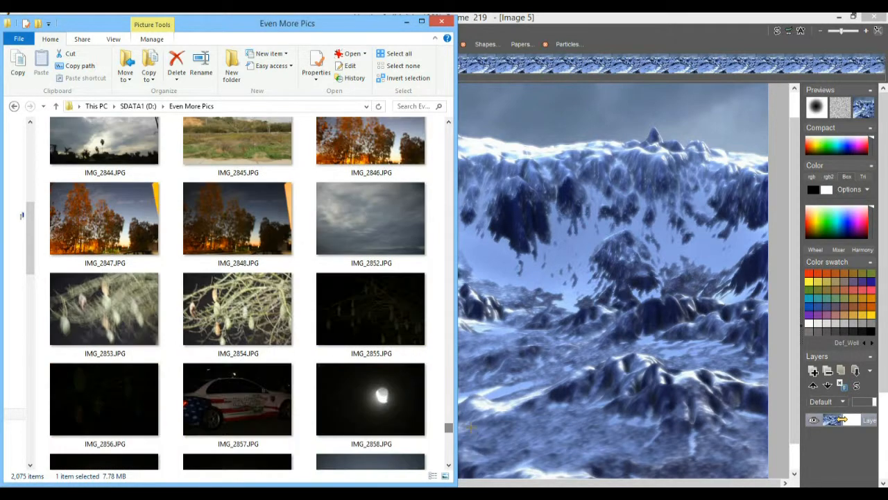
click(448, 402)
scroll(273, 314, up, 5)
click(389, 368)
scroll(400, 344, down, 1)
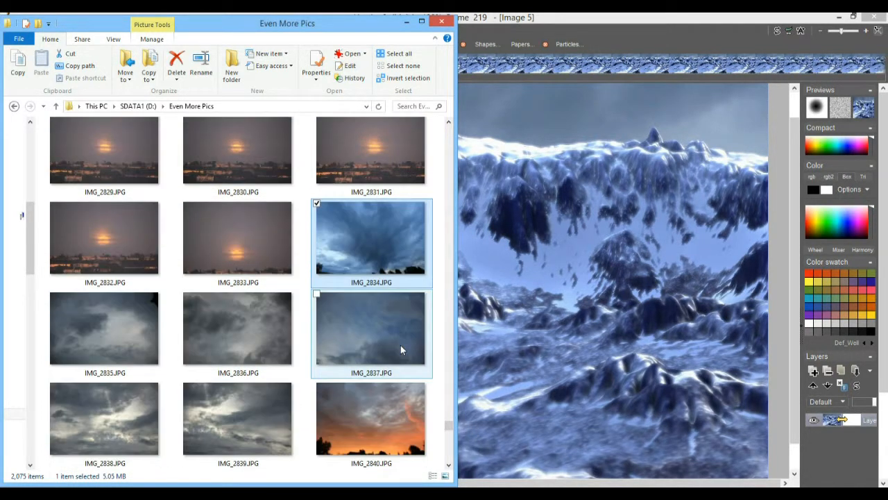
Open the sky photo IMG_2835.JPG in IrfanView, inspect it full screen, and copy it to the clipboard
click(223, 325)
click(119, 332)
double_click(90, 326)
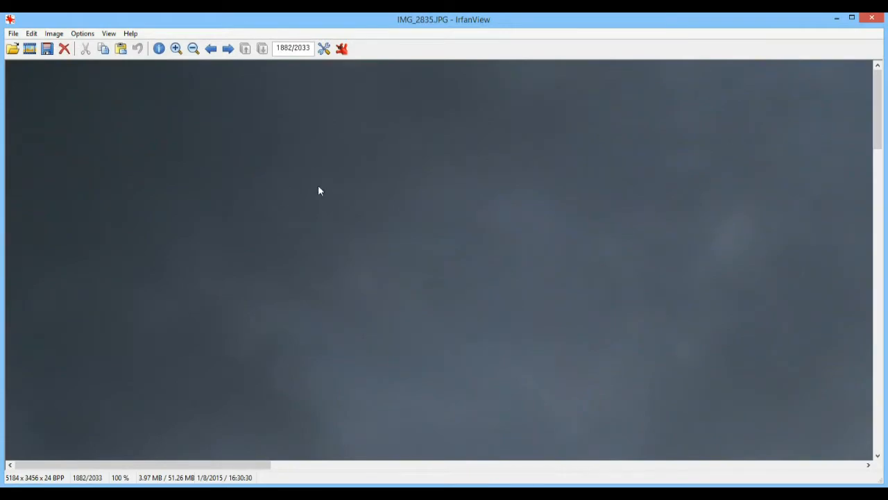
double_click(362, 213)
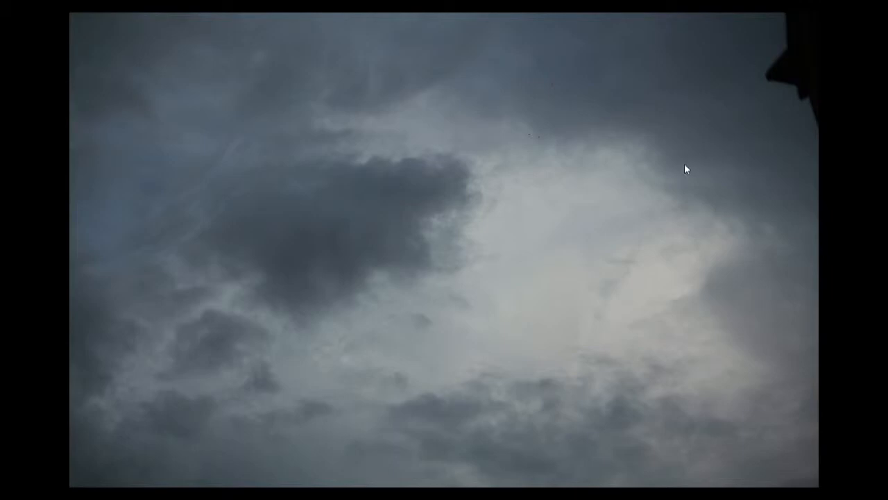
double_click(616, 202)
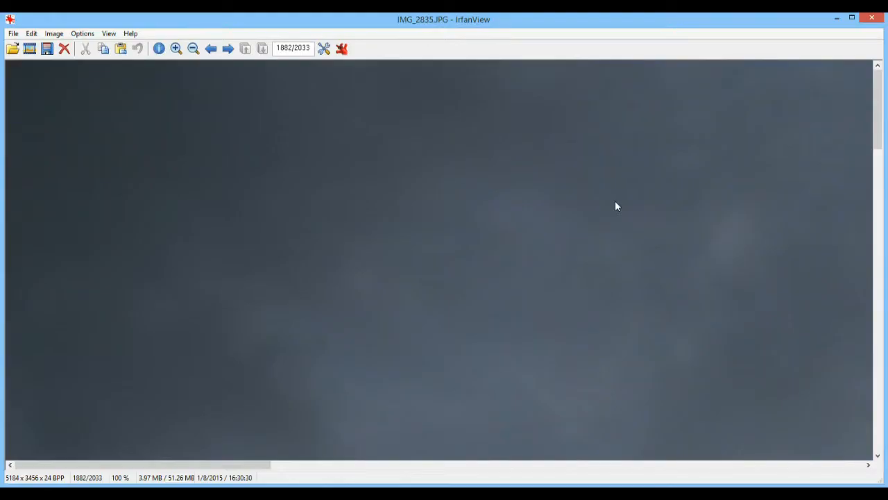
click(839, 19)
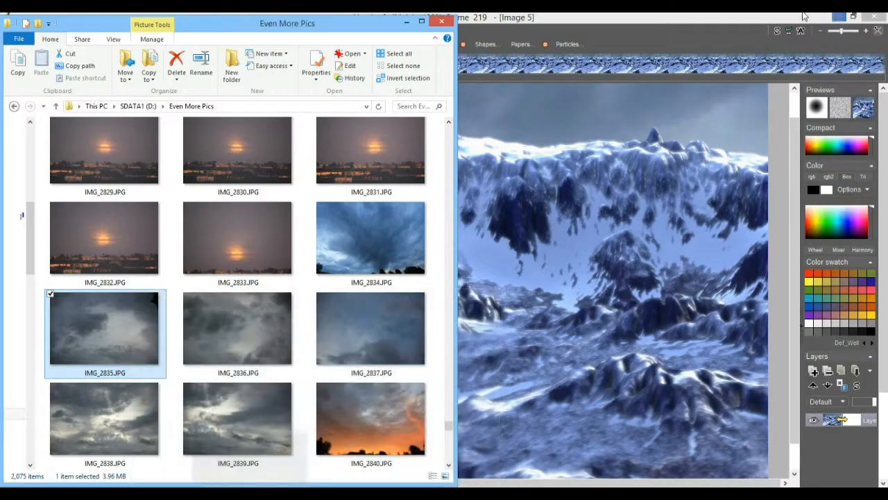
Switch back to Howler and free the blue mountain animation from memory
click(648, 165)
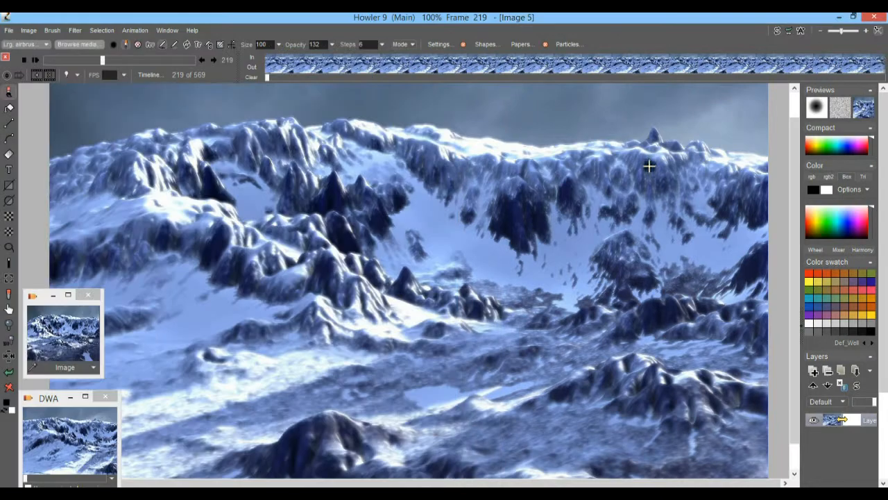
click(129, 30)
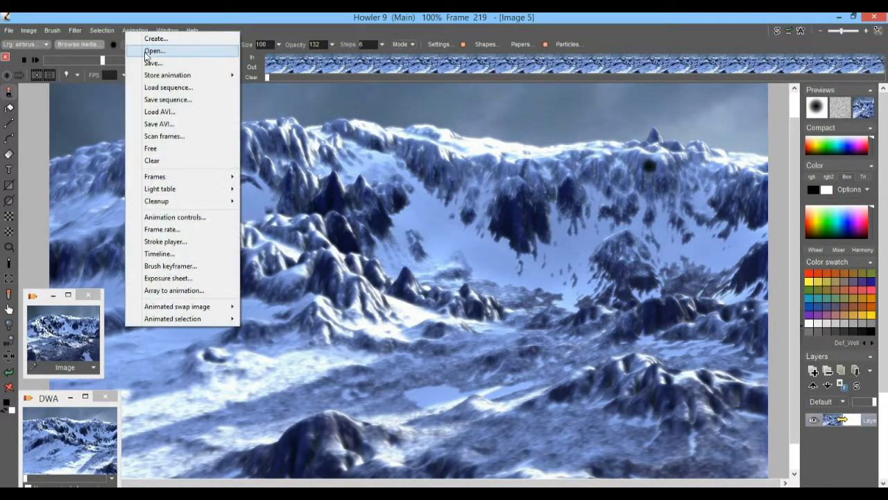
click(163, 147)
click(380, 308)
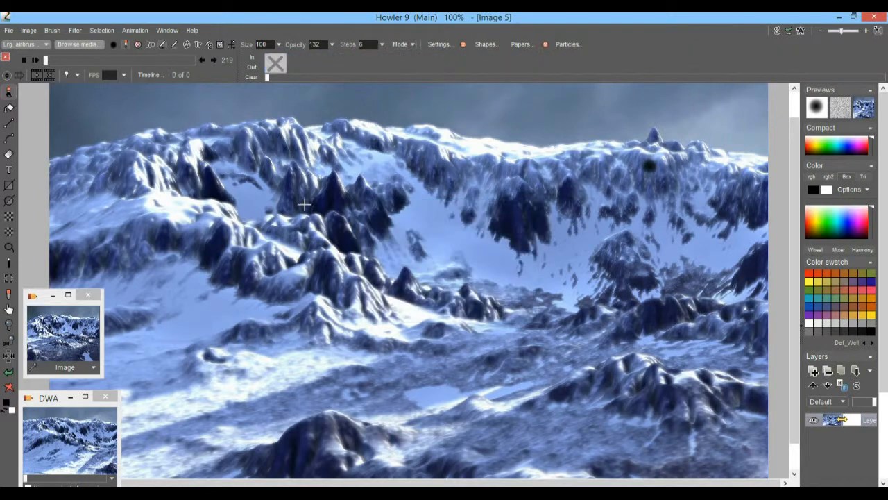
Replace the existing image with the copied sky photo and resample it to 1296 x 864 with Bi-cubic+ scaling
key(ctrl+v)
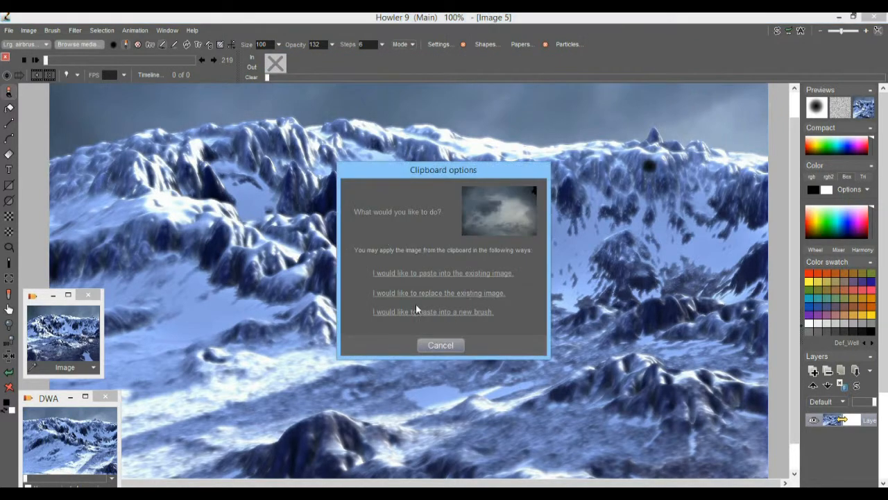
click(445, 294)
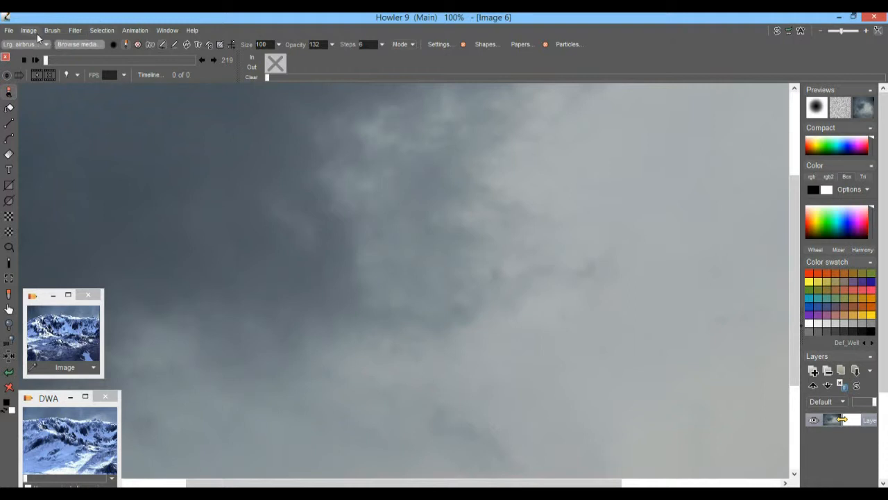
click(29, 30)
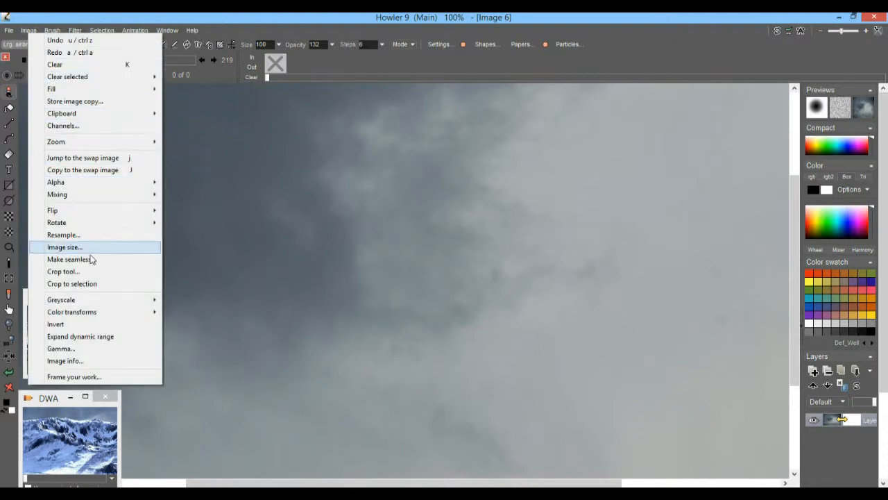
click(64, 235)
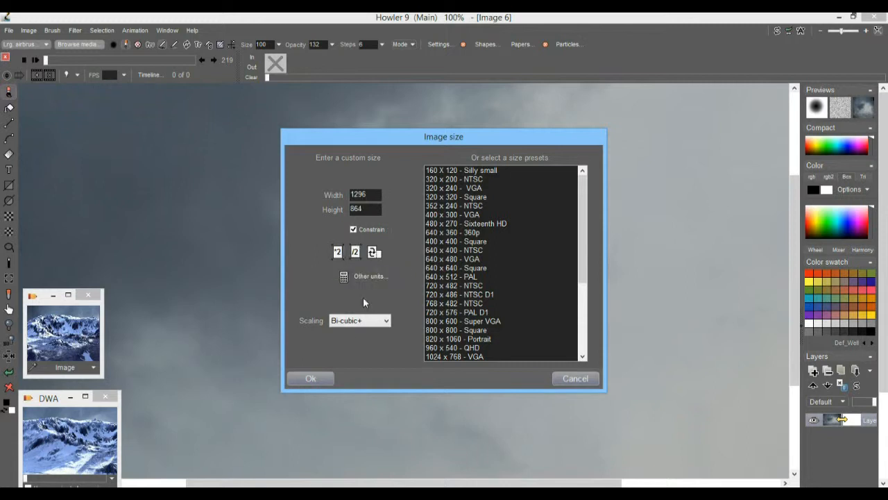
click(311, 378)
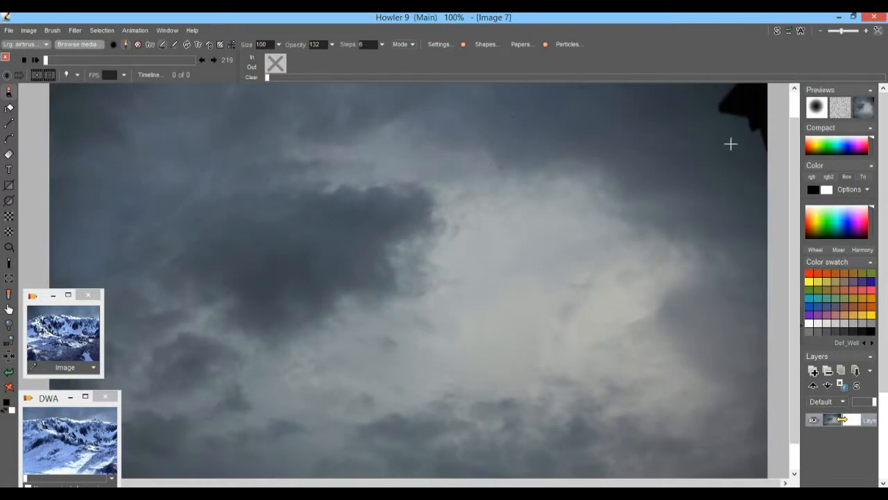
Lasso the dark roof silhouette in the sky photo's upper-right corner and apply a Feature removal fill to it
scroll(701, 156, down, 2)
drag(755, 112, 657, 187)
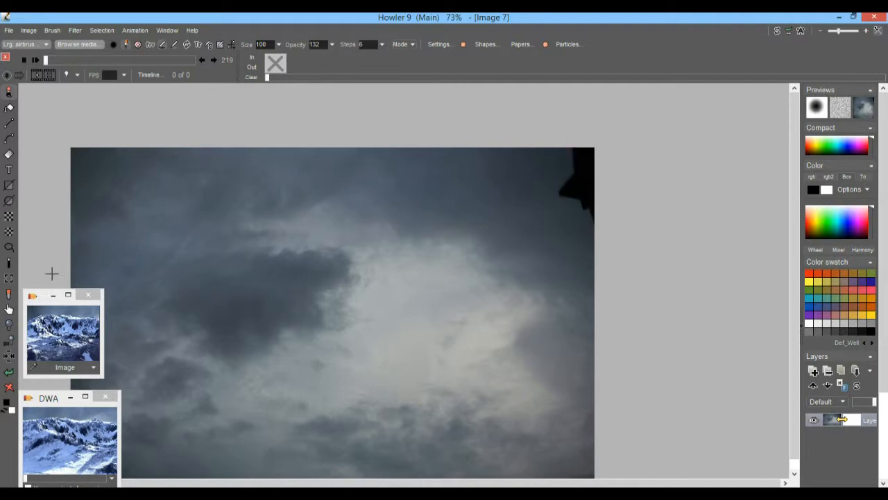
click(10, 249)
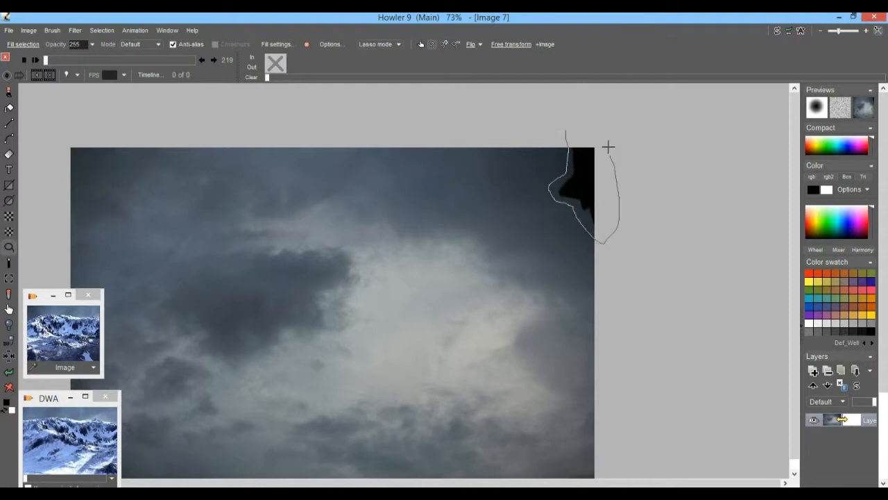
click(28, 31)
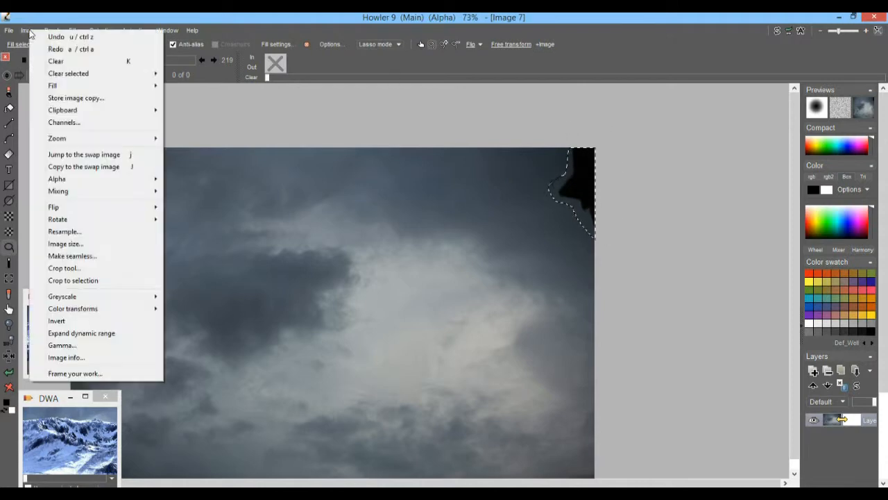
mouse_move(85, 86)
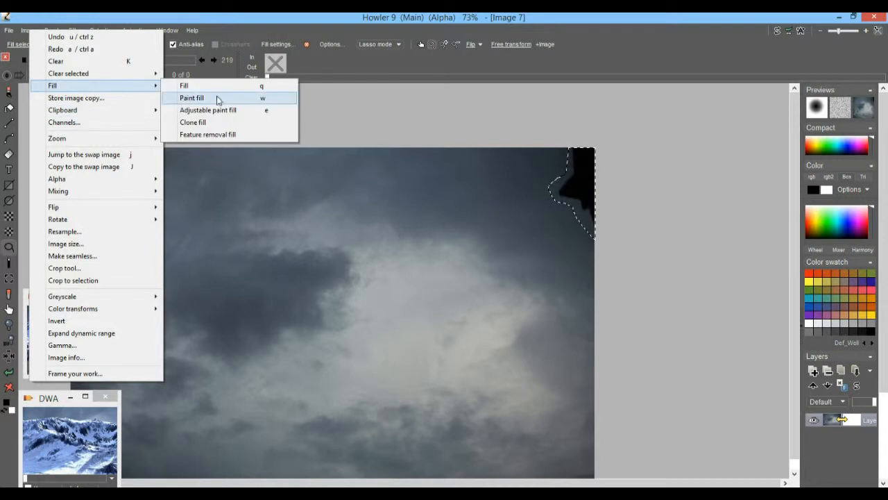
click(225, 136)
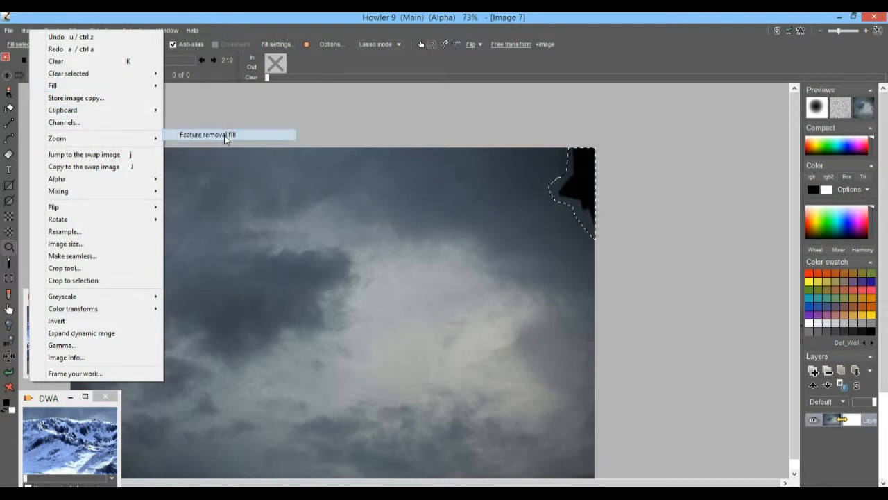
Apply the Feature removal fill once more to the lassoed roof silhouette area in the sky's upper-right corner
click(31, 31)
mouse_move(74, 87)
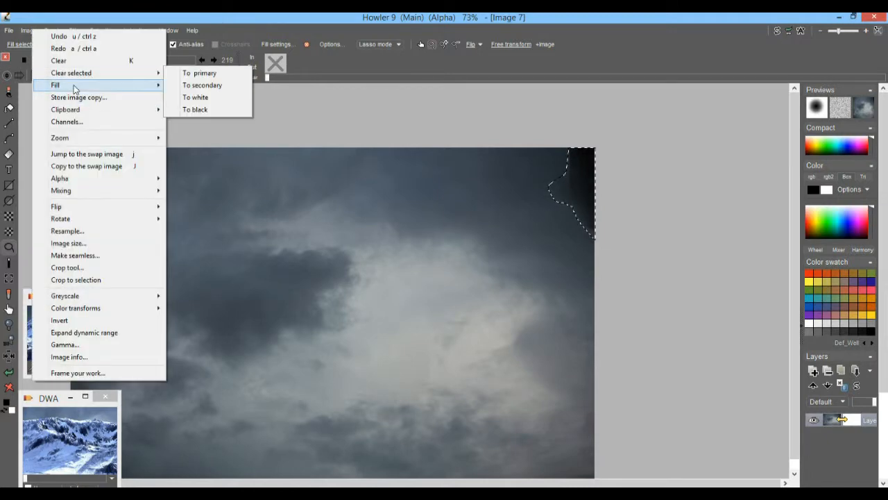
click(214, 136)
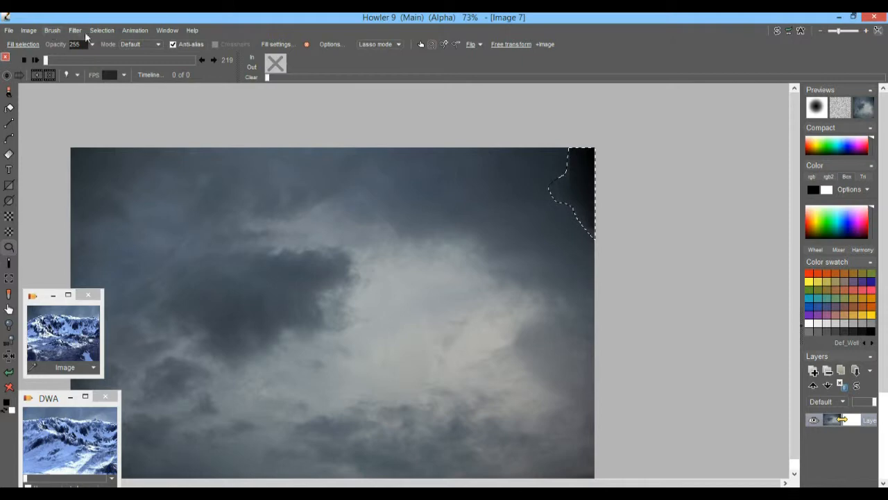
Show the selection as an alpha overlay and inspect the filled corner up close
click(102, 30)
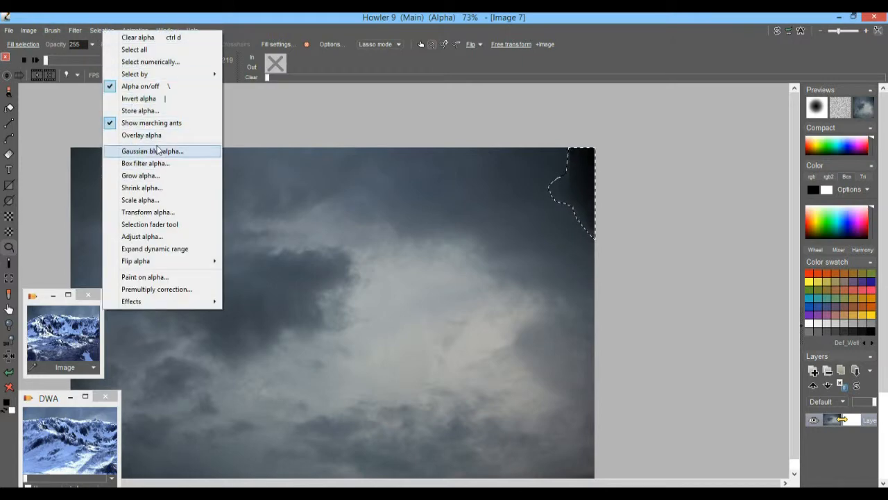
click(149, 134)
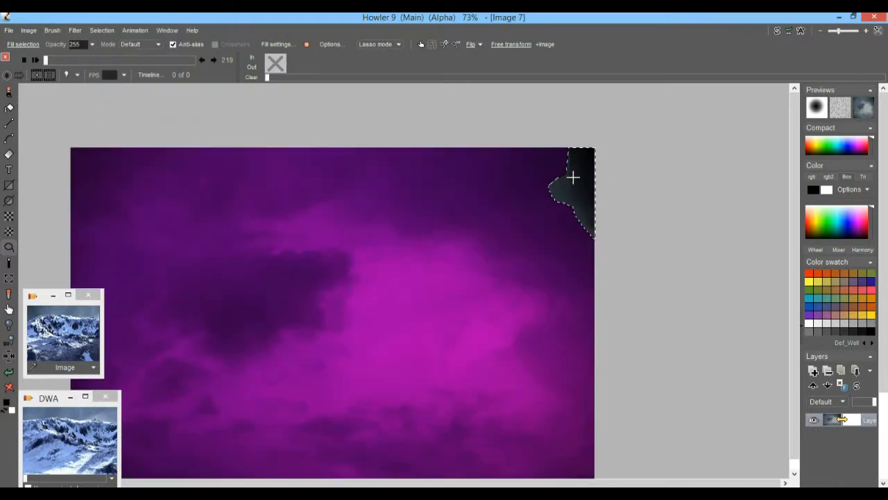
scroll(507, 224, up, 4)
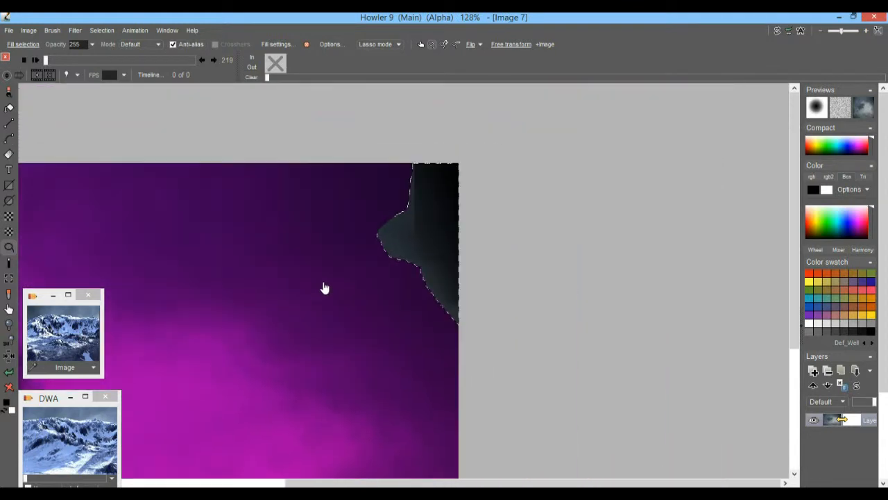
scroll(375, 271, up, 1)
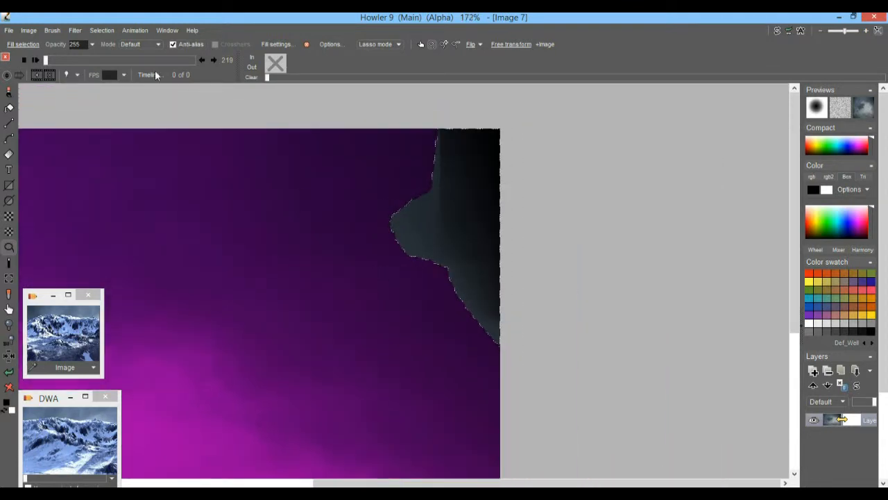
Soften the selection's edges with a moderate Gaussian blur of the alpha, using the Approximate algorithm
click(102, 31)
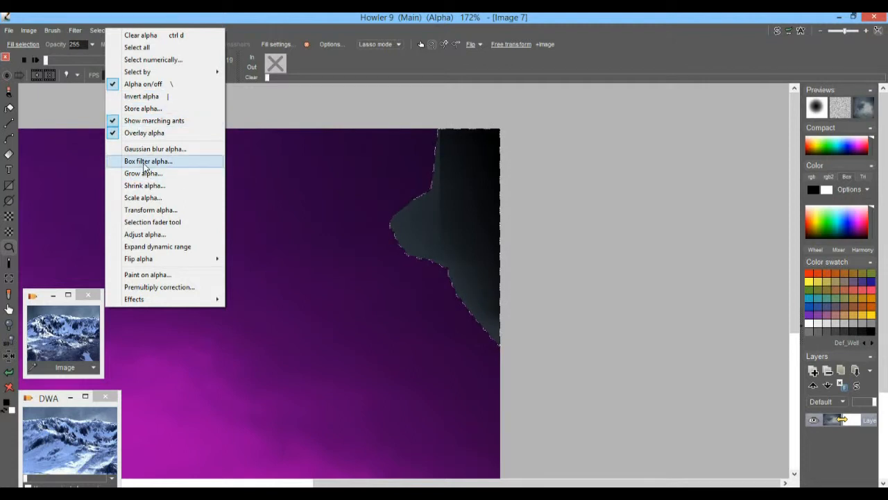
click(146, 149)
drag(405, 221, 419, 225)
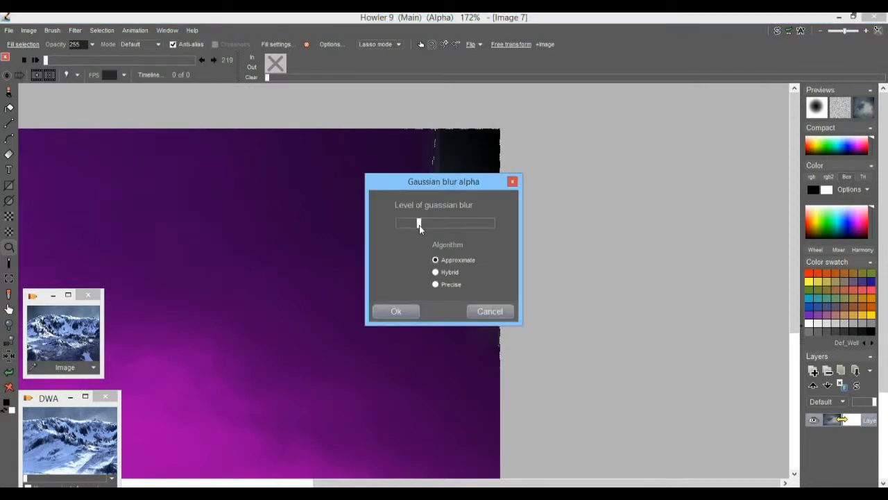
click(402, 311)
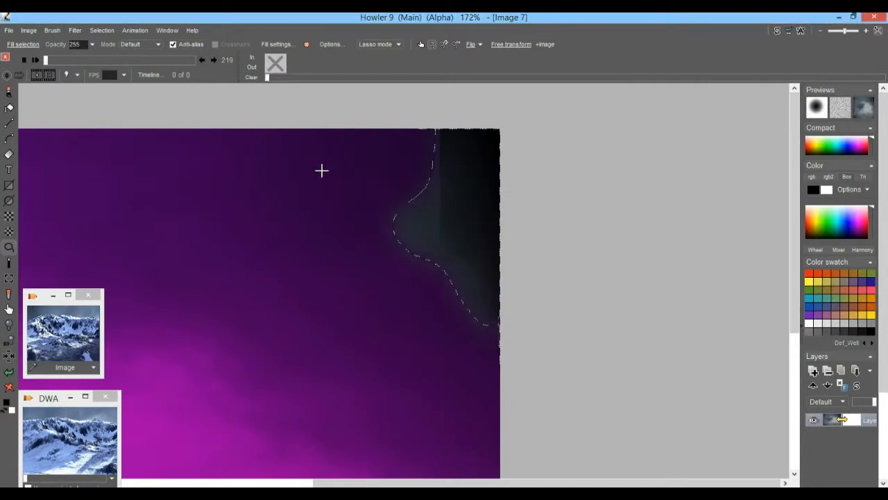
Run the feature removal fill again on the softened corner selection, then clear the alpha selection
click(30, 35)
mouse_move(73, 89)
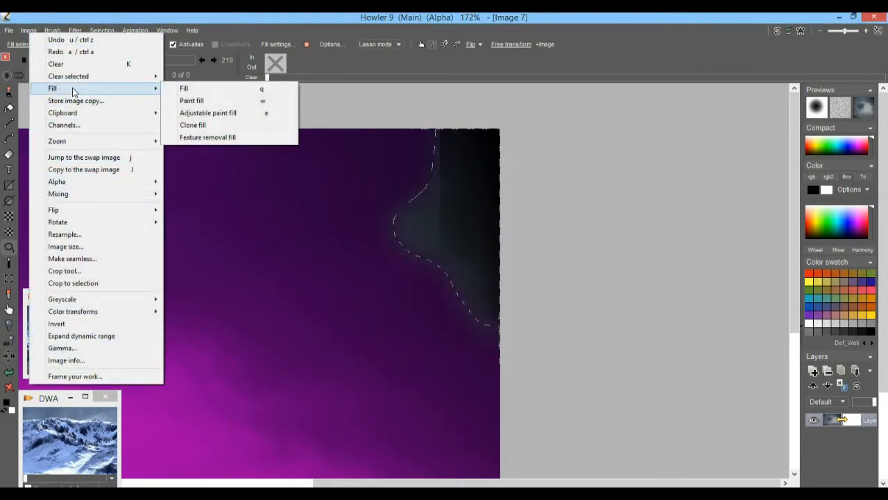
click(208, 125)
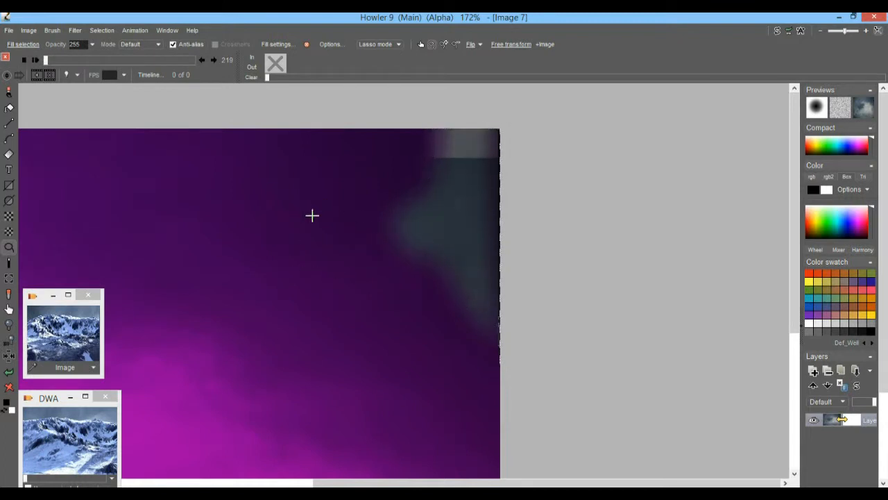
mouse_move(322, 265)
mouse_down()
mouse_move(454, 230)
mouse_move(311, 273)
mouse_move(341, 266)
mouse_up()
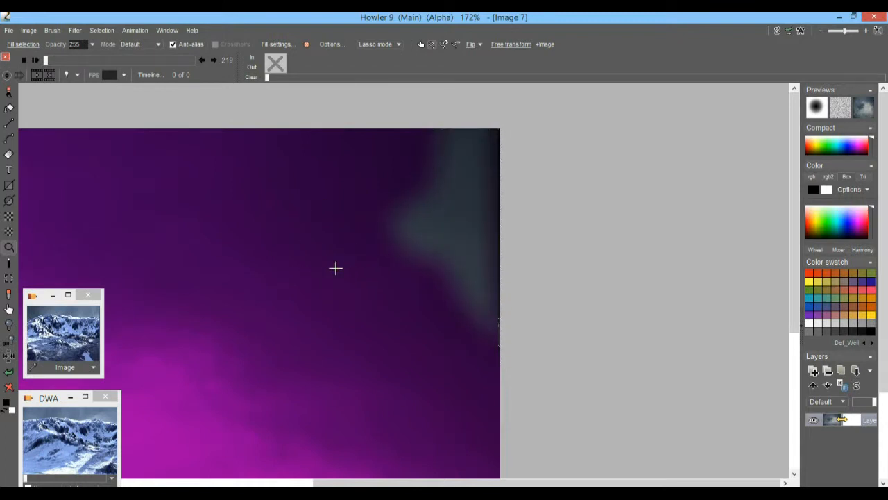
key(ctrl+d)
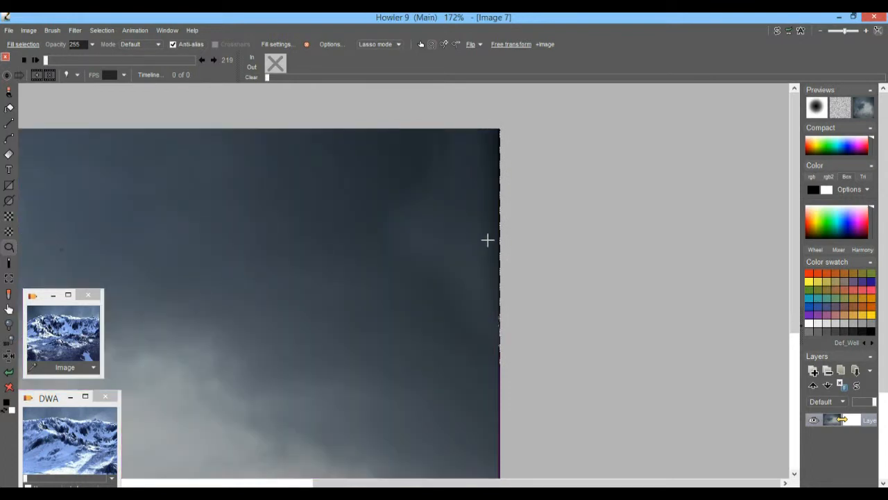
drag(588, 260, 599, 207)
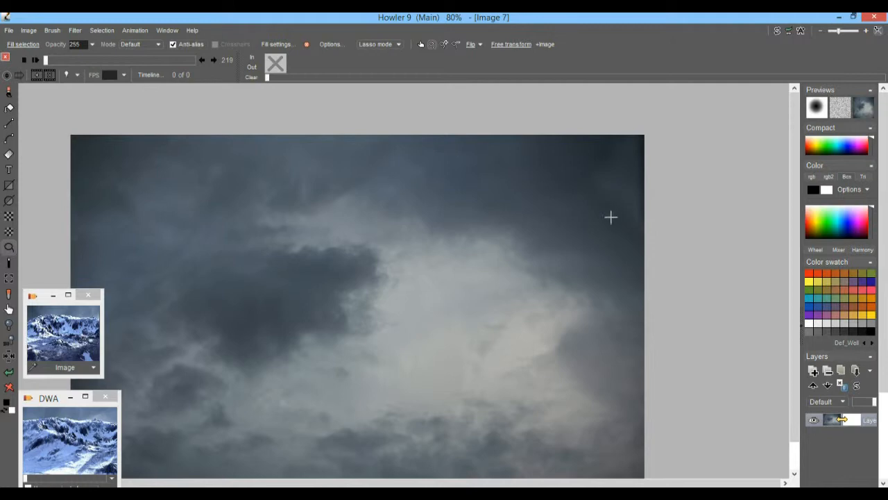
Make the sky image seamless with a horizontal trim of about 12%, keeping the original size
click(29, 31)
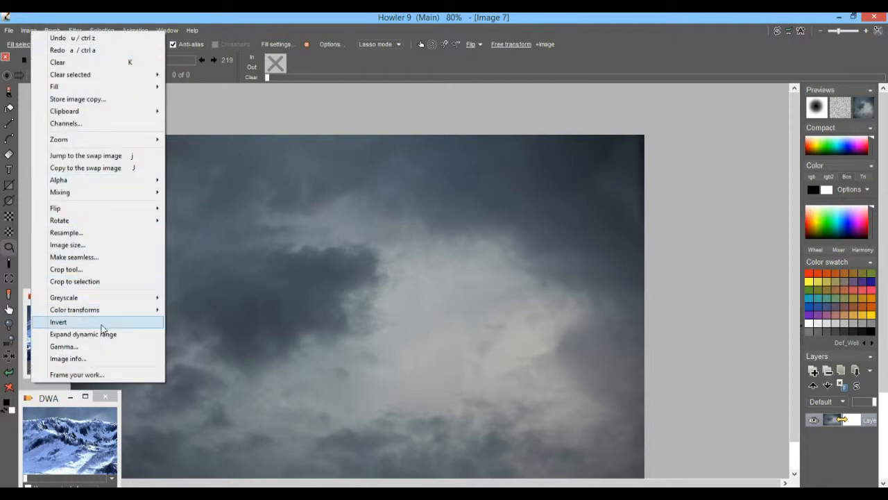
click(72, 258)
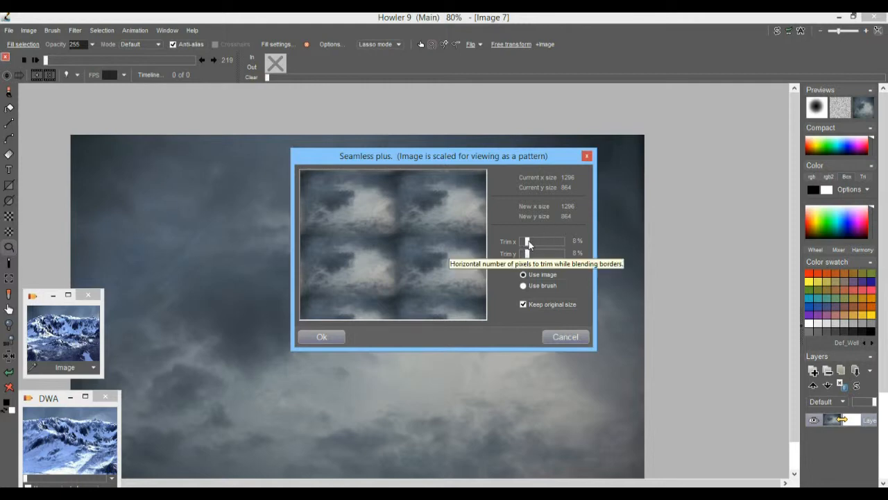
drag(529, 243, 533, 243)
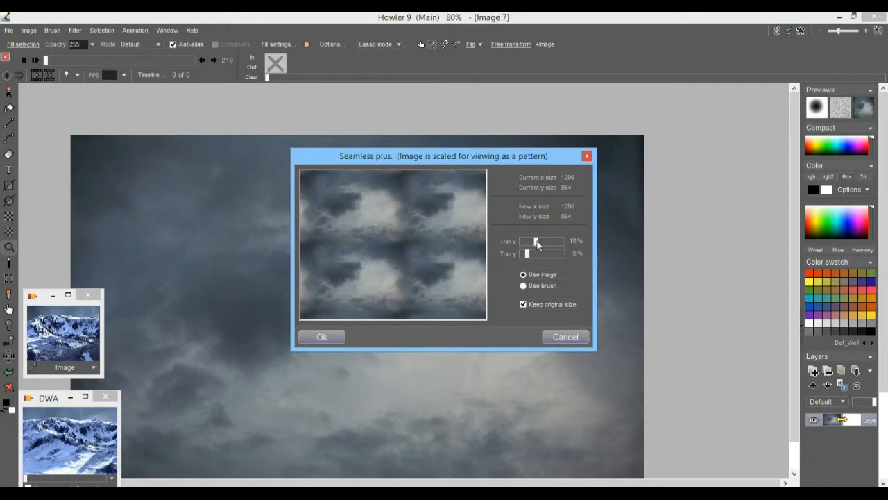
click(323, 337)
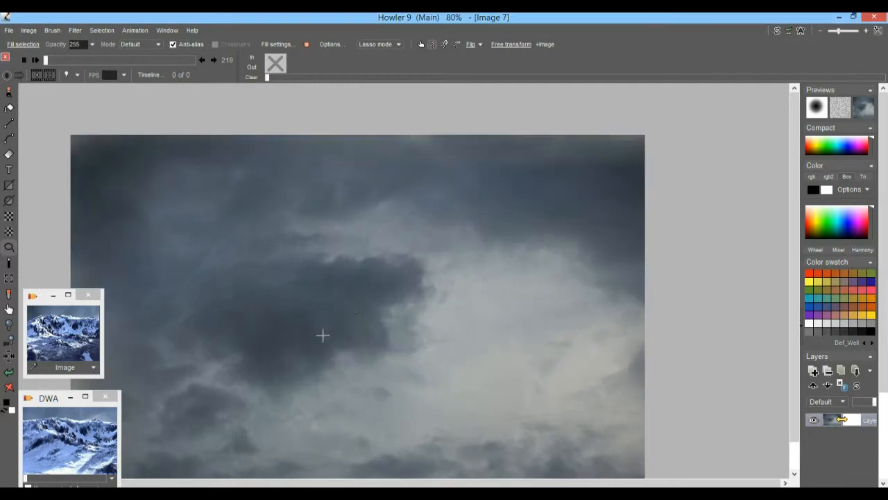
drag(639, 258, 528, 229)
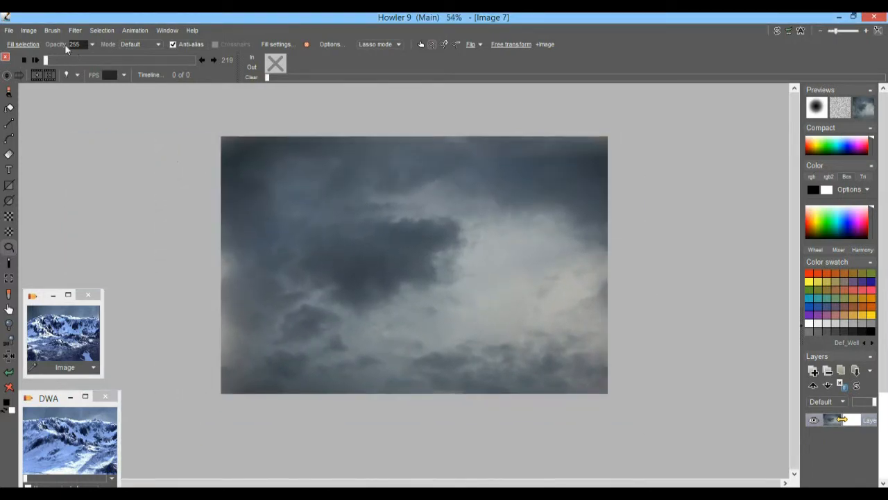
Expand the sky image's dynamic range and store a copy of it, placed above the stored mountain image
click(29, 33)
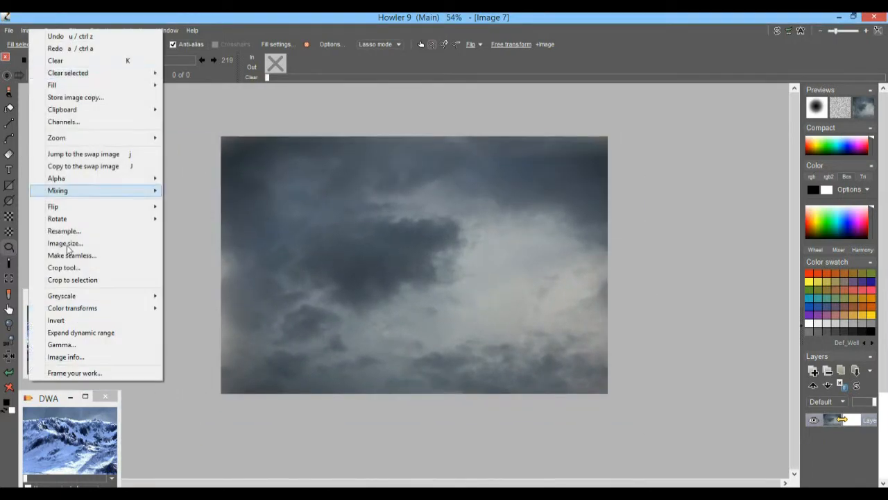
click(95, 334)
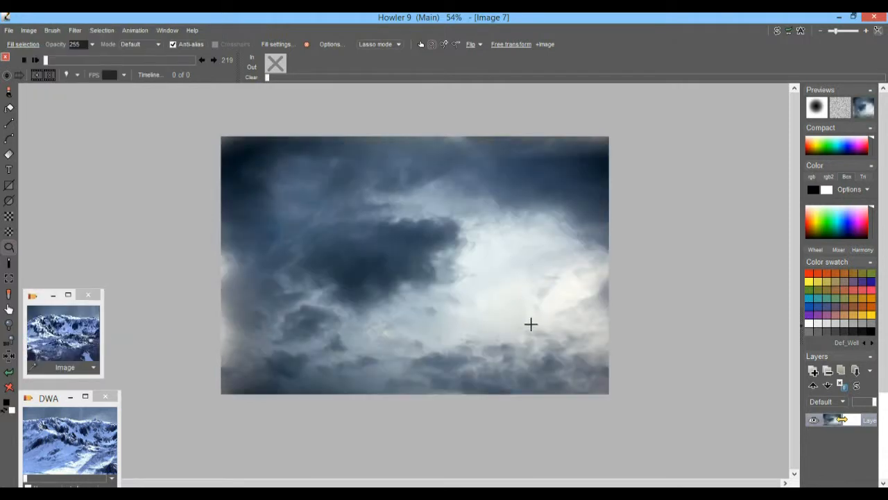
click(26, 32)
click(44, 95)
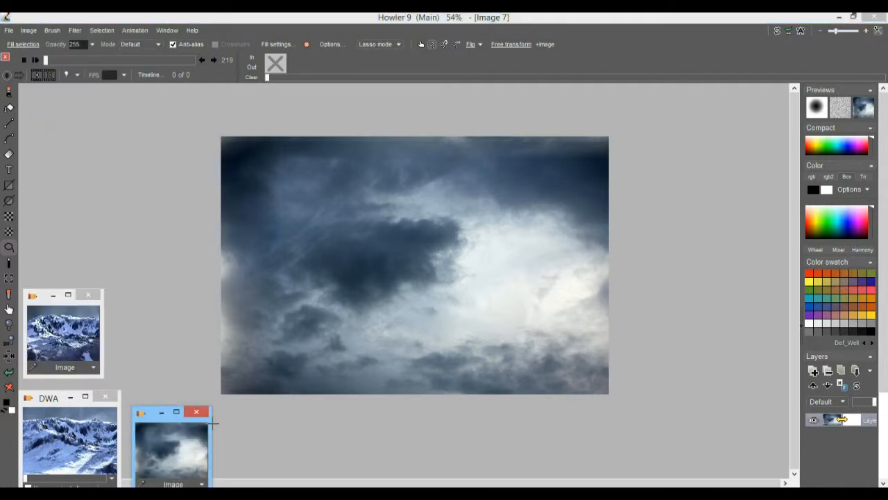
drag(147, 420, 40, 236)
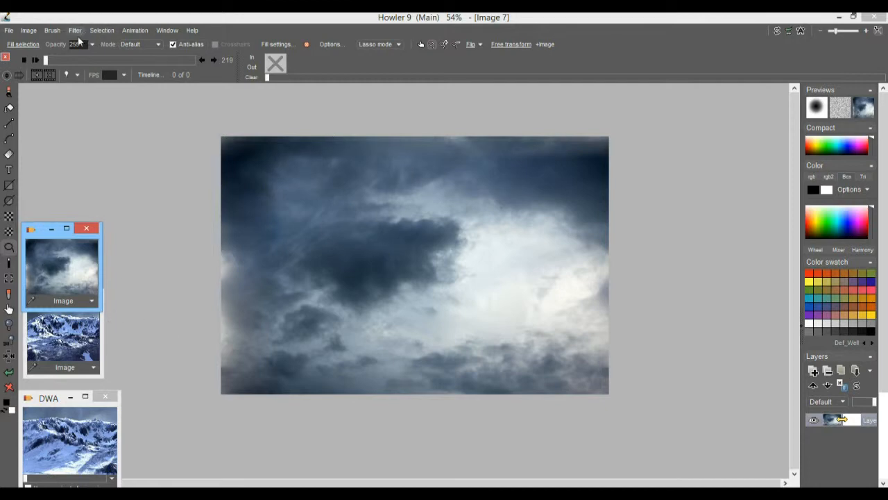
Create a 100-frame animation at 30 fps, initialized by copying the current sky frame
click(139, 31)
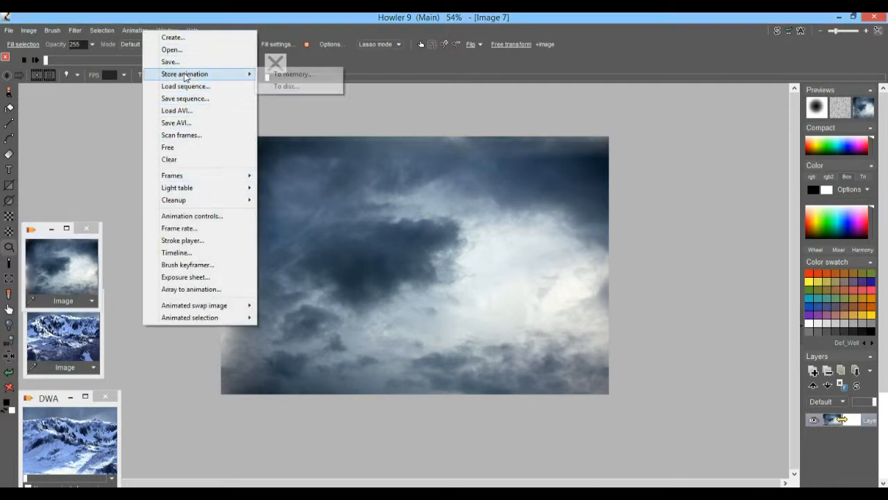
click(173, 37)
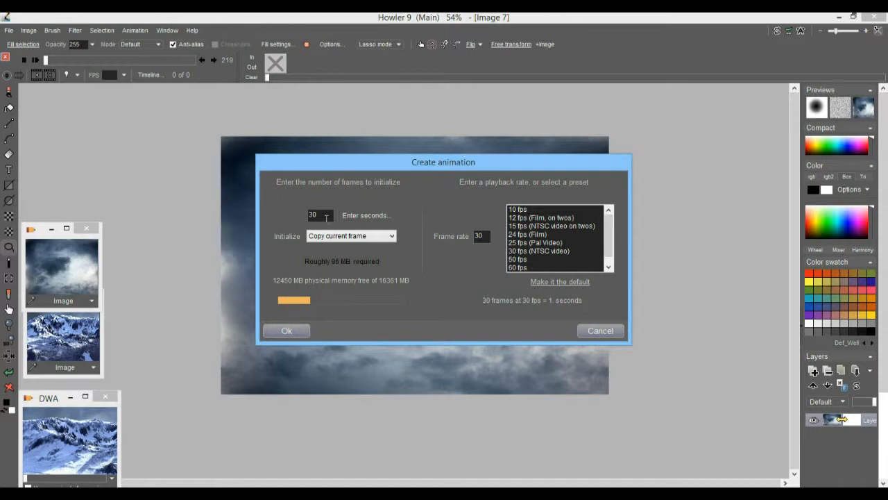
text(100)
click(295, 330)
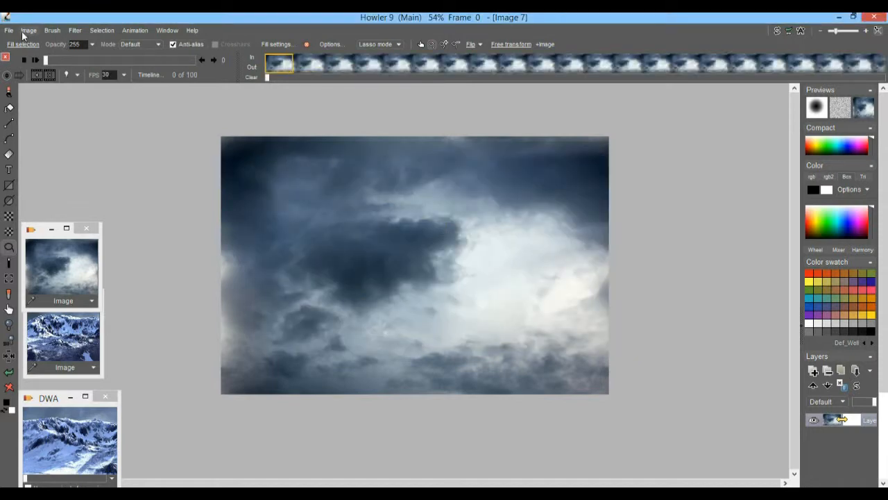
Store a copy of the sky animation and move its preview window away from the stored mountain animation
click(134, 30)
mouse_move(236, 72)
click(257, 85)
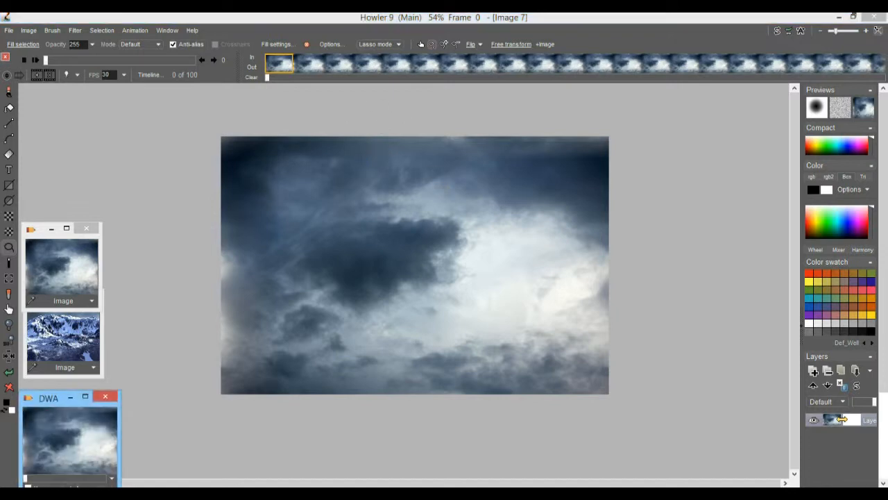
drag(45, 400, 739, 369)
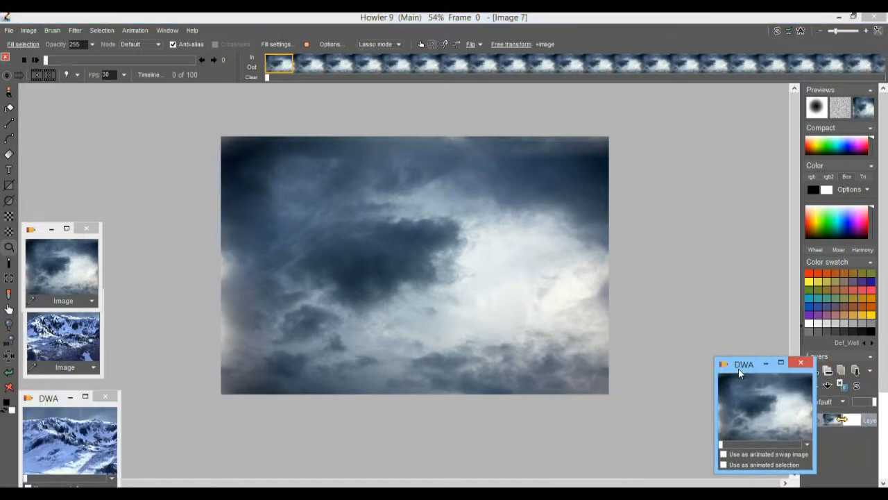
Open the 3D Designer on the sky frame, uncover the preview, and raise the terrain Amplitude to just over half
click(75, 31)
mouse_move(104, 124)
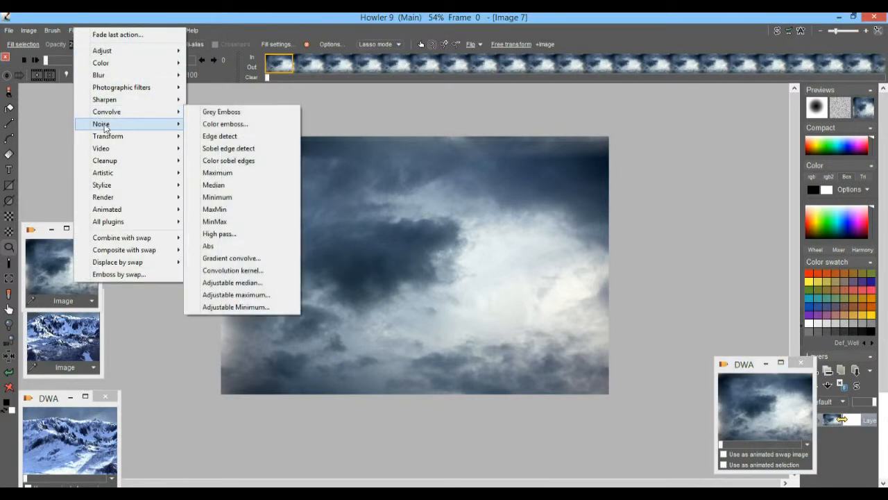
mouse_move(242, 200)
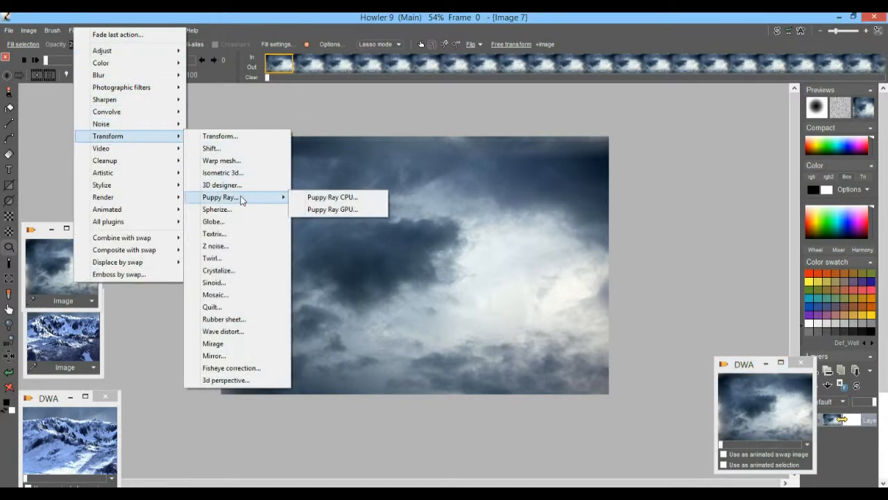
click(232, 185)
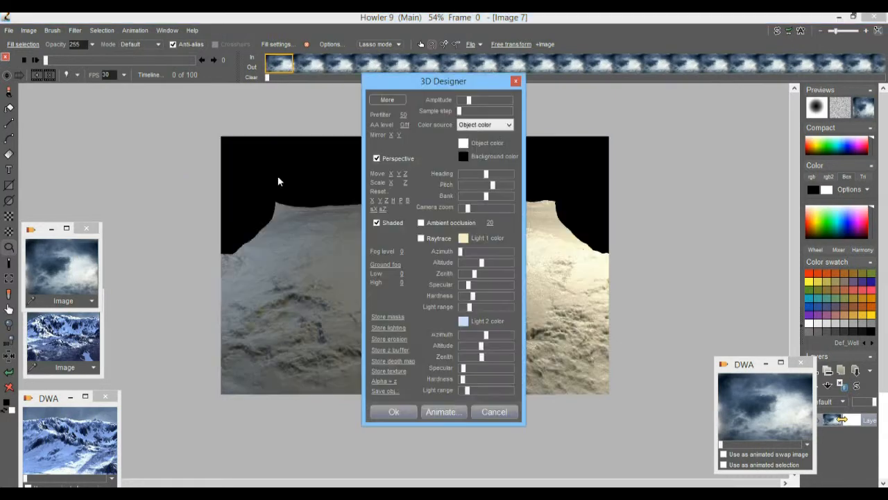
drag(388, 85, 673, 107)
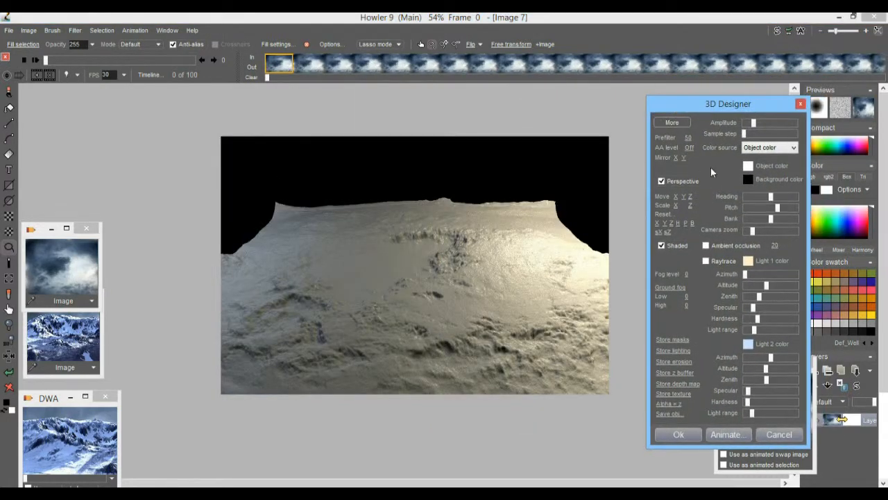
drag(754, 122, 773, 123)
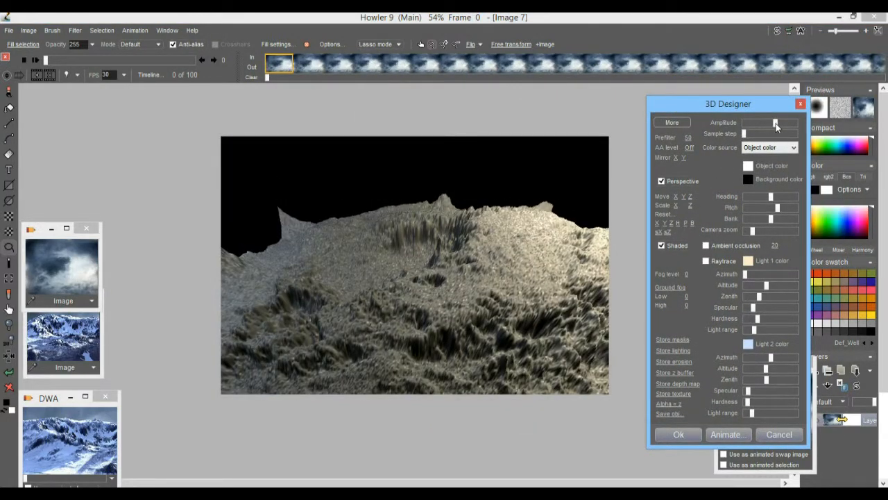
Turn on Raytrace and set Light 1: Azimuth about a quarter, Altitude low, Zenith at maximum, and Light range about three quarters
click(722, 263)
click(760, 279)
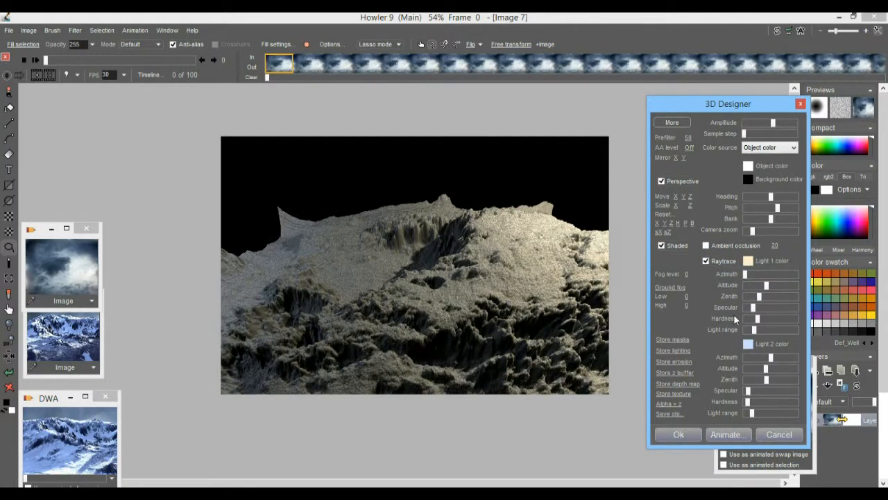
drag(750, 274, 753, 276)
click(750, 286)
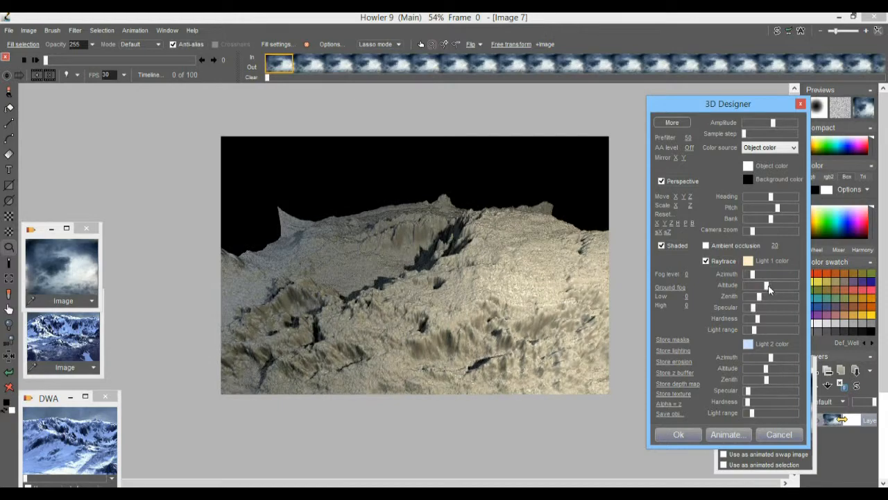
drag(750, 285, 809, 303)
drag(763, 327, 788, 326)
mouse_move(759, 274)
mouse_down()
mouse_move(779, 275)
mouse_move(761, 282)
mouse_up()
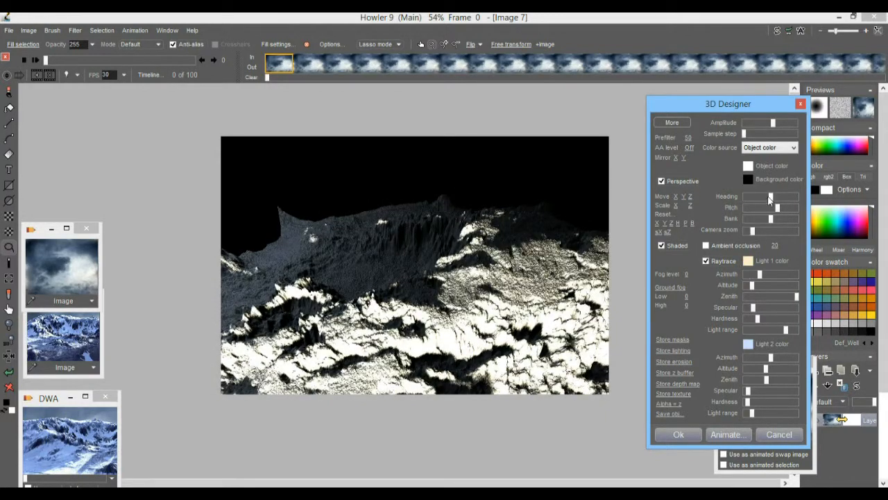
Lower the Heading to near its minimum and reduce the terrain Amplitude to about 40 percent
drag(769, 199, 753, 205)
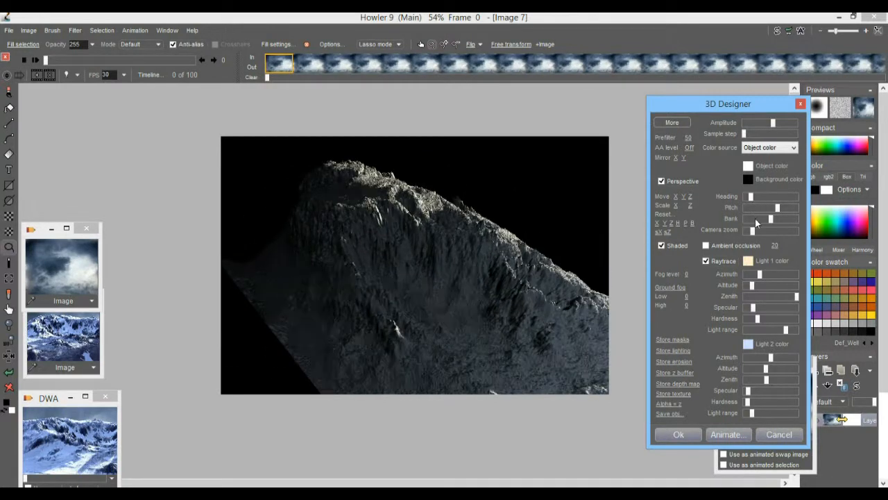
drag(774, 122, 764, 123)
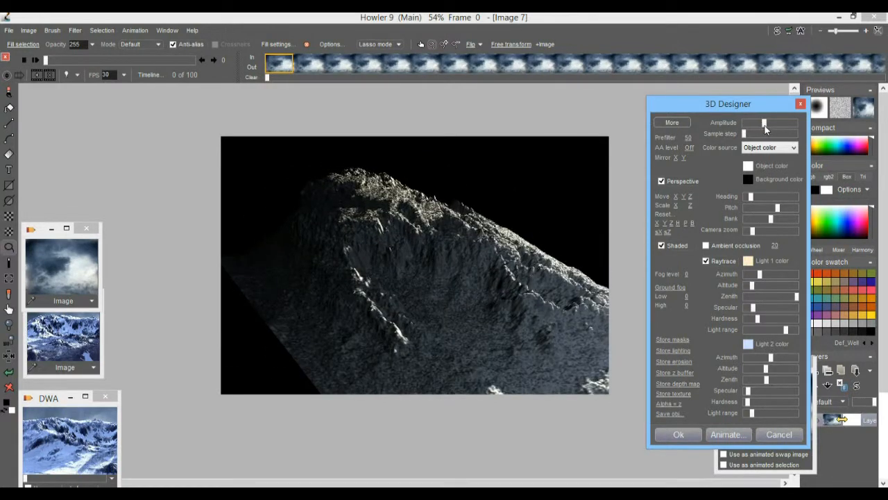
Change the terrain scene's Background color to a deep saturated blue
click(748, 180)
drag(768, 236, 767, 284)
drag(703, 310, 670, 321)
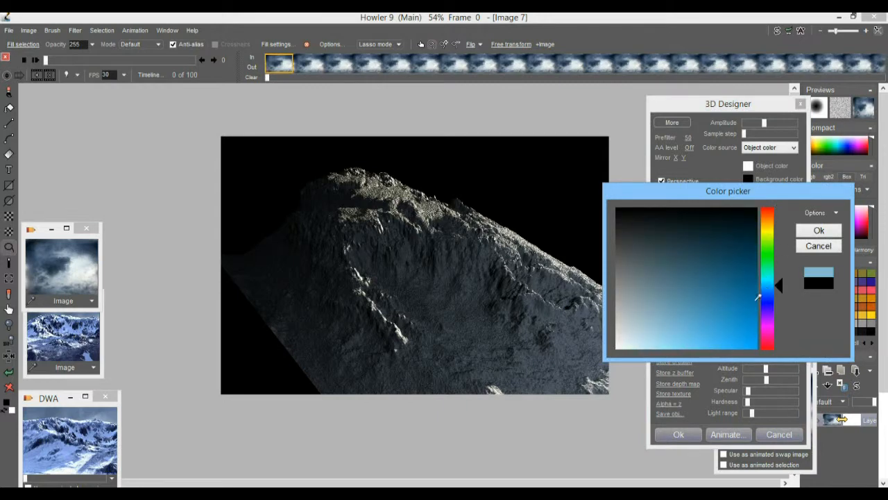
drag(766, 290, 767, 276)
mouse_move(668, 300)
mouse_down()
mouse_move(696, 315)
mouse_move(669, 291)
mouse_up()
drag(766, 292, 756, 309)
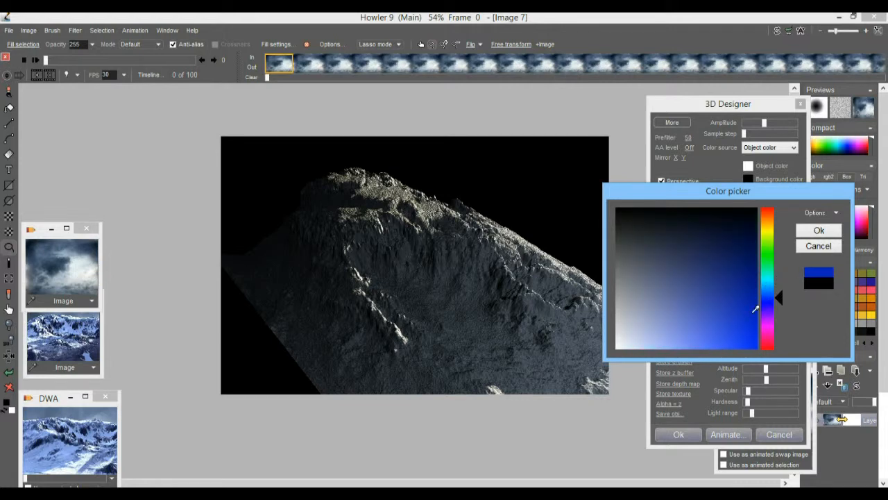
click(823, 233)
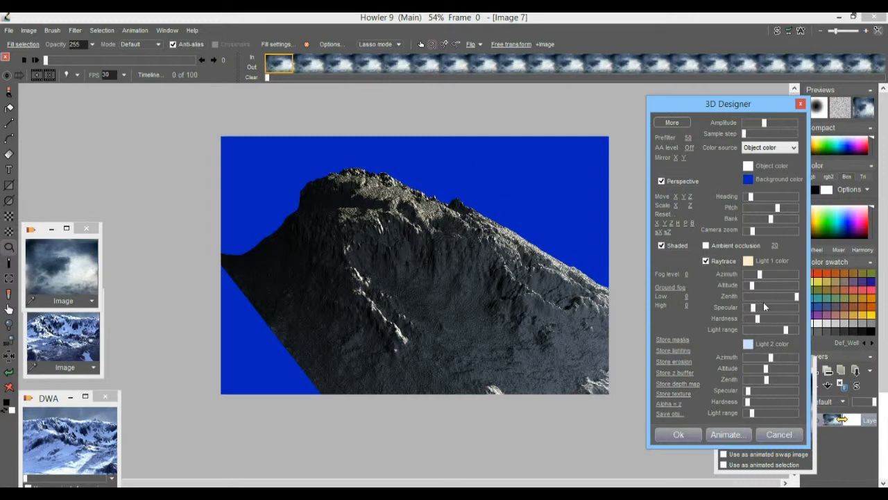
Reduce the Light 1 Azimuth slightly, lower the Pitch to about the middle, and raise the Camera zoom slightly
mouse_move(760, 274)
mouse_down()
mouse_move(789, 276)
mouse_move(758, 290)
mouse_move(764, 284)
mouse_up()
drag(778, 210, 757, 237)
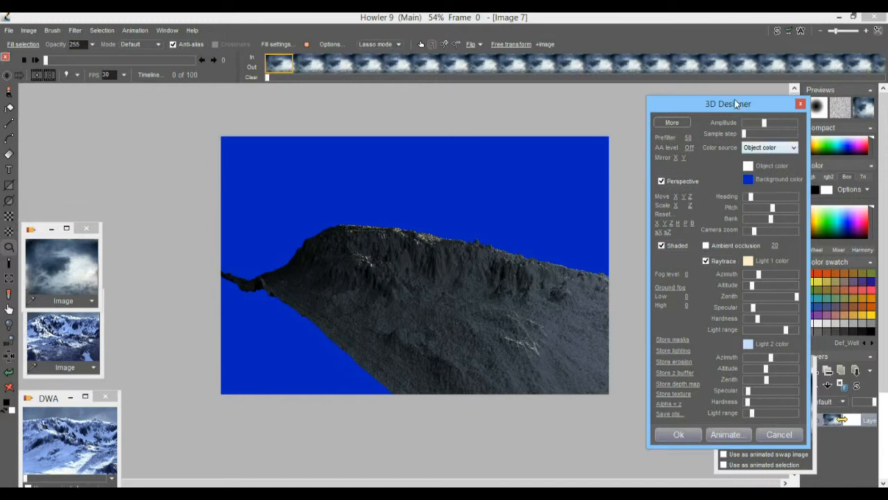
Expand the 3D Designer to its full options, then reposition the canvas and reopened dialog so the whole terrain preview is uncovered
click(672, 122)
drag(749, 104, 706, 99)
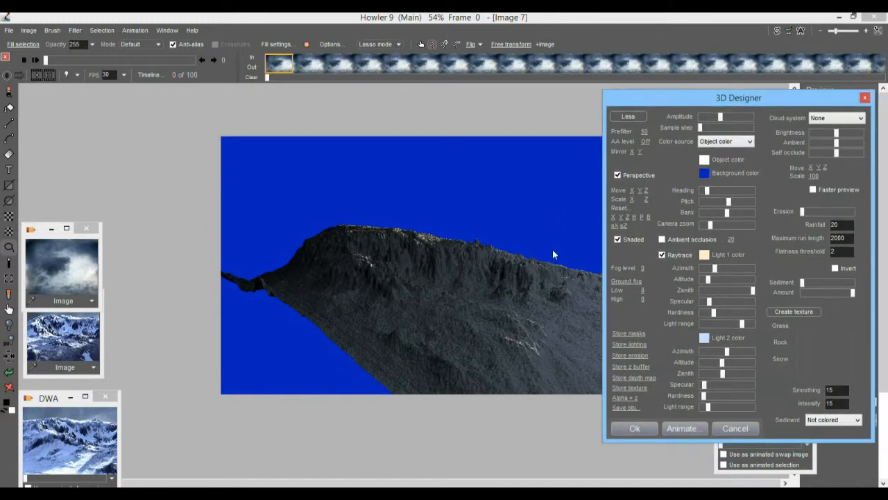
click(752, 429)
drag(501, 216, 366, 187)
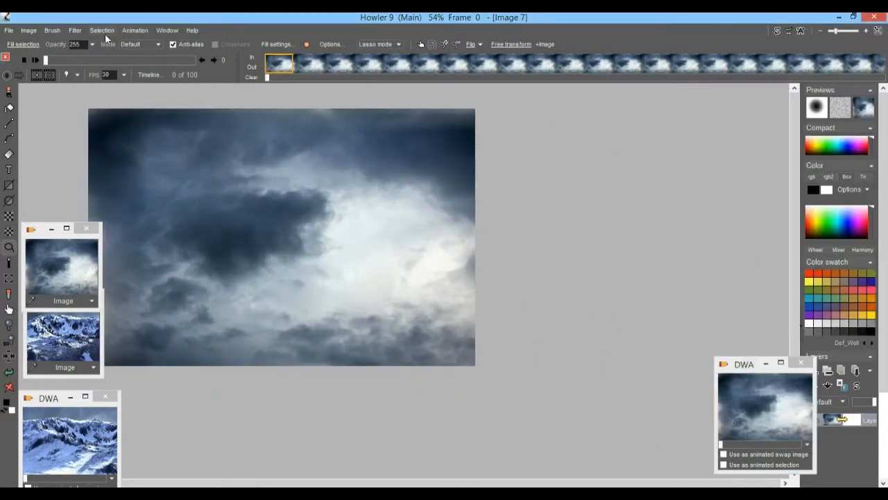
click(74, 29)
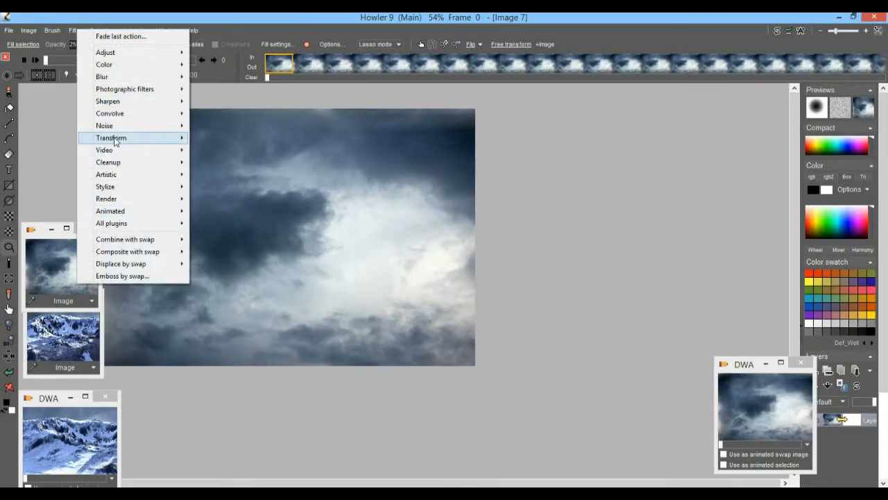
mouse_move(116, 140)
click(229, 187)
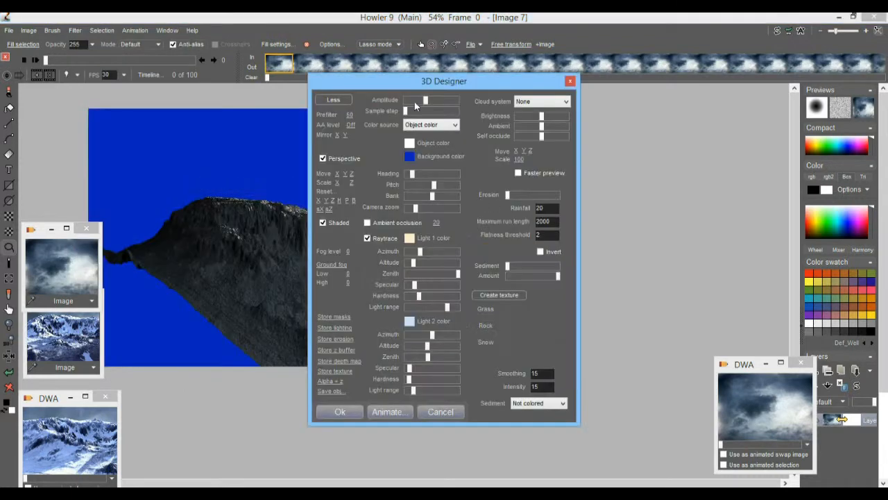
drag(405, 81, 597, 93)
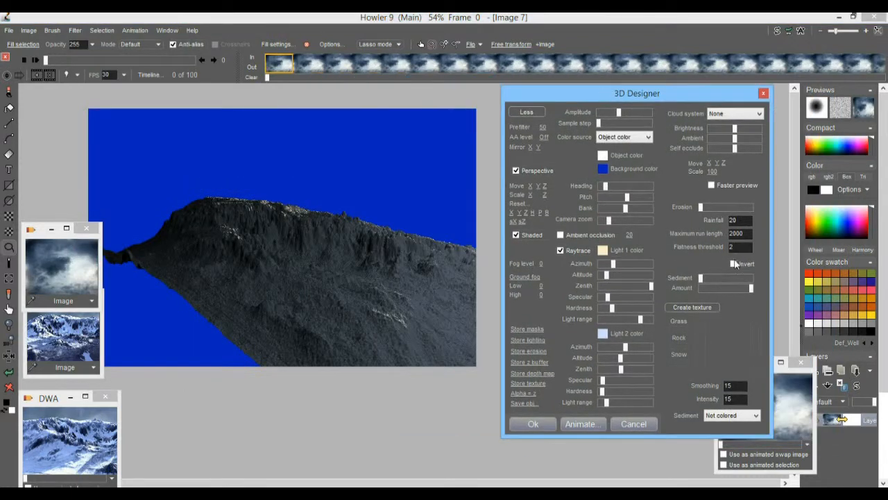
Set the terrain Erosion to about 80 percent with a Flatness threshold of 44
click(744, 208)
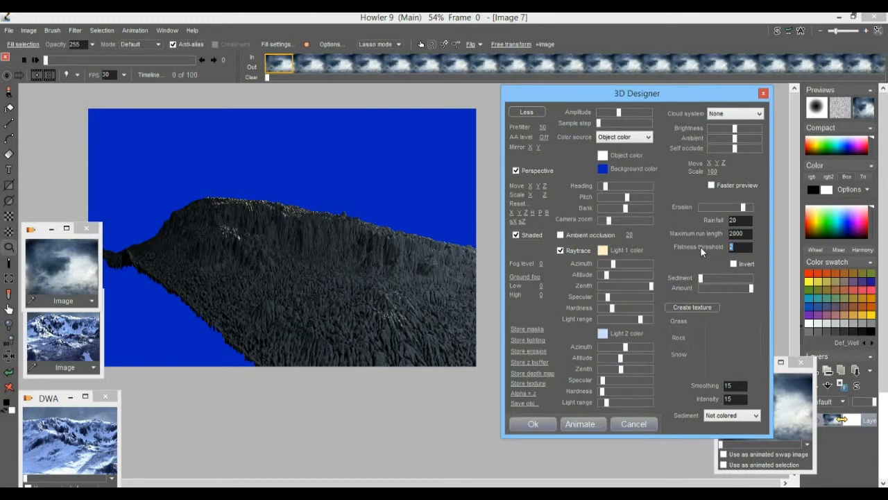
text(44)
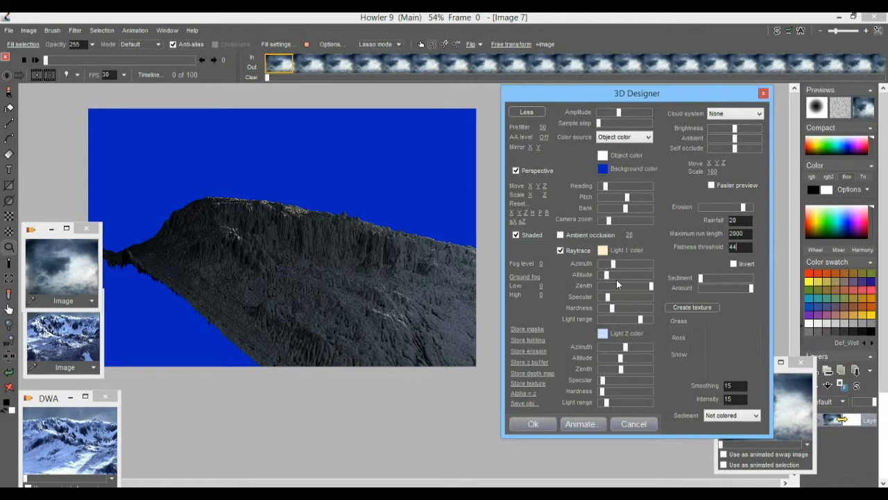
Raise Light 1's Azimuth and Altitude to about a third, reduce its Zenith to about 90 percent, and nudge the Pitch up
drag(651, 321, 649, 321)
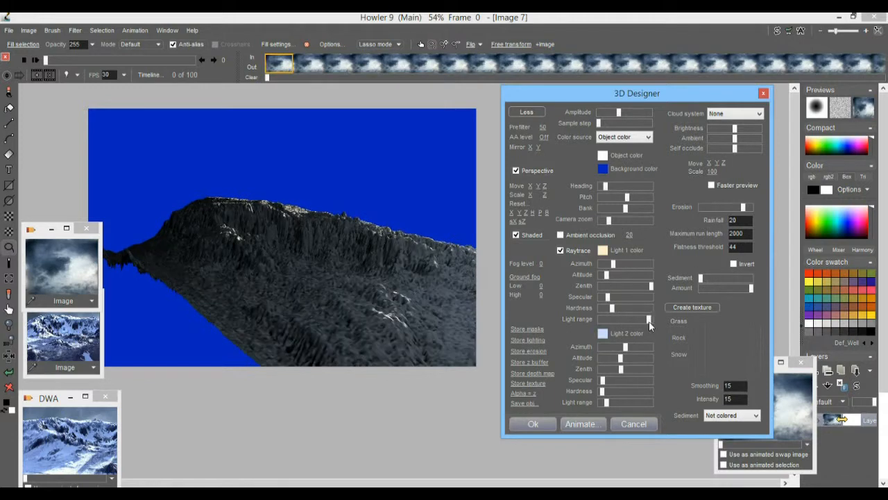
drag(615, 265, 647, 286)
drag(649, 318, 641, 319)
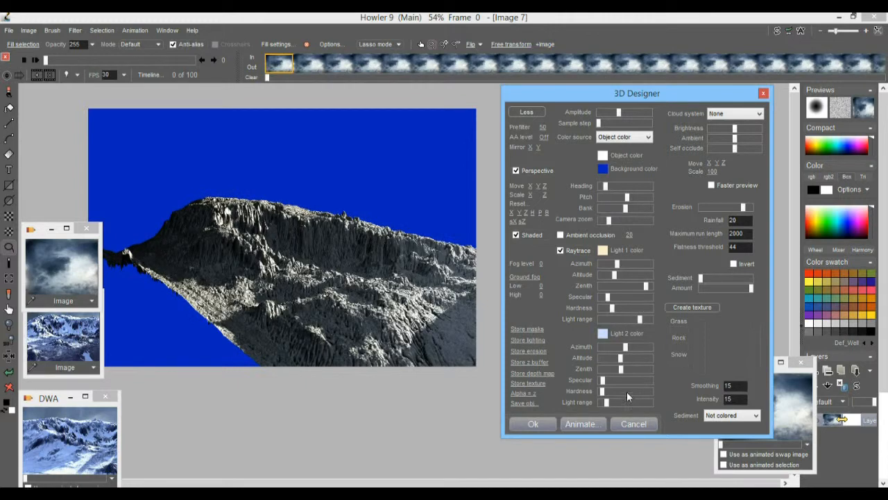
drag(629, 199, 628, 197)
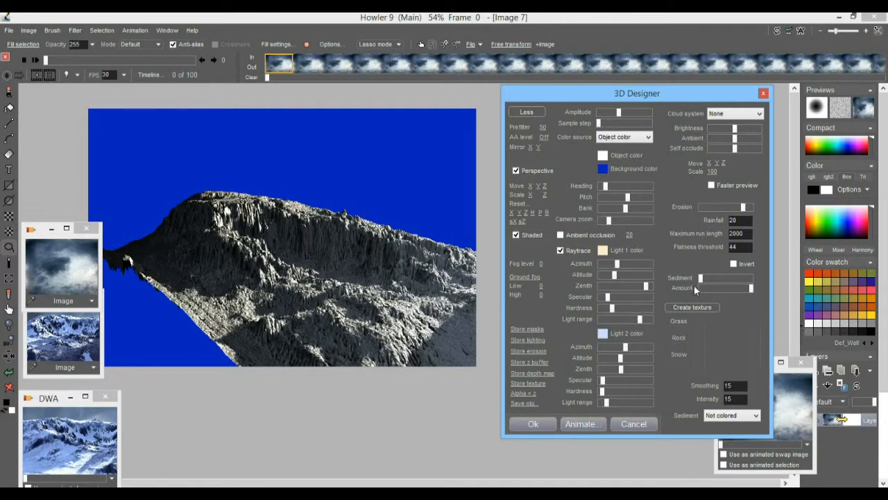
Raise the Sediment to near maximum and create the grass, rock and snow texture for the terrain
drag(709, 278, 747, 277)
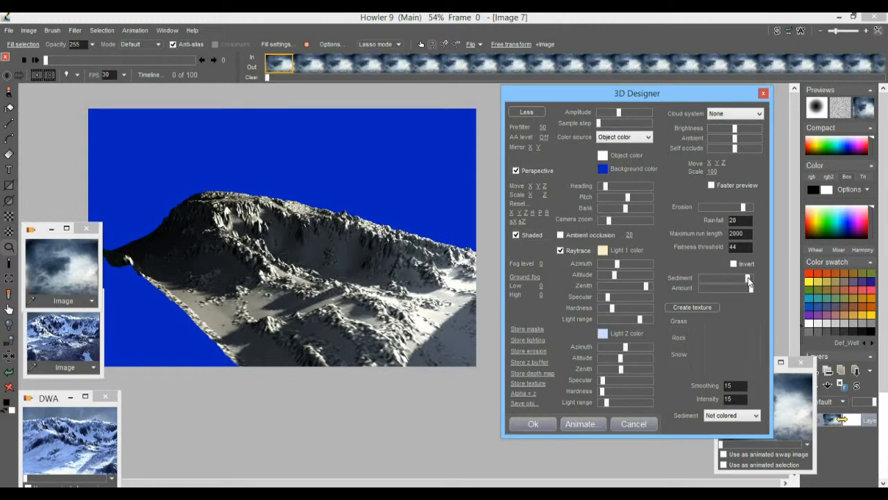
click(696, 306)
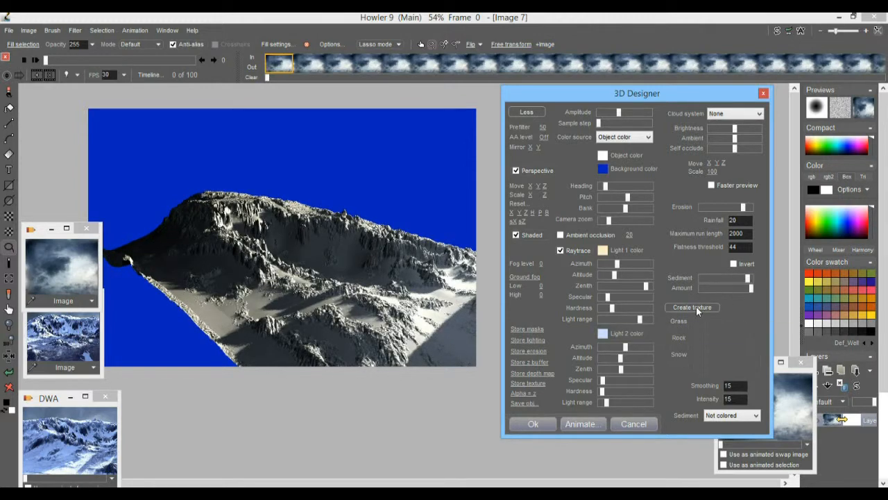
click(493, 294)
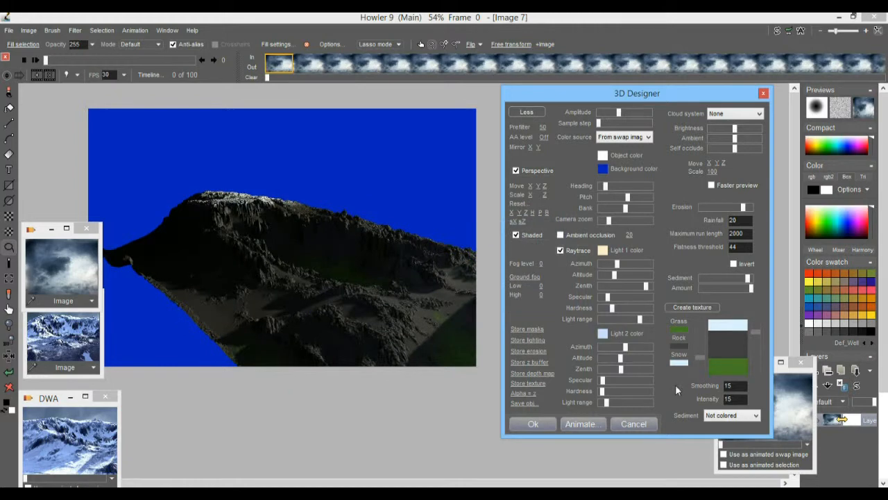
Extend the snow far down the texture, set Smoothing and Intensity to 22, and adjust the grass slider slightly upward
drag(753, 328, 754, 355)
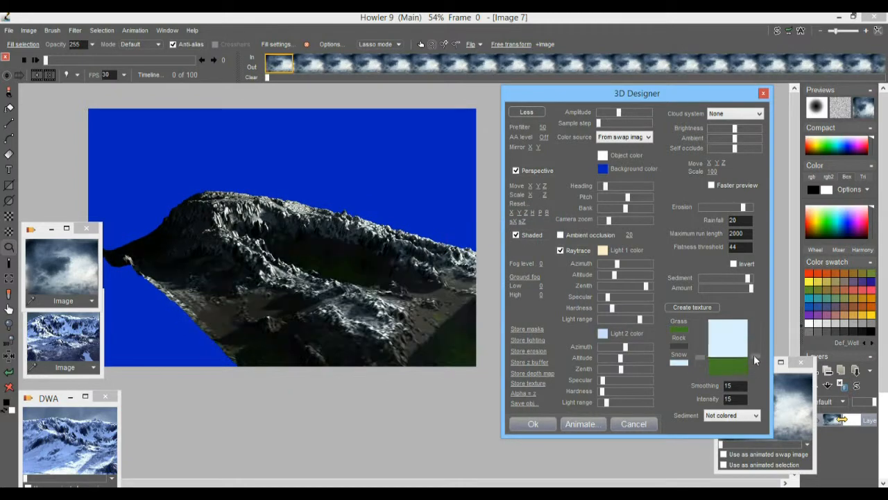
click(735, 386)
text(22)
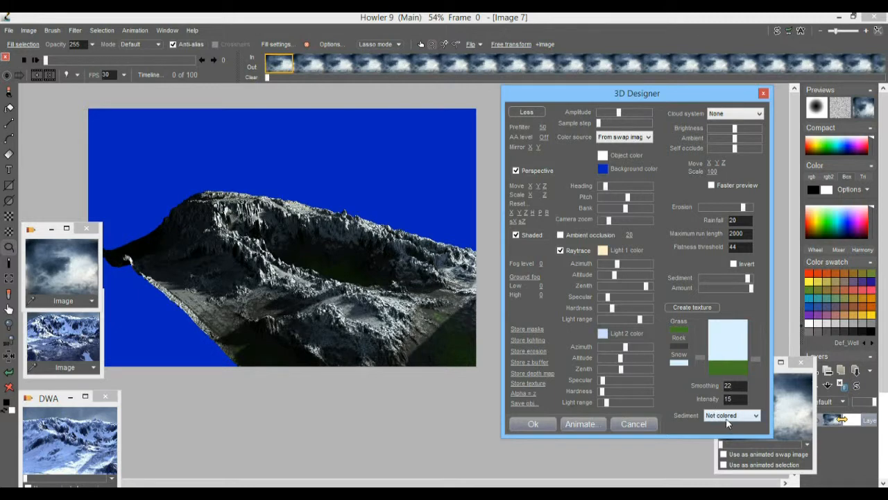
click(736, 401)
text(22)
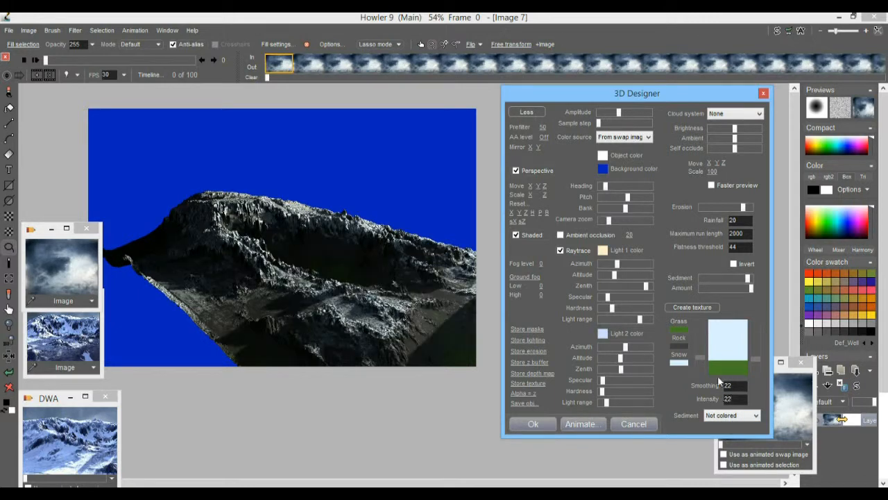
mouse_move(703, 357)
mouse_down()
mouse_move(699, 367)
mouse_move(701, 351)
mouse_up()
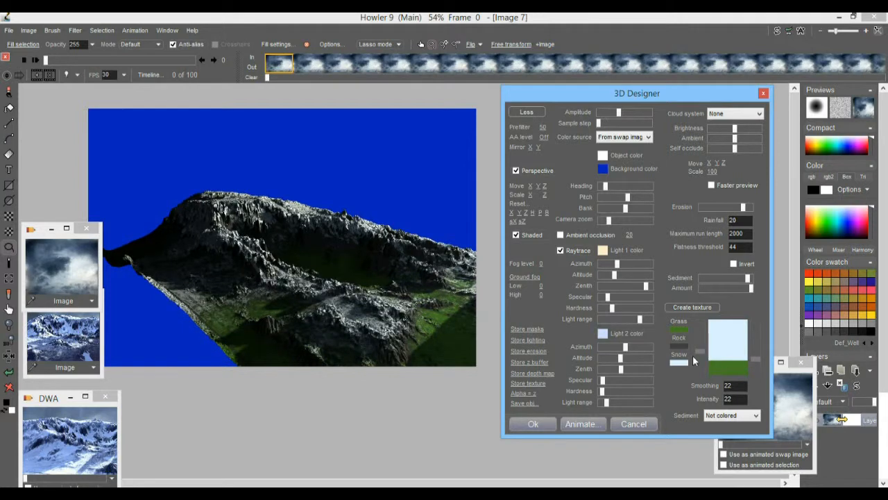
Change the texture's Grass color to a muted brown
click(684, 328)
drag(671, 197, 675, 210)
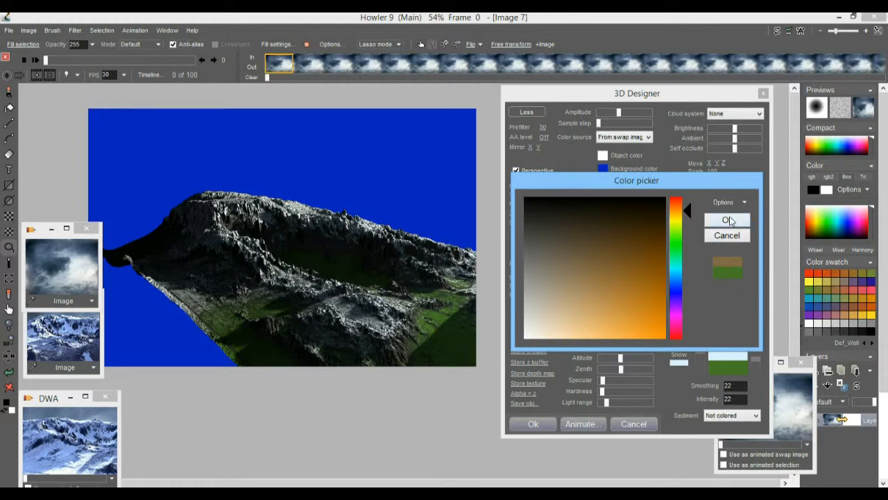
click(729, 220)
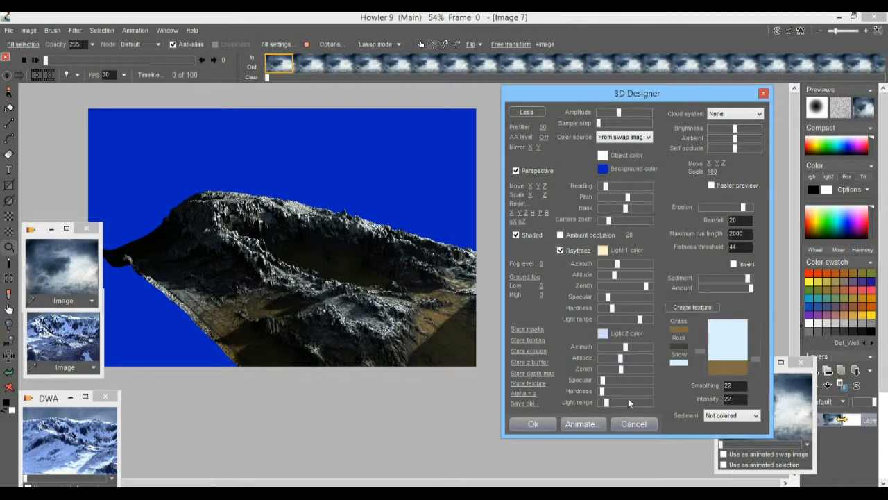
Increase the Light 2 range slightly and color the Sediment as Snow
drag(611, 405, 614, 408)
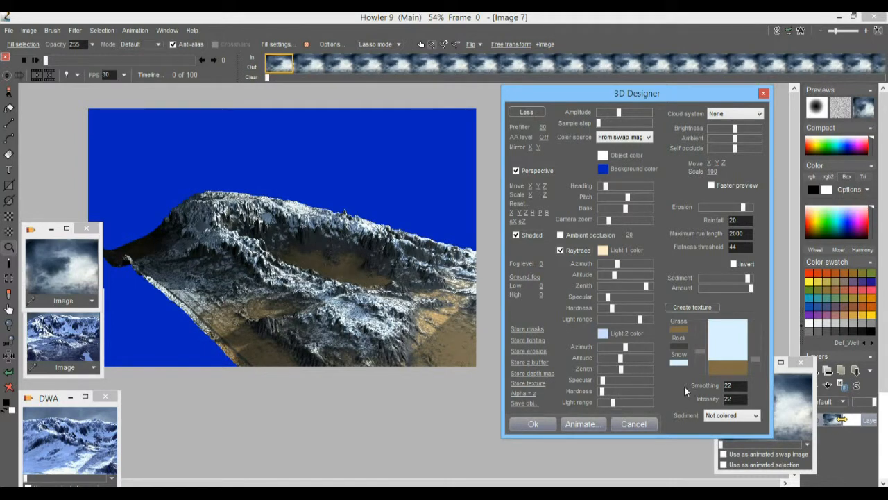
click(730, 415)
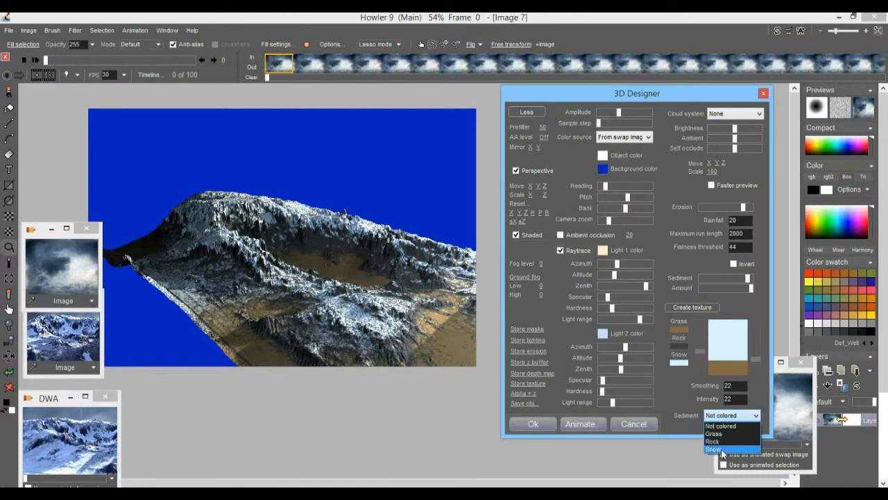
click(722, 450)
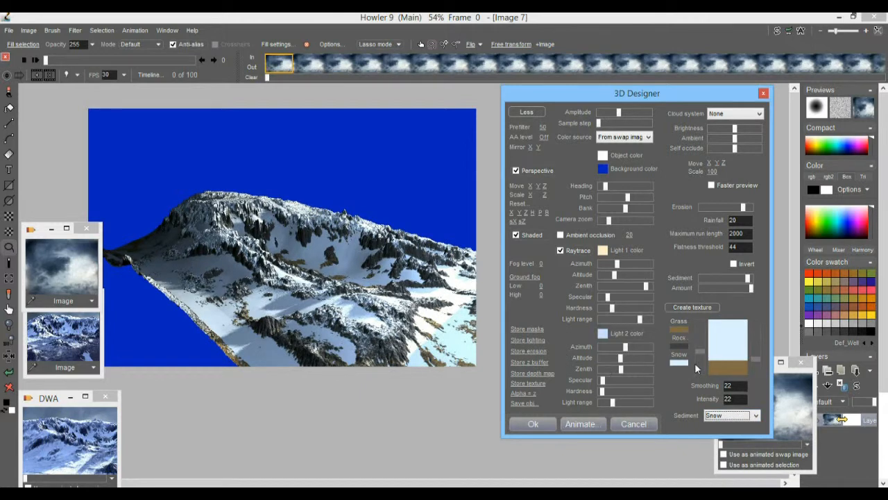
Set the texture Smoothing to 33 and Intensity to 3, and raise the snow line slightly
drag(737, 387, 684, 384)
text(222)
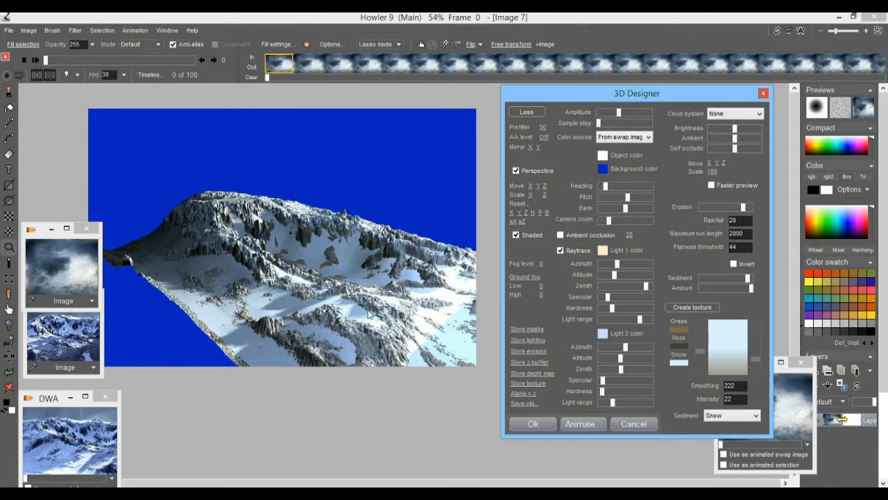
drag(743, 387, 681, 380)
text(33)
drag(739, 395, 678, 391)
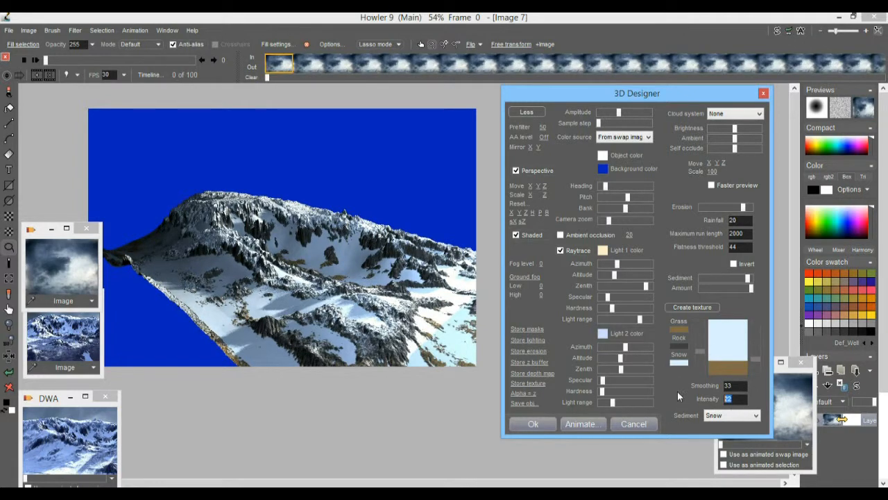
text(3)
mouse_move(758, 357)
mouse_down()
mouse_move(760, 338)
mouse_move(762, 351)
mouse_up()
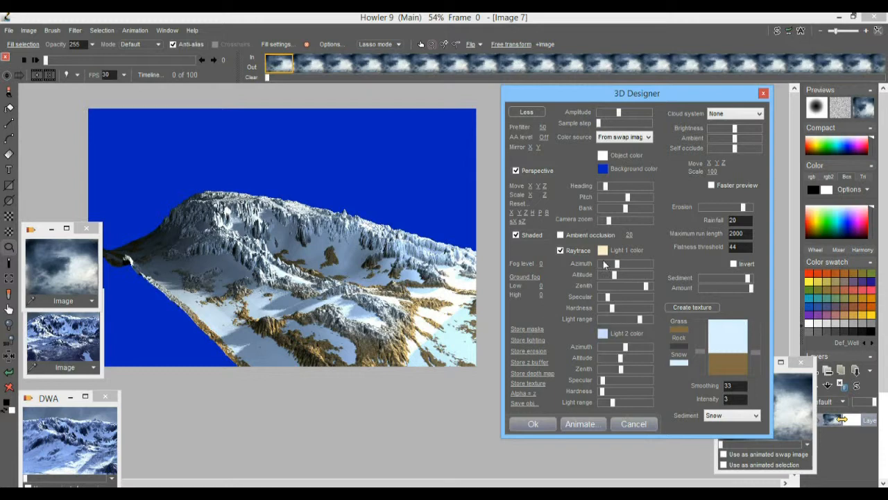
Try additive ambient occlusion at 18 with a slightly lower Light 2 range
click(562, 236)
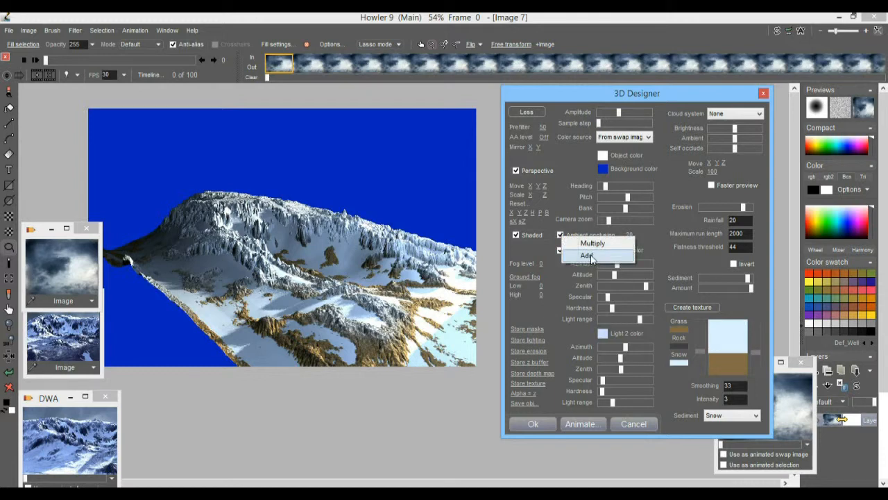
click(591, 254)
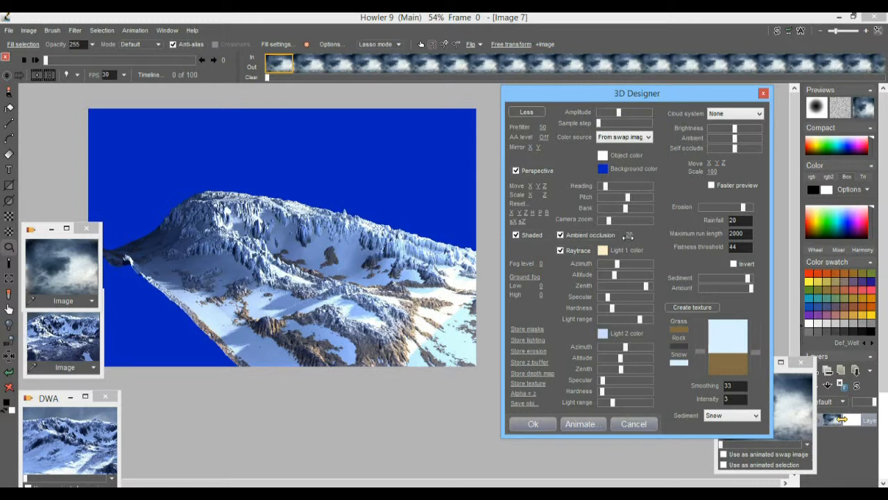
drag(630, 236, 628, 239)
drag(614, 402, 610, 403)
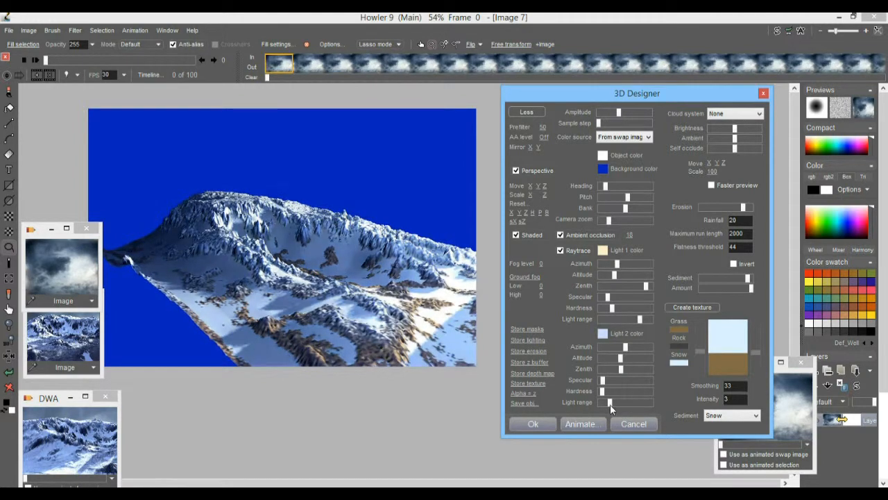
click(561, 234)
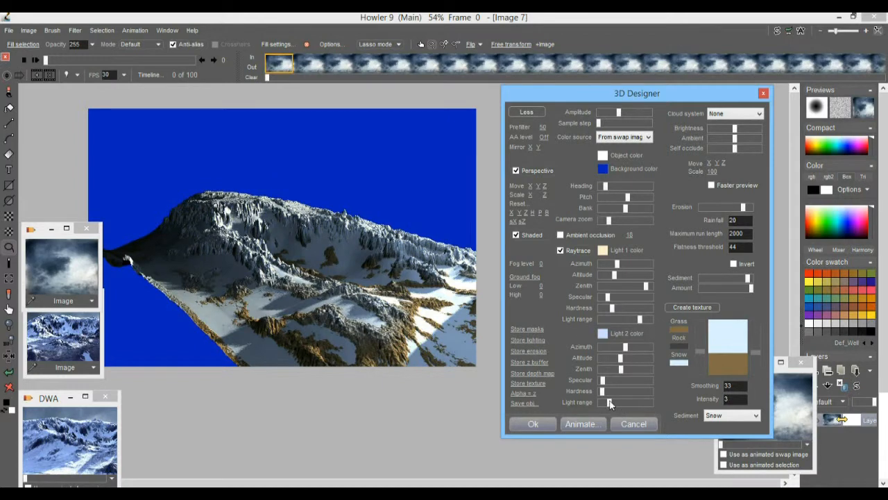
drag(610, 403, 612, 402)
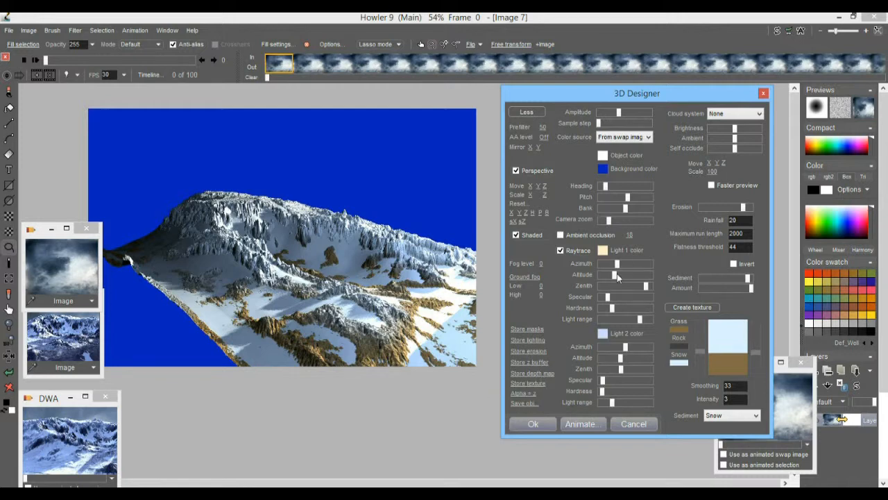
Increase the Light 1 azimuth slightly and move the terrain along X and Y to bring the mountain closer
drag(617, 264, 622, 261)
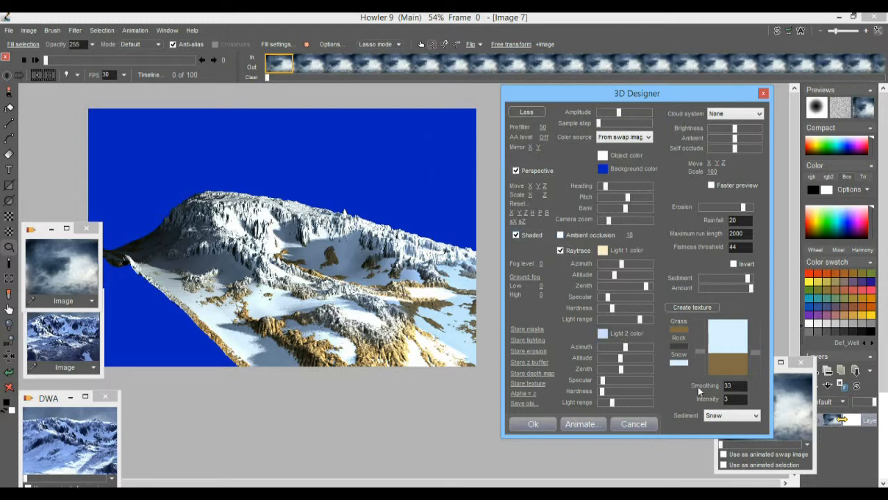
drag(531, 186, 468, 186)
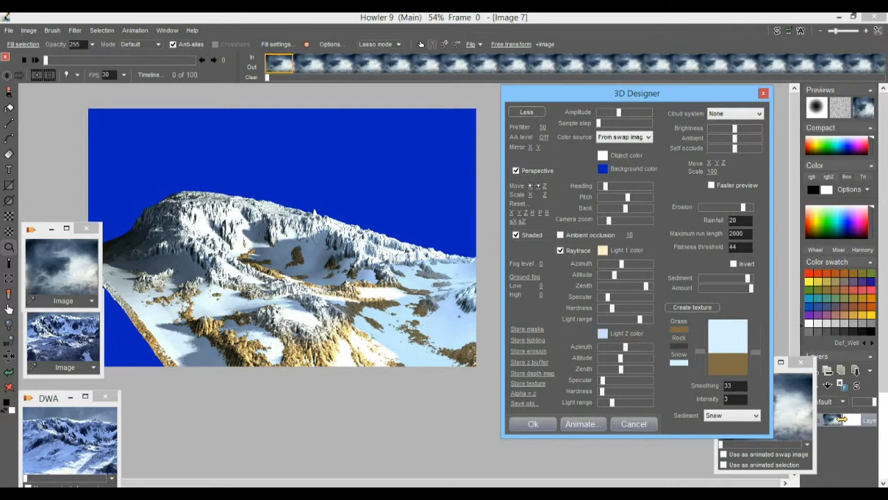
drag(538, 187, 455, 211)
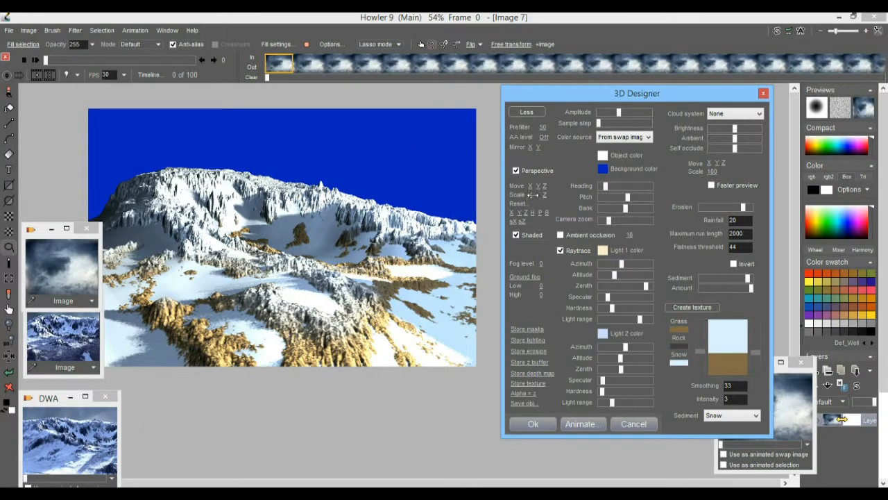
Turn the terrain to the lowest Heading setting and reposition it so the snowy slopes fill the foreground
drag(604, 186, 628, 200)
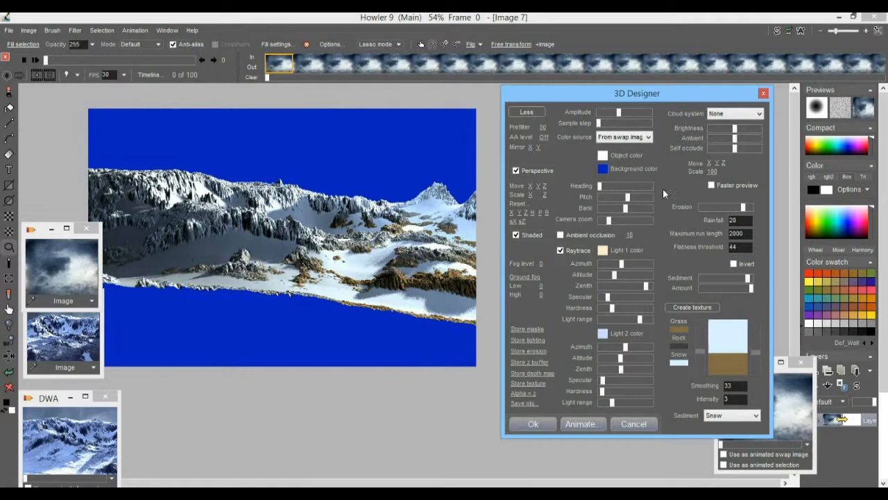
drag(649, 186, 653, 186)
drag(599, 186, 597, 184)
drag(531, 186, 481, 187)
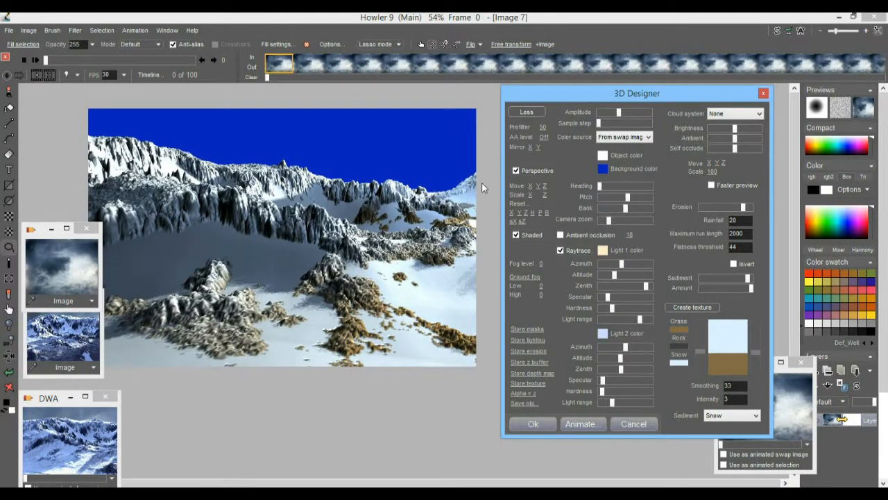
Raise the erosion Sediment slightly, lower its Amount slightly, recheck the heading, and close the 3D Designer without rendering
click(750, 289)
drag(748, 280, 749, 278)
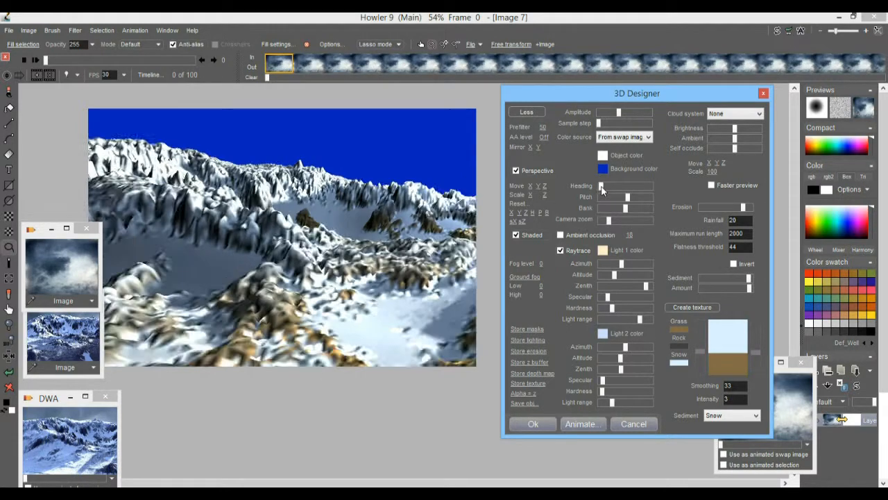
mouse_move(601, 189)
mouse_down()
mouse_move(593, 196)
mouse_move(613, 197)
mouse_move(585, 196)
mouse_up()
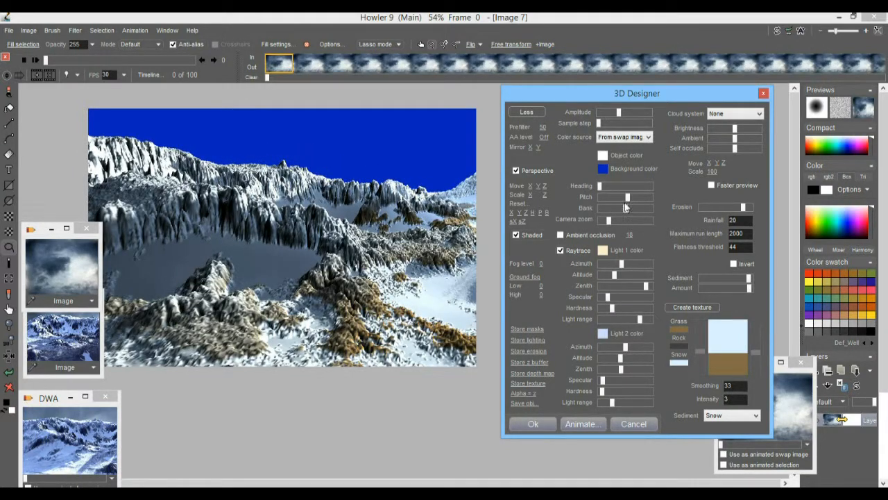
click(633, 424)
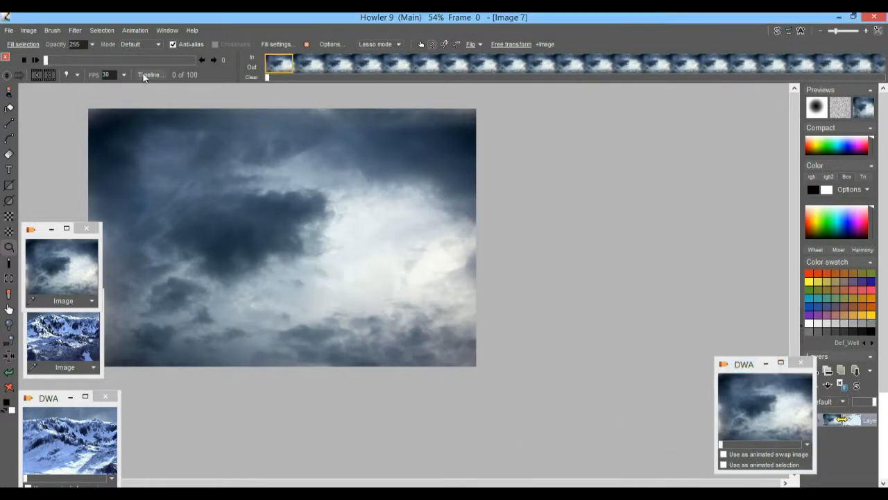
Open the animation's Timeline editor and choose the 3D designer filter
click(152, 74)
drag(174, 91, 600, 102)
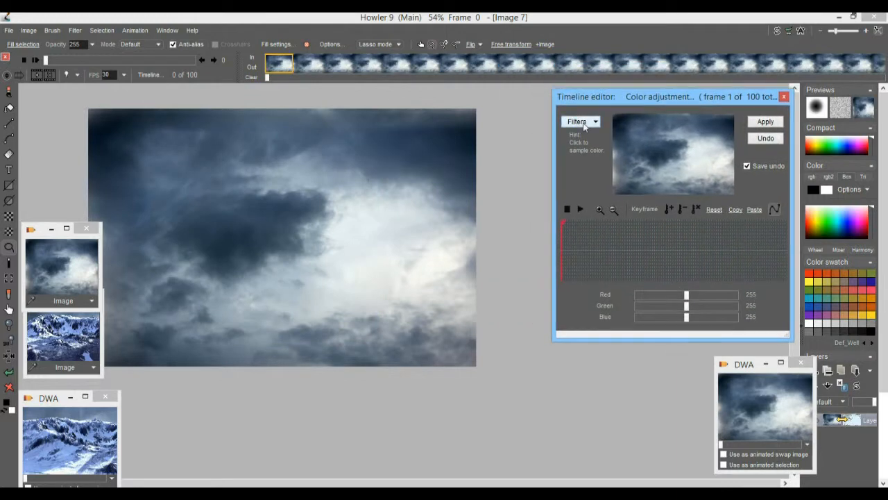
click(585, 122)
scroll(726, 263, down, 10)
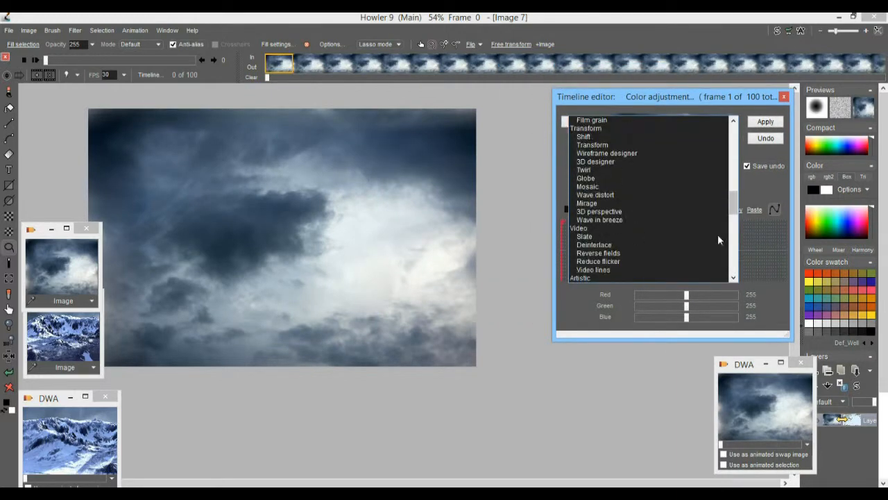
click(599, 161)
click(600, 161)
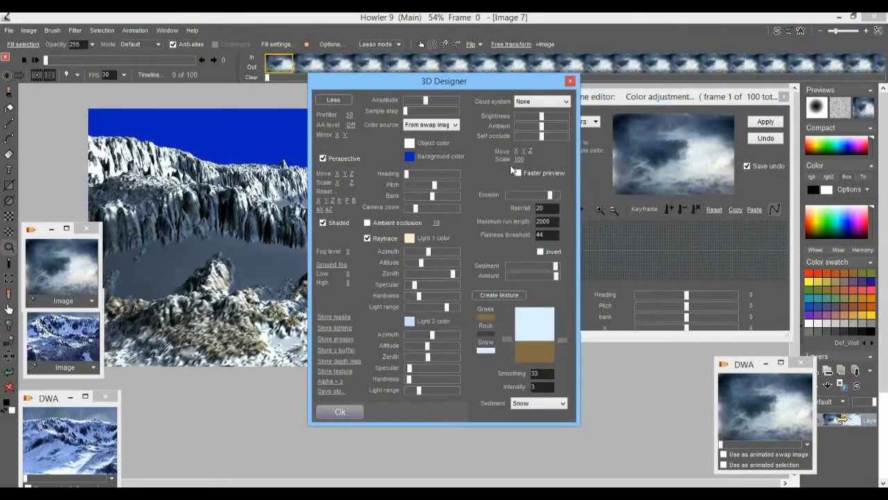
Set the terrain's Prefilter to 81 and AA level to 2, with the settings dialog clear of the preview
drag(400, 84, 609, 99)
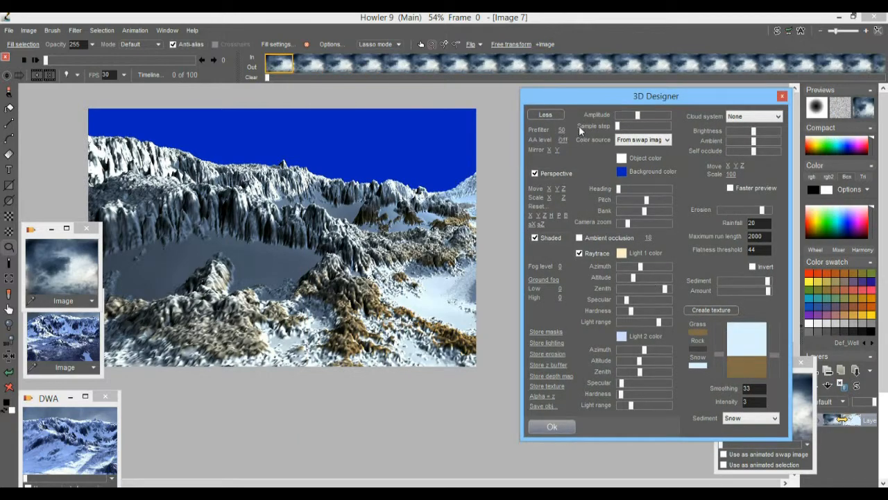
drag(564, 129, 594, 131)
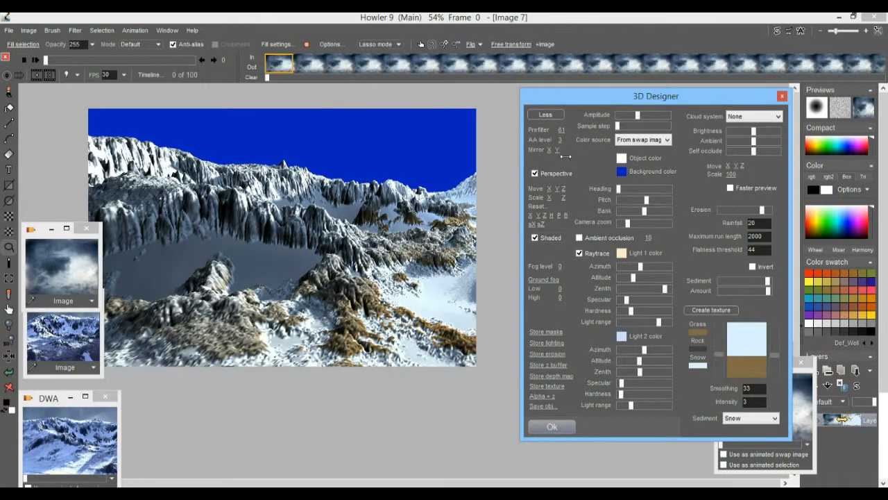
drag(572, 153, 510, 165)
drag(561, 130, 601, 156)
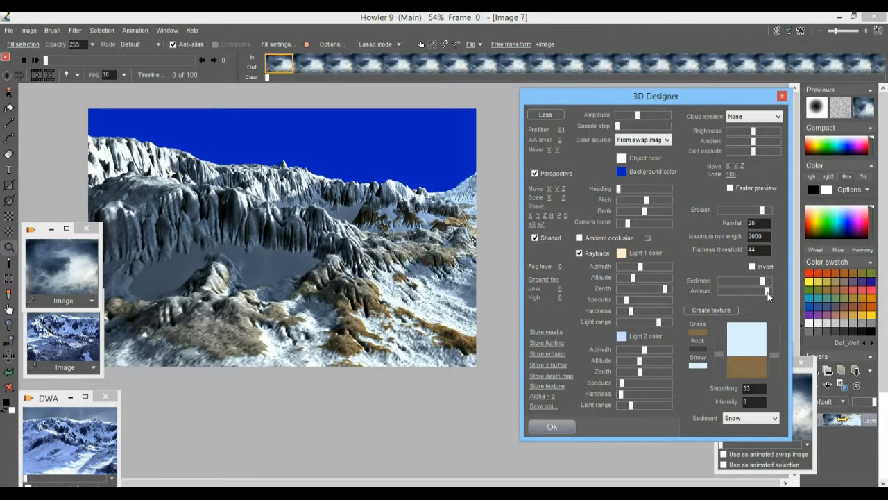
Fine-tune the erosion Sediment and Amount, raising Sediment slightly, and set Rainfall to 40
drag(768, 293, 764, 294)
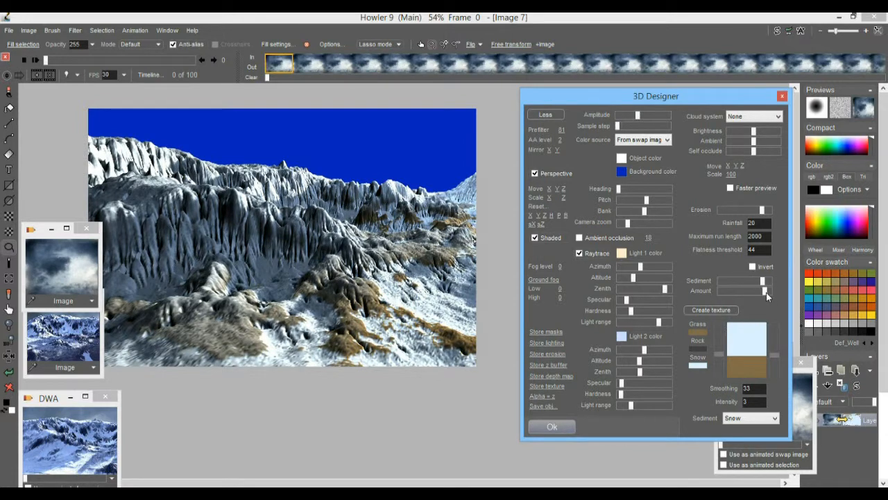
drag(763, 280, 766, 280)
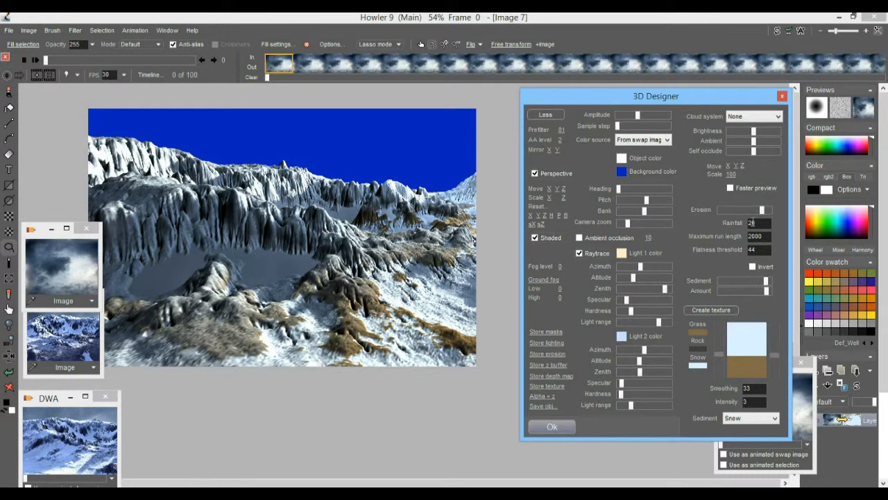
double_click(752, 223)
text(40)
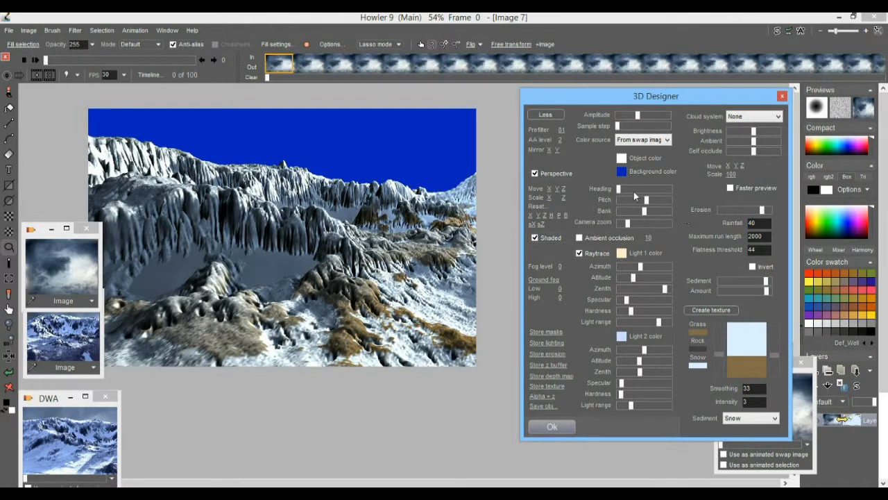
Fine-tune the terrain's pitch, heading and position for a higher mountain view, and accept the 3D Designer settings
drag(565, 190, 560, 209)
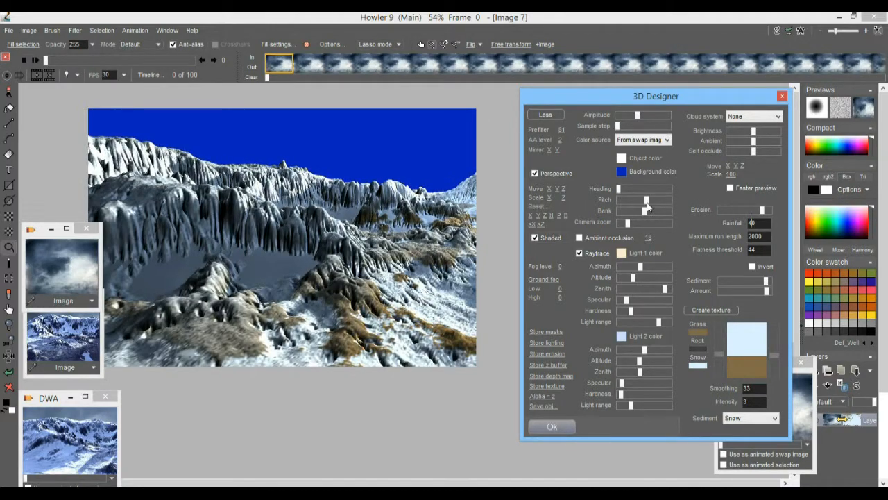
drag(644, 201, 646, 202)
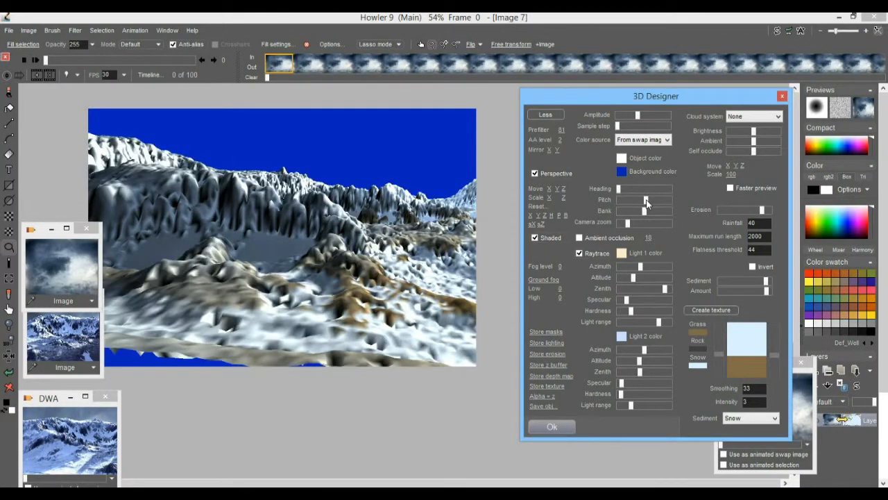
drag(647, 202, 606, 188)
click(668, 190)
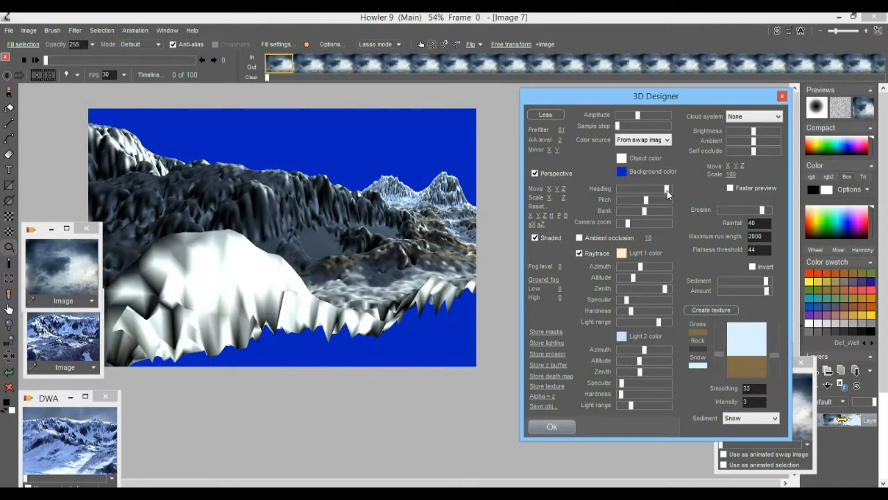
drag(557, 189, 606, 192)
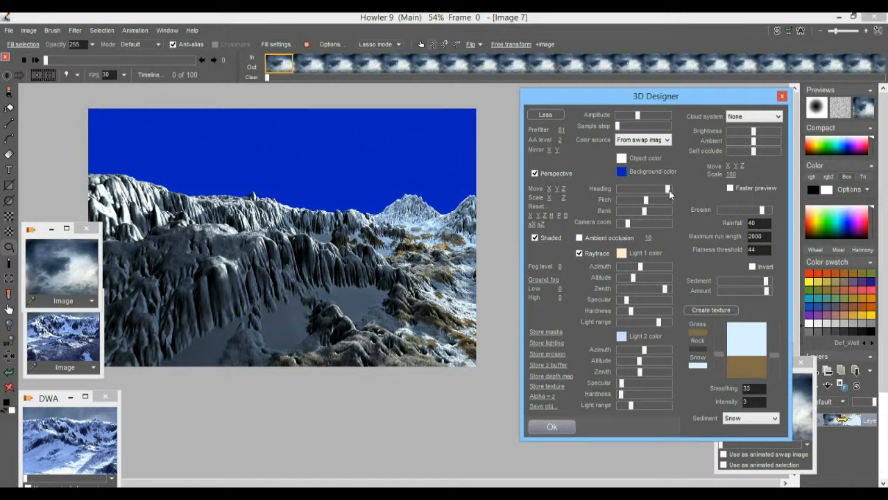
drag(669, 191, 616, 194)
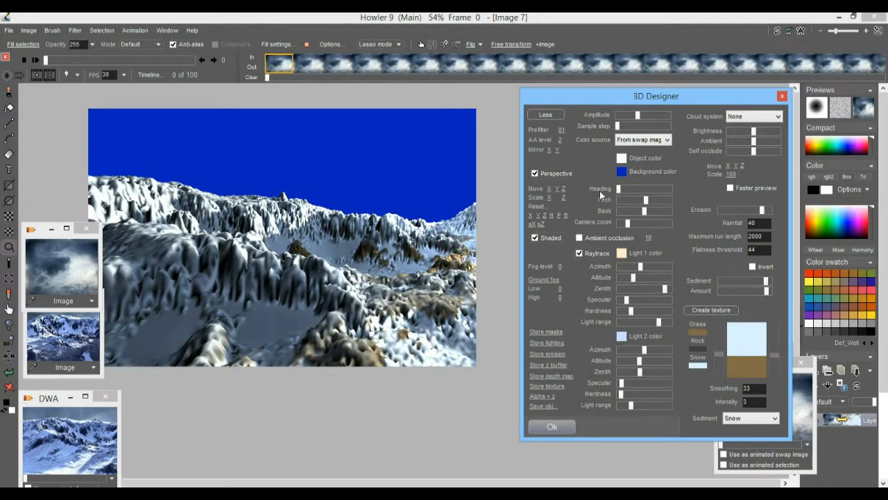
click(553, 426)
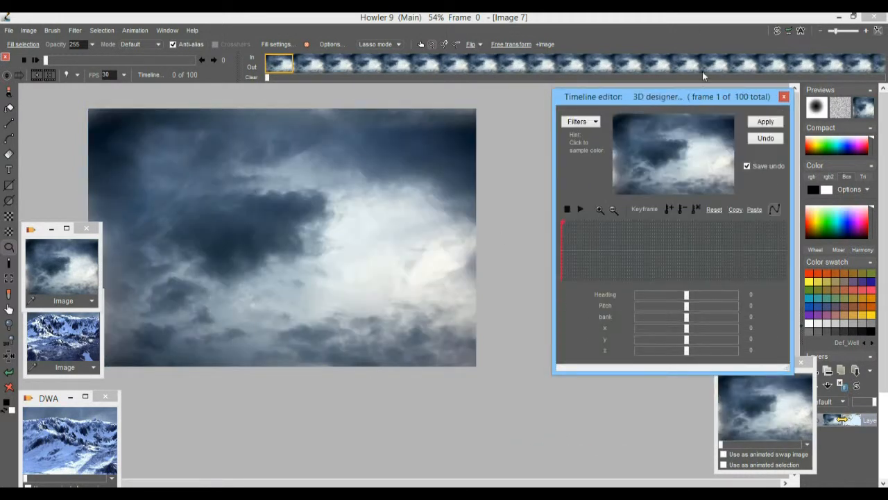
Keyframe frame 1 with Heading -22, Pitch 9 and z -256, and widen the Timeline editor
mouse_move(685, 156)
mouse_down()
mouse_move(682, 171)
mouse_move(692, 163)
mouse_up()
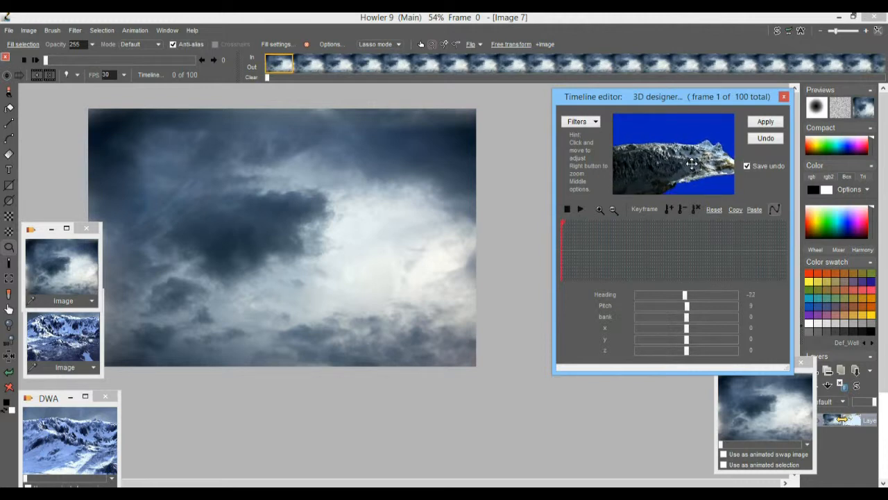
drag(683, 356, 676, 354)
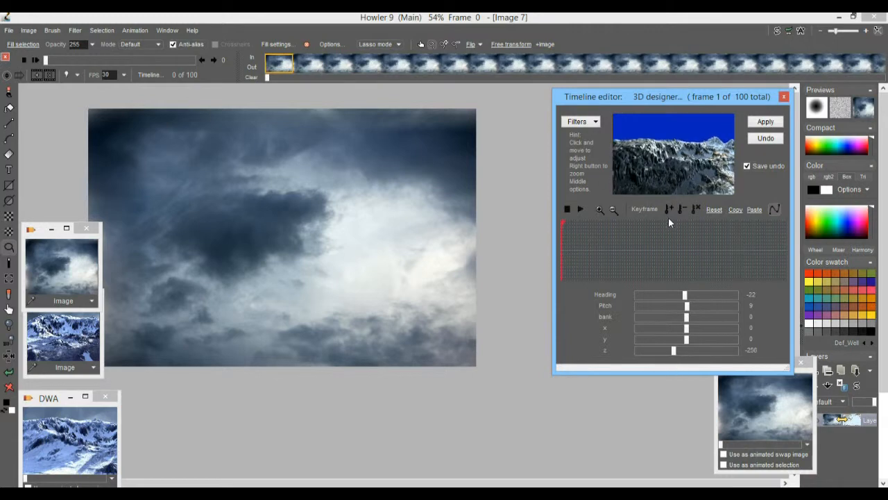
drag(550, 252, 196, 248)
Keyframe frame 100 with Heading 21, Pitch 1 and z -323, and scrub back to preview the camera motion
drag(393, 242, 683, 240)
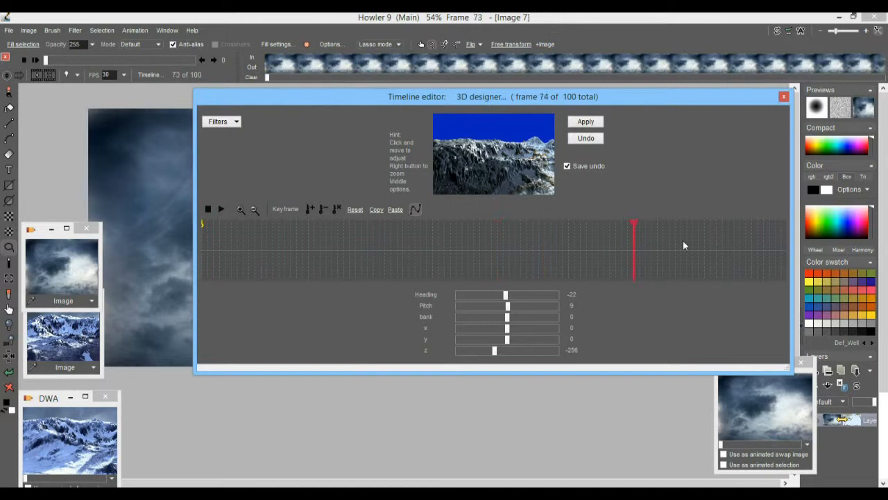
drag(782, 240, 788, 248)
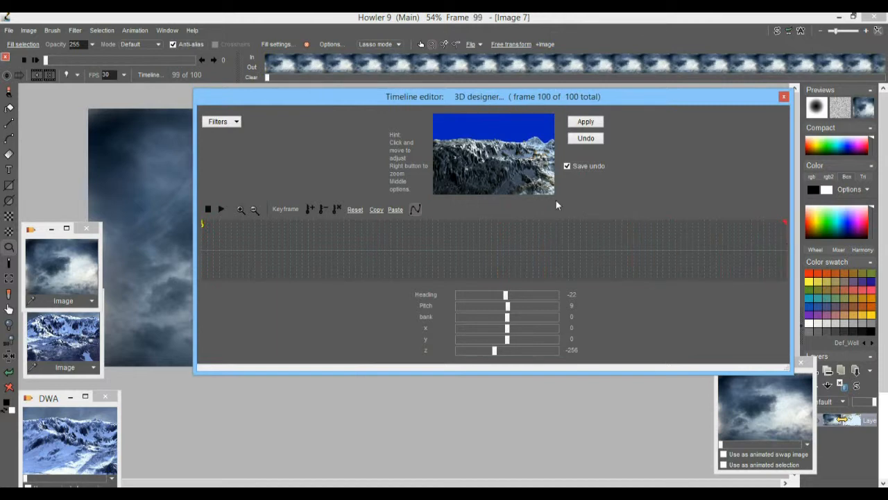
drag(499, 161, 476, 159)
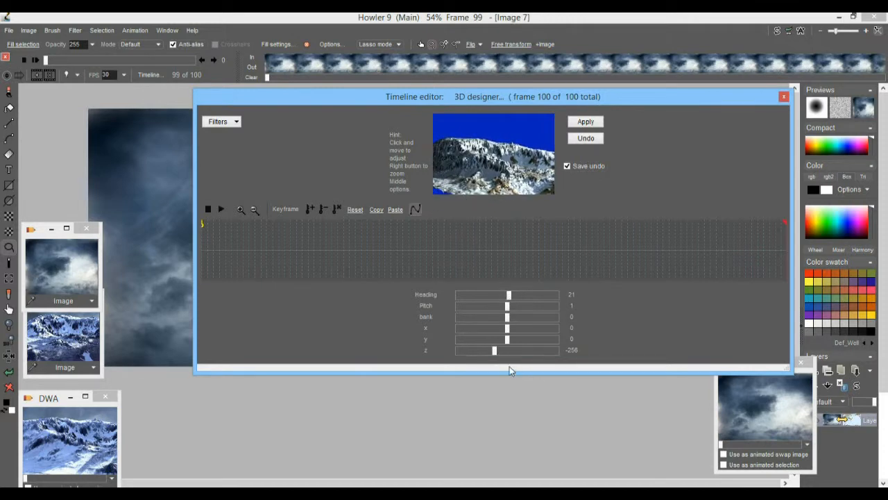
drag(493, 356, 492, 355)
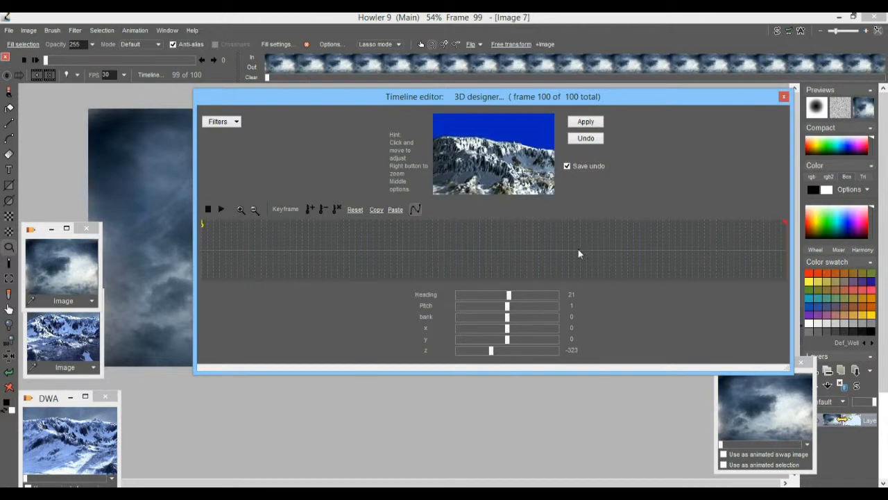
click(311, 209)
drag(728, 255, 542, 261)
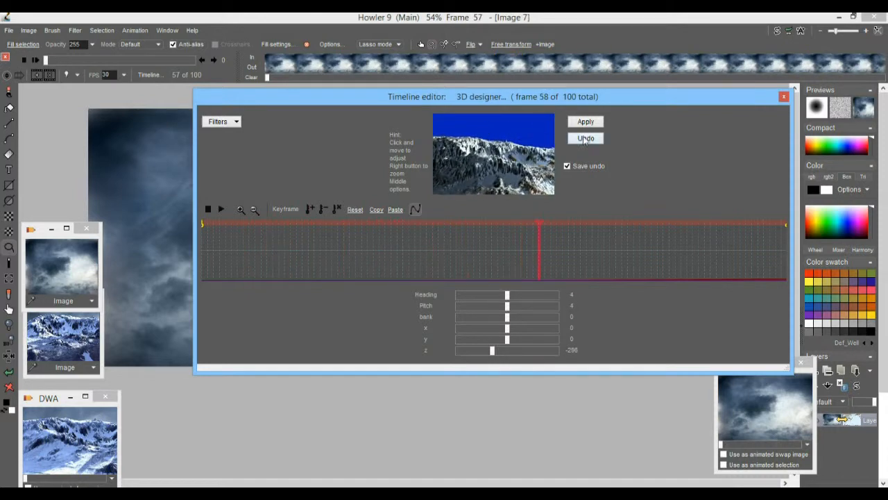
Apply the keyframed 3D Designer camera move to the animation, narrowing the Timeline editor and moving it off the canvas
click(345, 247)
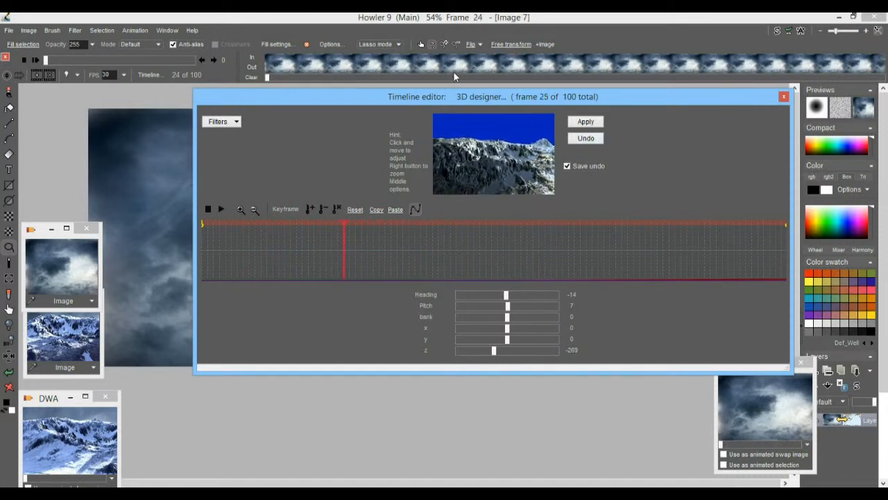
drag(196, 174, 519, 174)
click(751, 122)
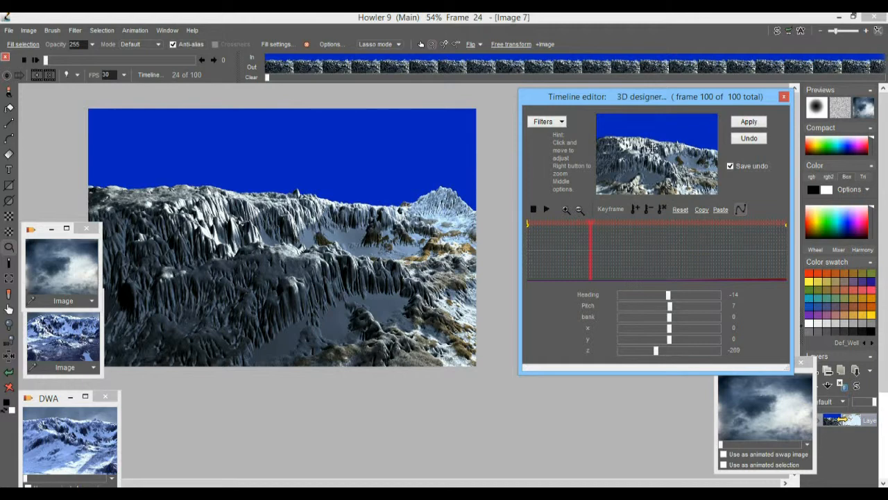
drag(666, 102, 730, 107)
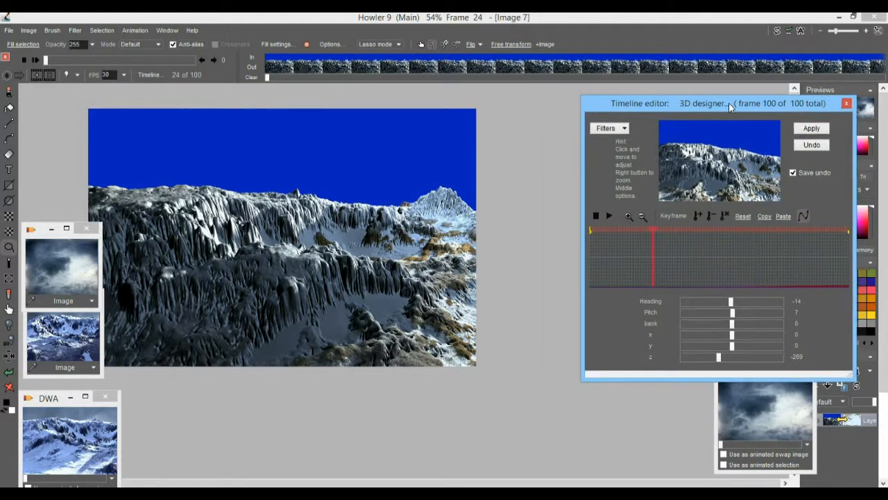
Play and scrub the rendered terrain animation, store it in memory, and place its thumbnail window beside the stored sky animation
click(36, 60)
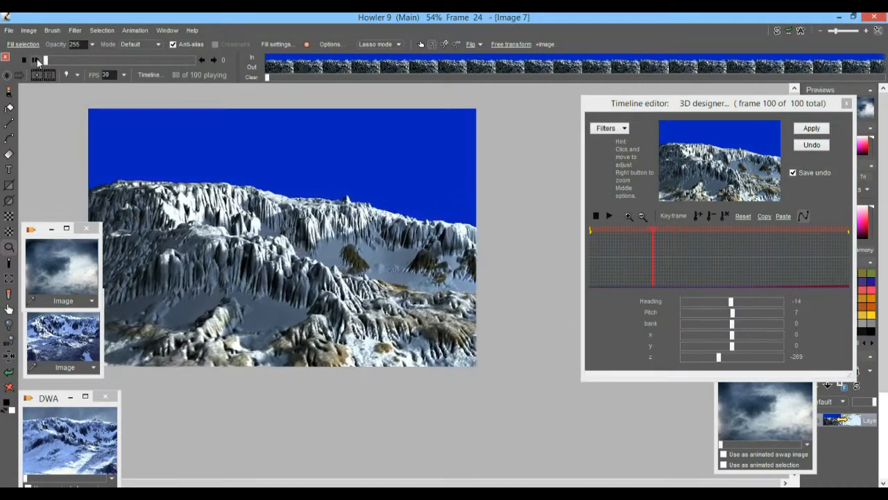
click(74, 62)
drag(74, 62, 236, 99)
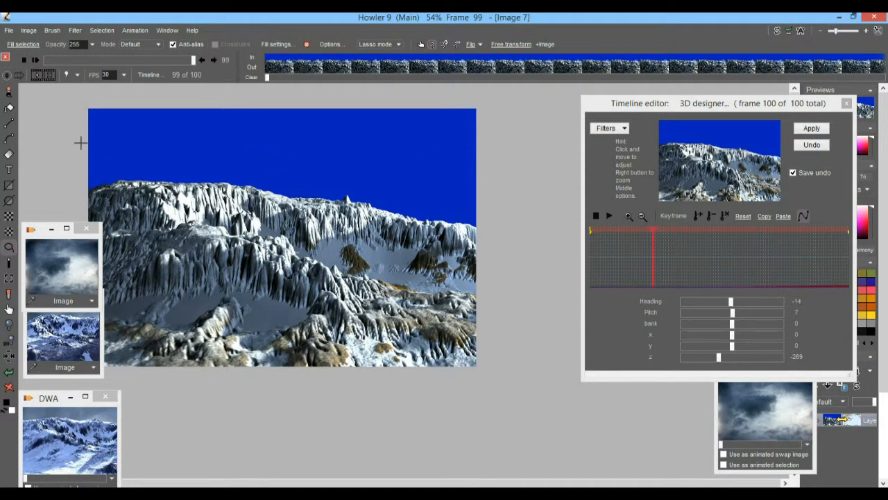
click(132, 29)
mouse_move(183, 75)
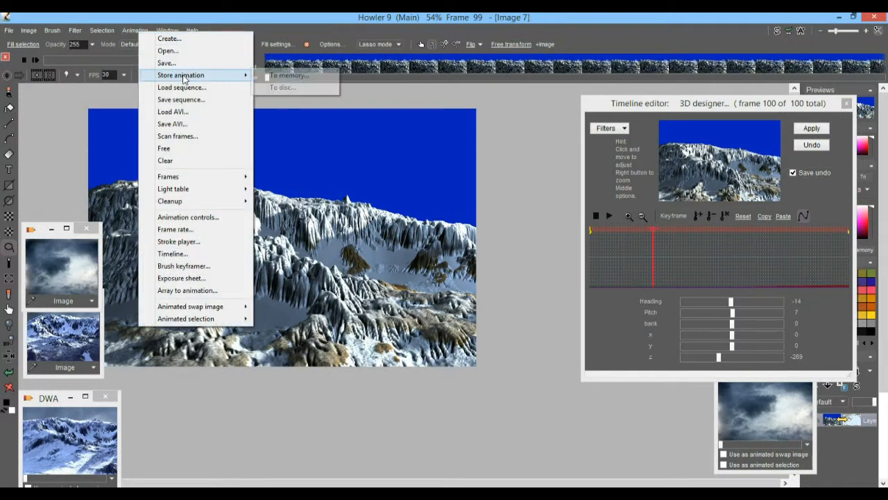
click(303, 86)
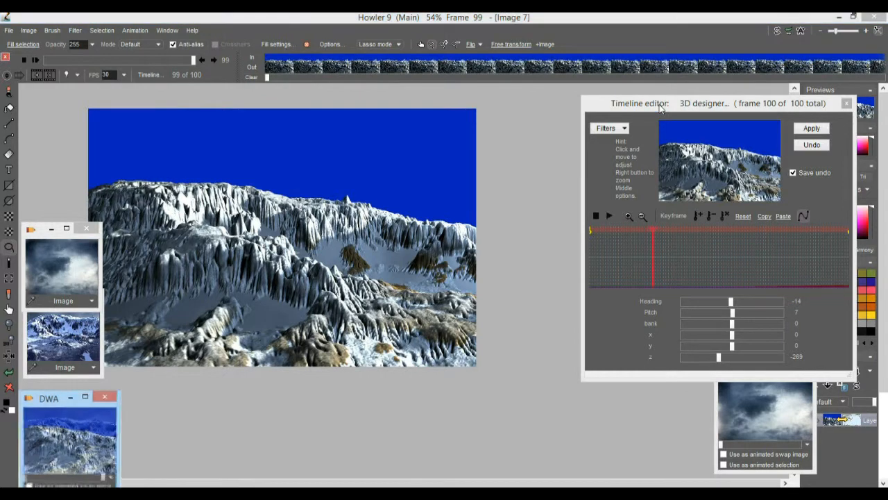
drag(42, 402, 546, 368)
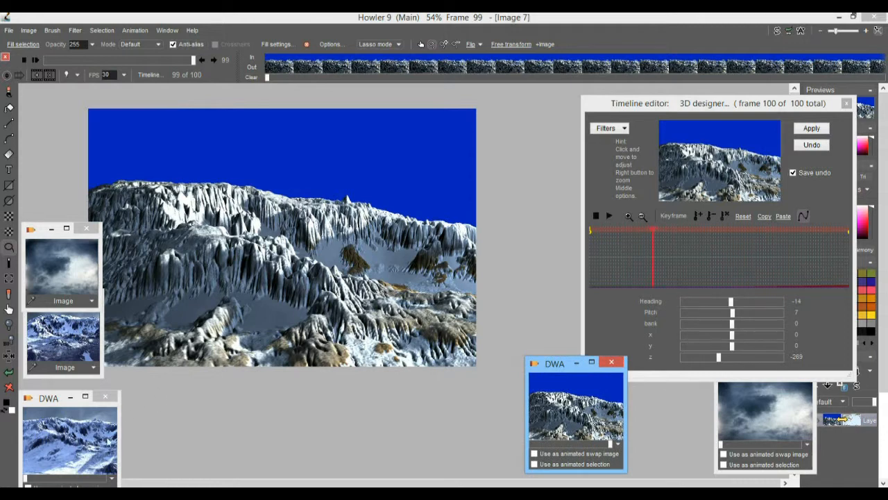
Restore the stored sky animation as the current animation and fit its frame in the view
click(52, 261)
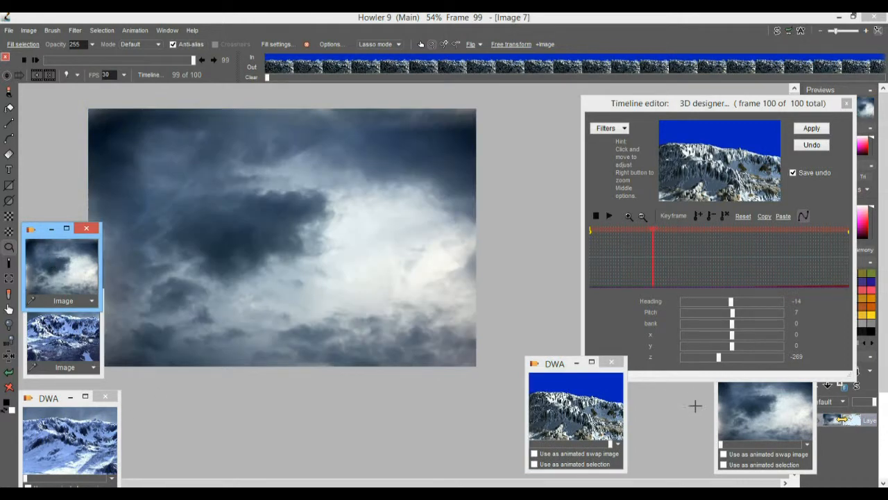
click(780, 411)
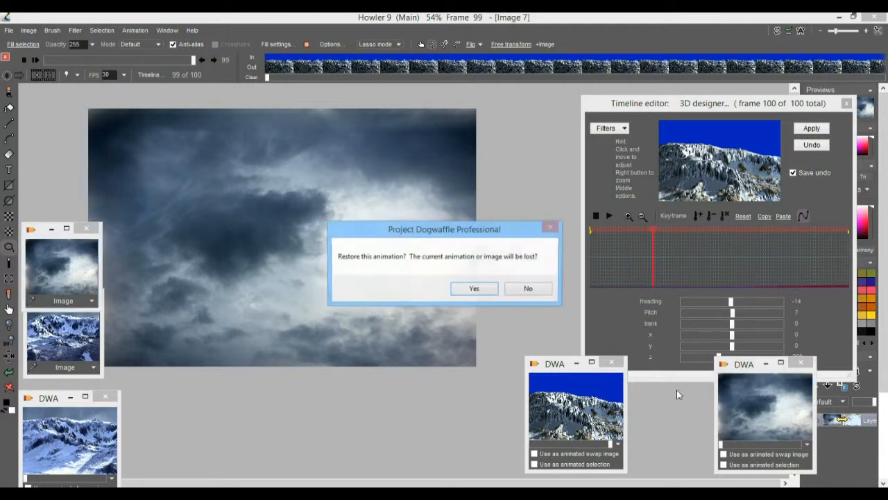
click(475, 291)
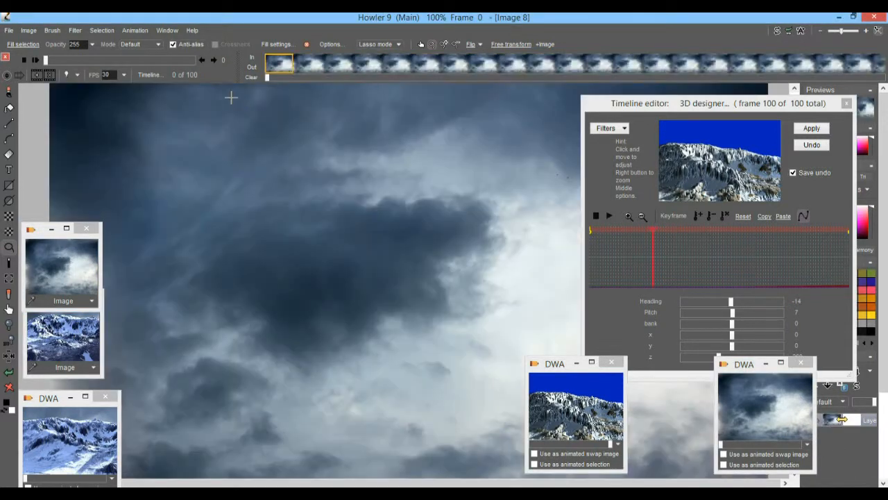
drag(59, 59, 6, 57)
scroll(387, 232, down, 4)
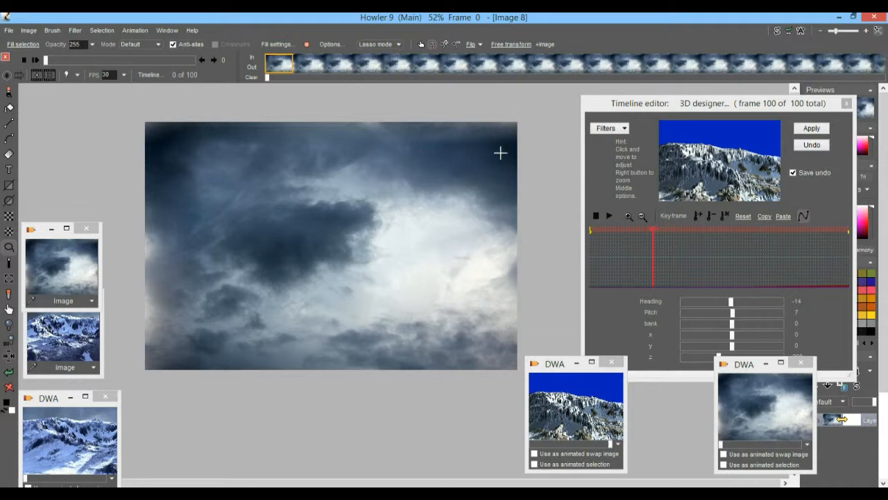
click(75, 30)
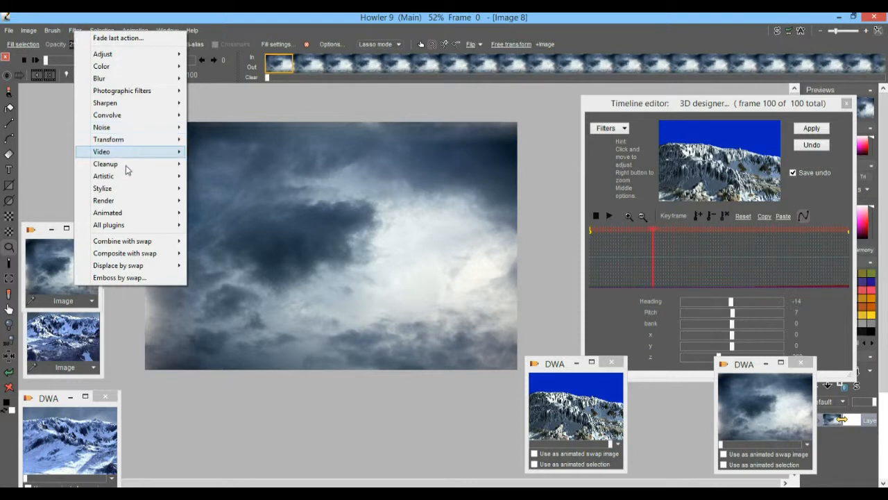
mouse_move(118, 93)
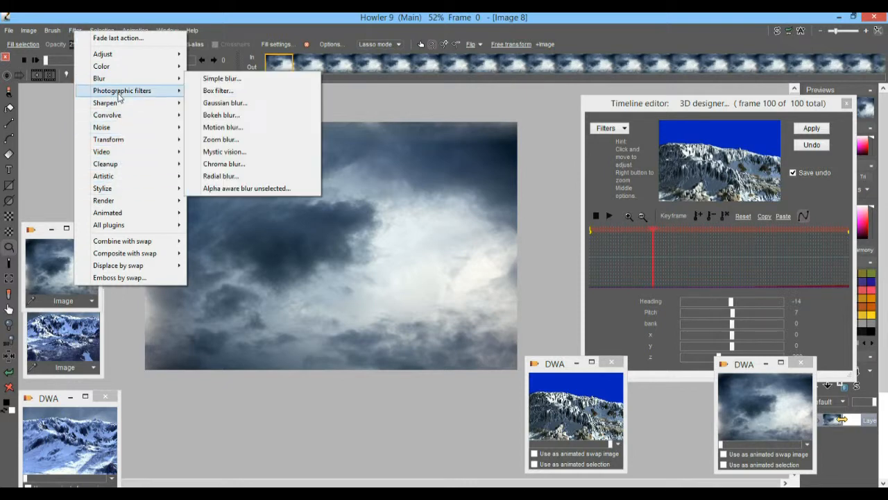
mouse_move(123, 142)
click(229, 150)
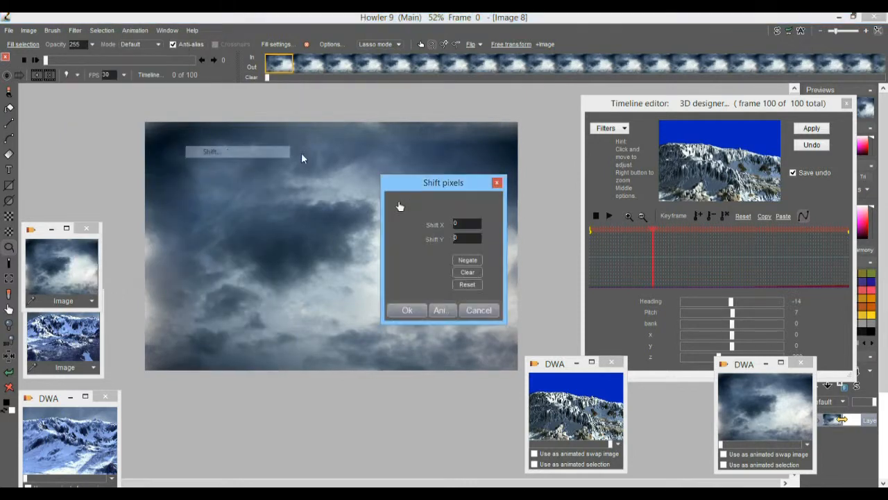
drag(412, 186, 769, 201)
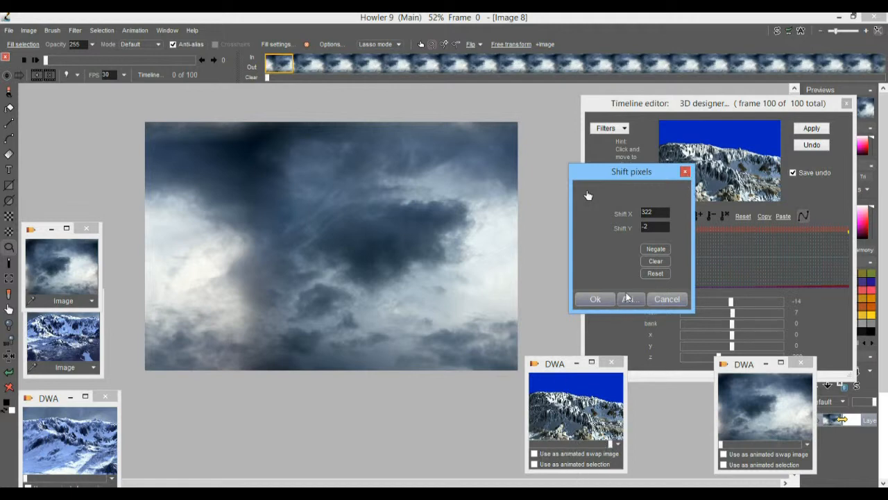
click(679, 299)
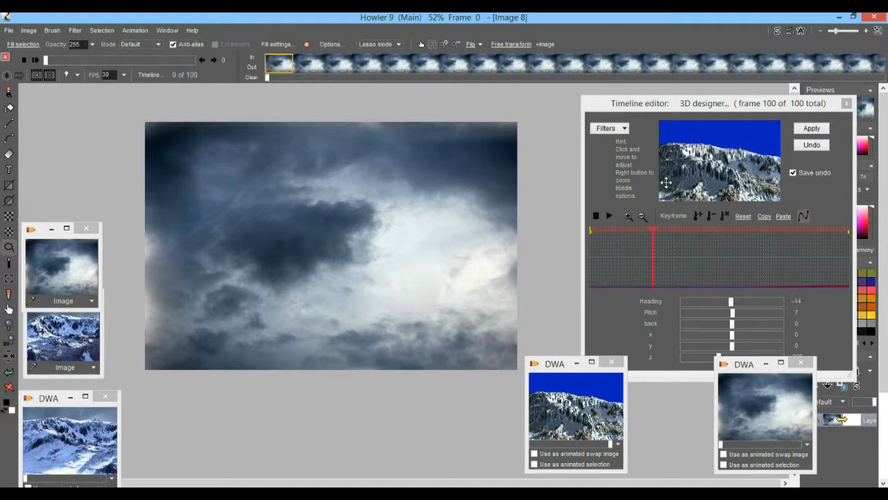
Switch the Timeline editor to the Shift filter and keyframe frame 1 with Translate x -54 and Translate y 54
click(612, 129)
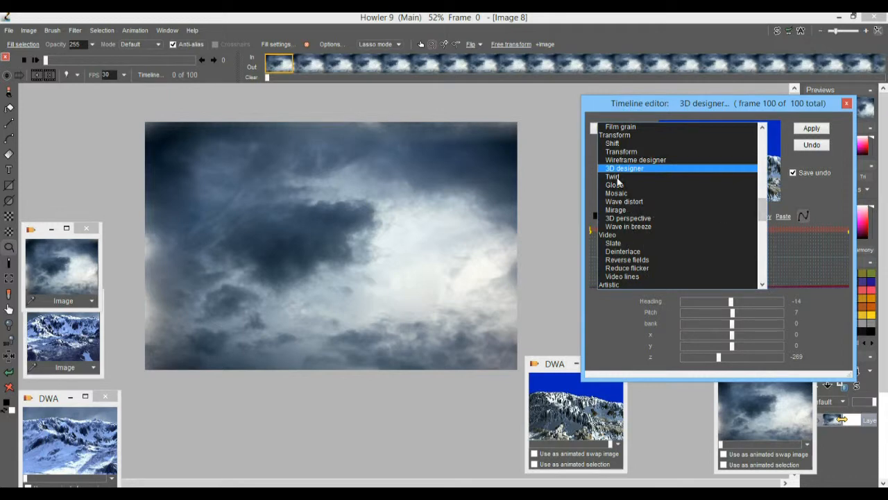
click(615, 144)
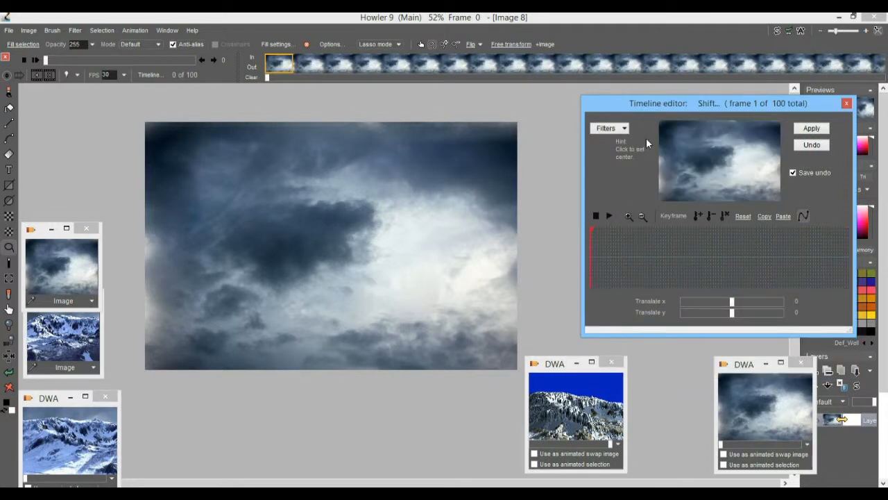
drag(696, 184, 669, 199)
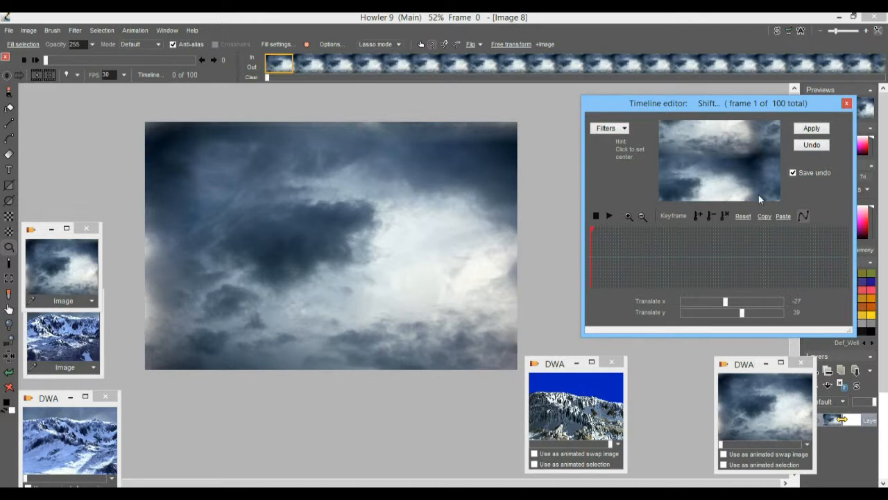
mouse_move(728, 142)
mouse_down()
mouse_move(724, 167)
mouse_move(726, 159)
mouse_move(766, 158)
mouse_move(693, 158)
mouse_move(767, 155)
mouse_move(722, 158)
mouse_up()
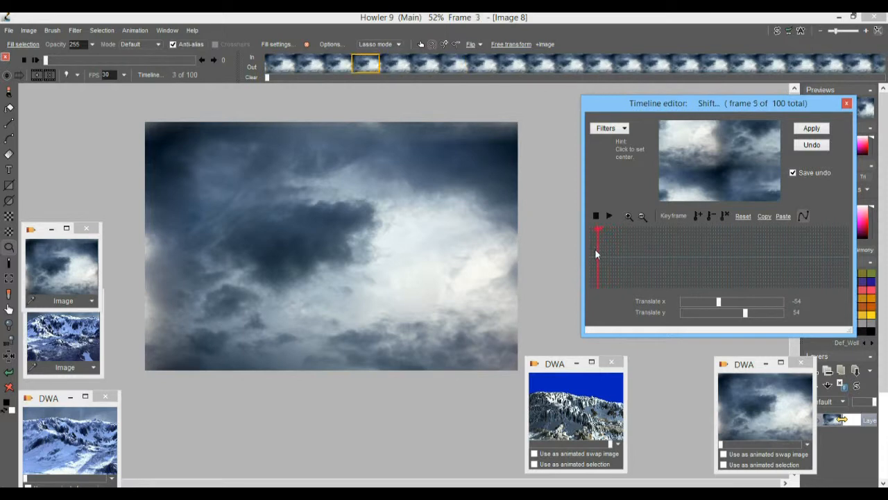
click(696, 215)
Compare the stored terrain animation's motion and keyframe frame 100 of the Shift filter with Translate x -70 and Translate y 43
drag(701, 233, 852, 246)
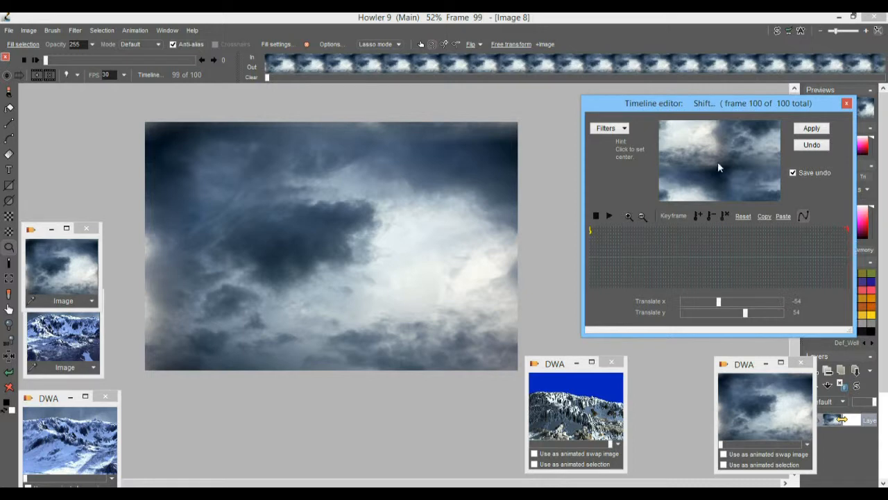
drag(663, 132, 779, 132)
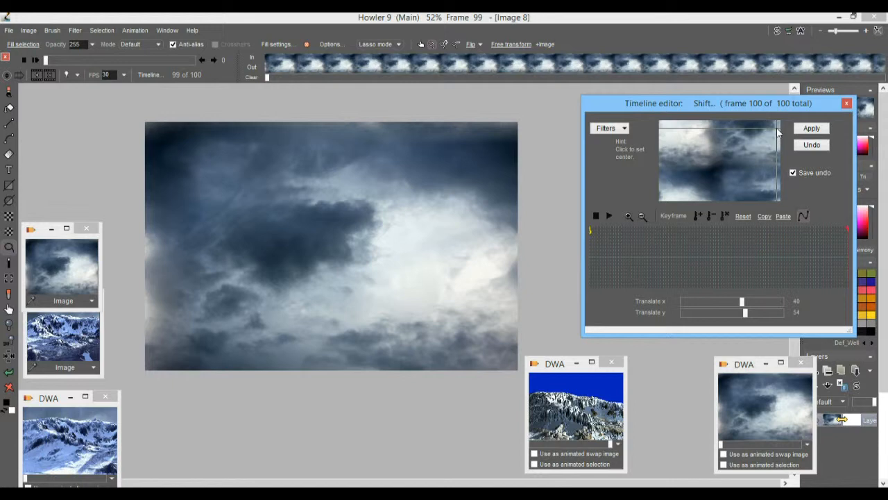
drag(778, 131, 720, 132)
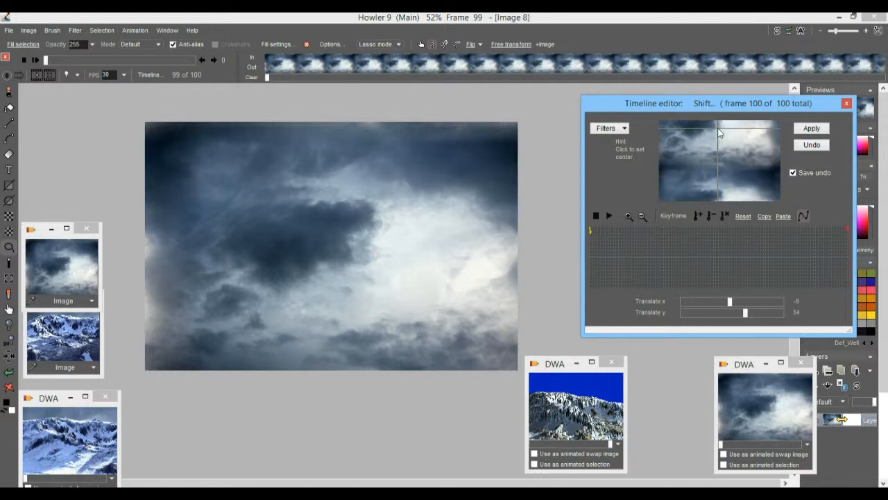
drag(720, 132, 720, 132)
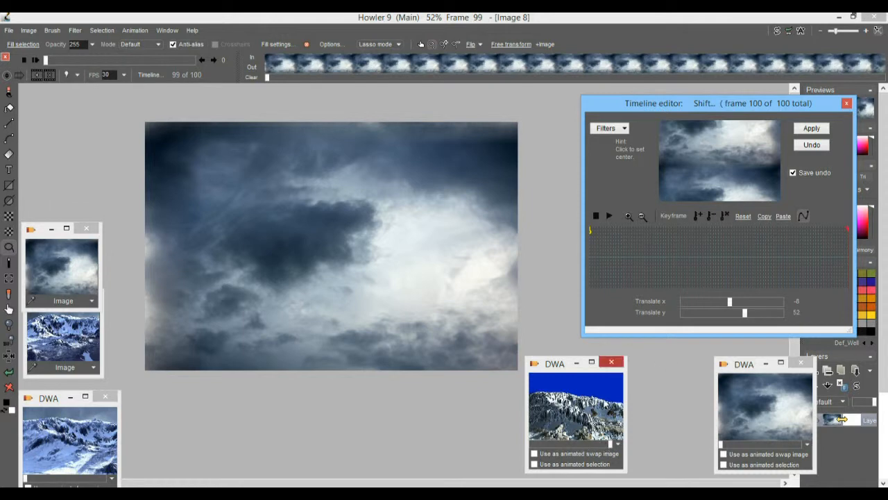
click(608, 448)
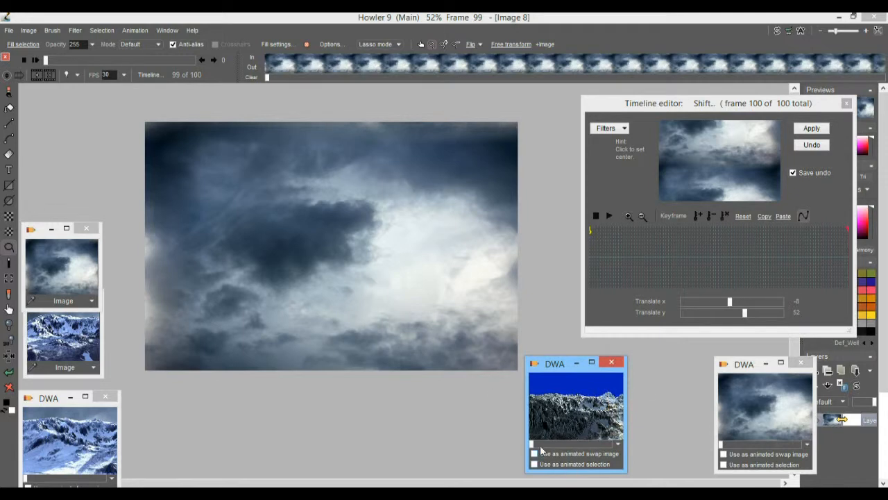
drag(534, 448, 500, 451)
drag(774, 165, 697, 156)
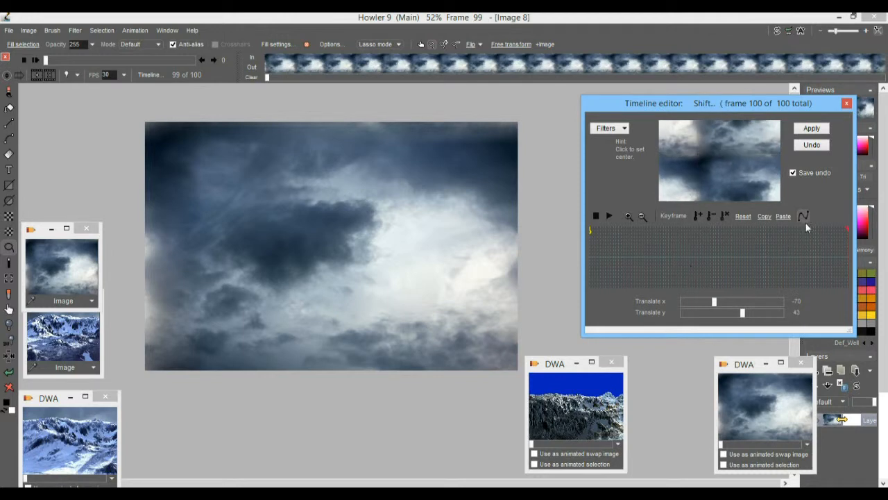
click(699, 215)
Adjust the frame 100 Shift keyframe to Translate x -65 and Translate y 22, scrubbing to check the sky drift
mouse_move(692, 260)
mouse_down()
mouse_move(672, 260)
mouse_move(819, 261)
mouse_move(589, 254)
mouse_move(856, 252)
mouse_move(809, 245)
mouse_move(604, 257)
mouse_move(848, 254)
mouse_up()
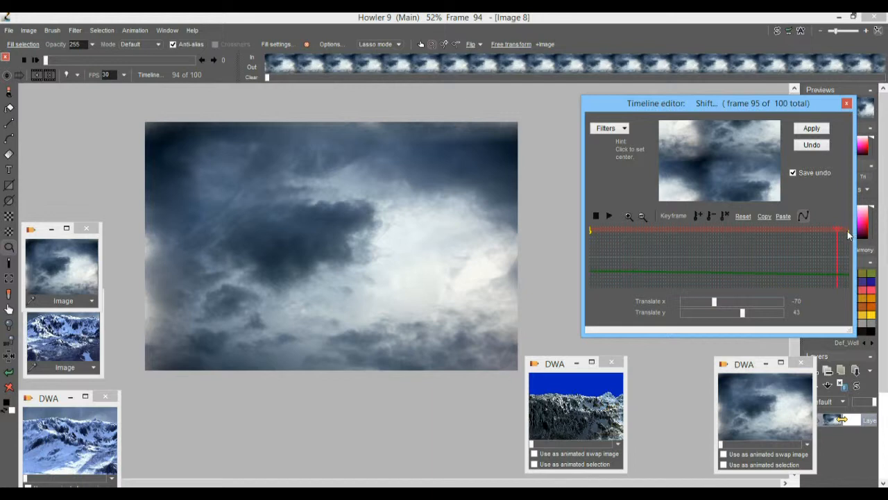
drag(849, 234, 853, 233)
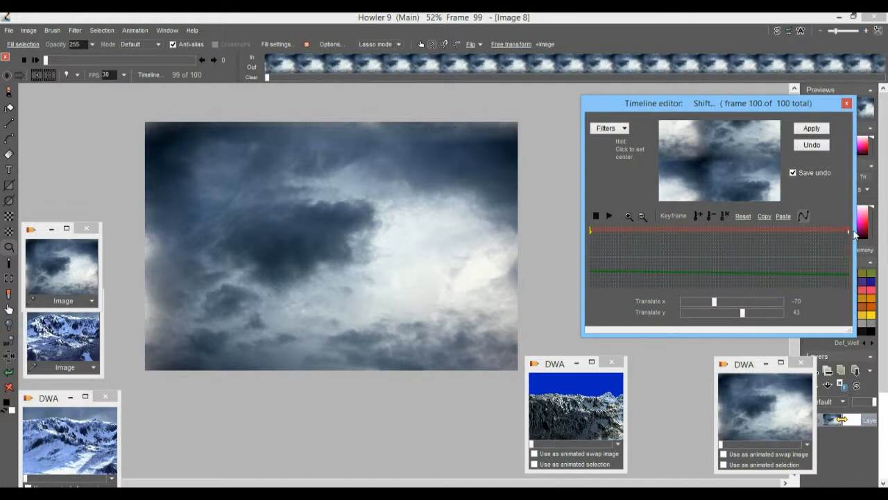
mouse_move(726, 176)
mouse_down()
mouse_move(729, 165)
mouse_move(732, 172)
mouse_up()
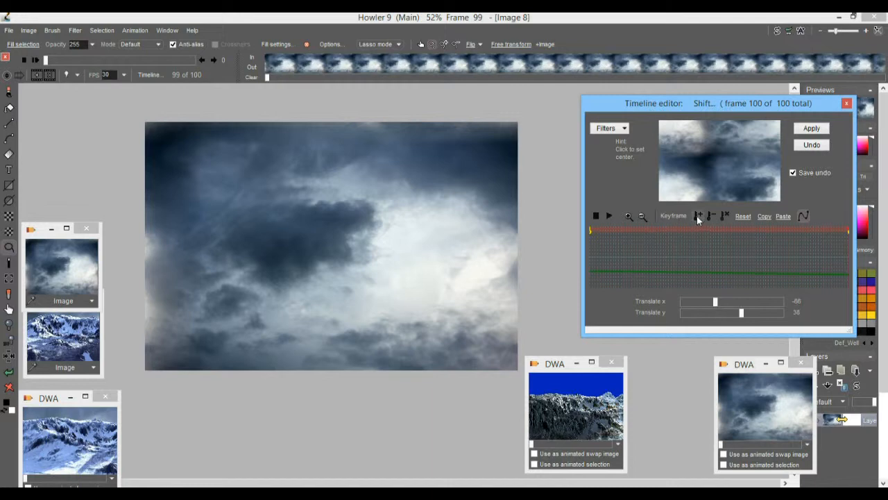
drag(814, 259, 852, 238)
drag(741, 171, 742, 152)
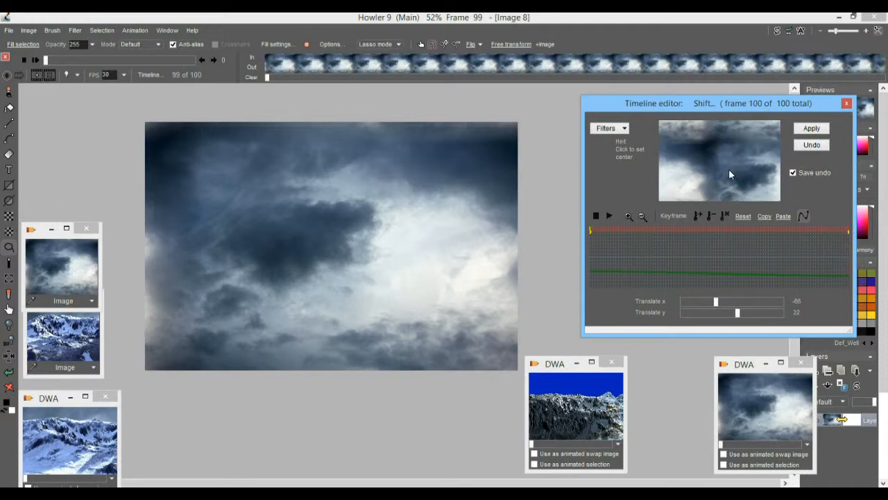
drag(818, 259, 866, 273)
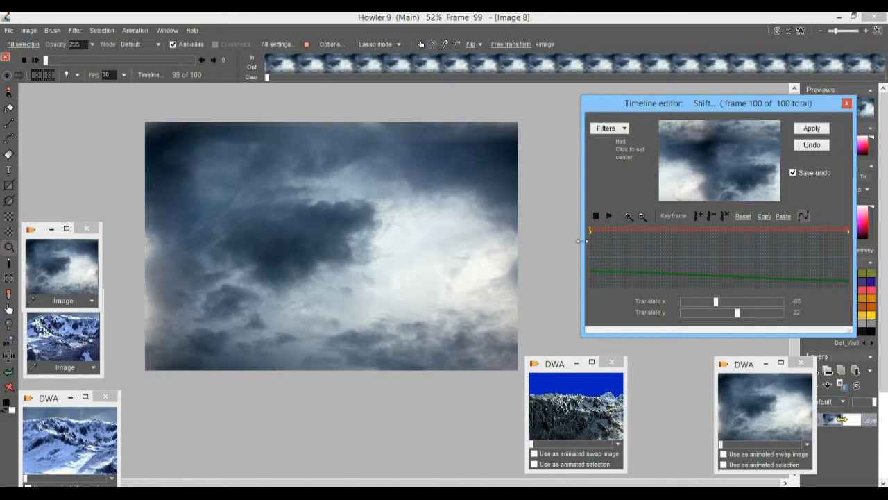
Widen the Timeline editor, try a frame 100 Shift keyframe at Translate x -62 and Translate y 58, and scrub the sky drift back to frame 1
drag(581, 242, 280, 243)
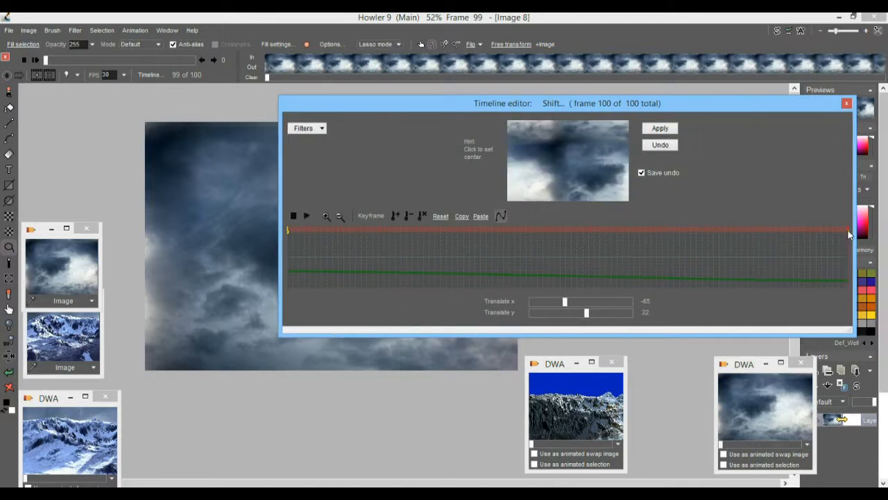
click(839, 236)
drag(839, 236, 854, 236)
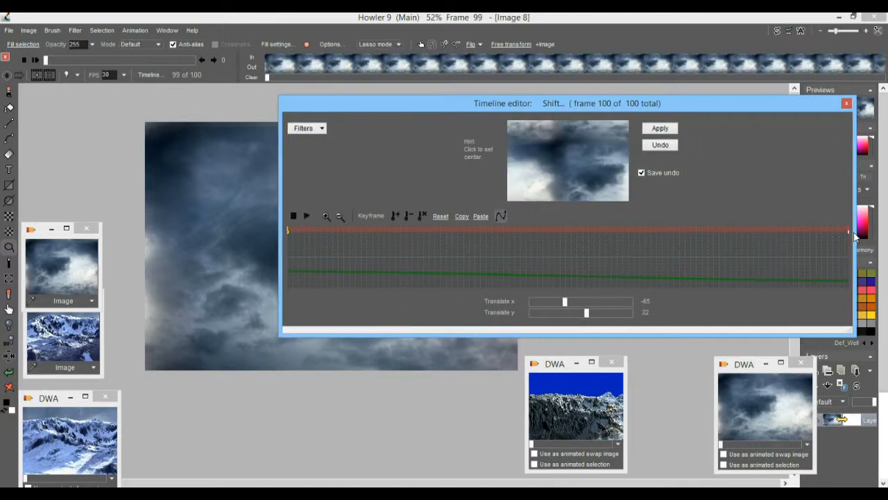
drag(578, 162, 582, 193)
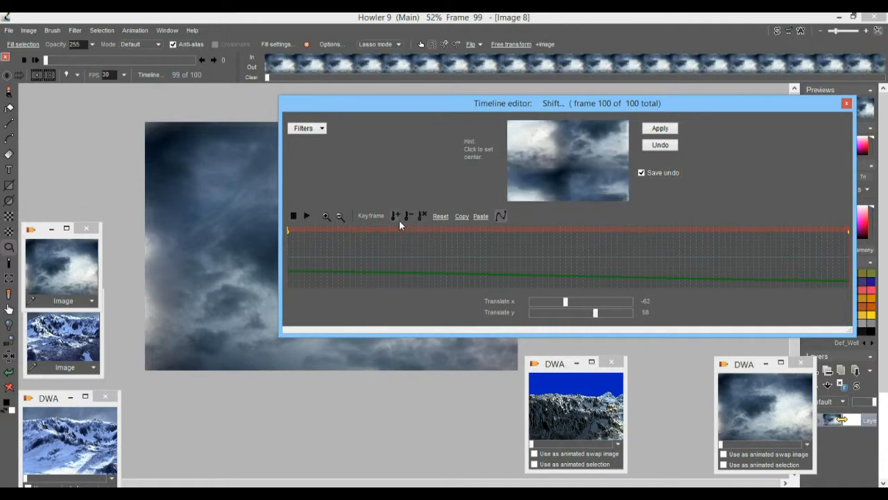
drag(372, 244, 549, 263)
drag(605, 266, 283, 262)
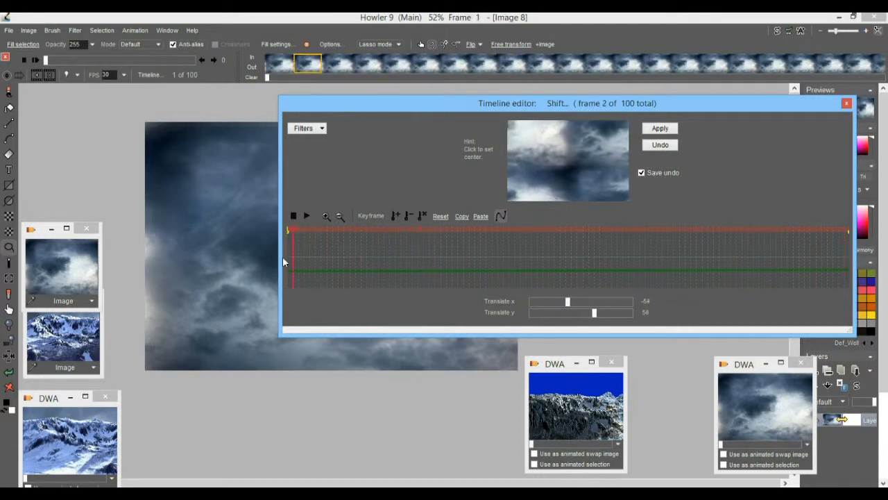
mouse_move(288, 231)
mouse_down()
mouse_move(311, 233)
mouse_move(287, 231)
mouse_up()
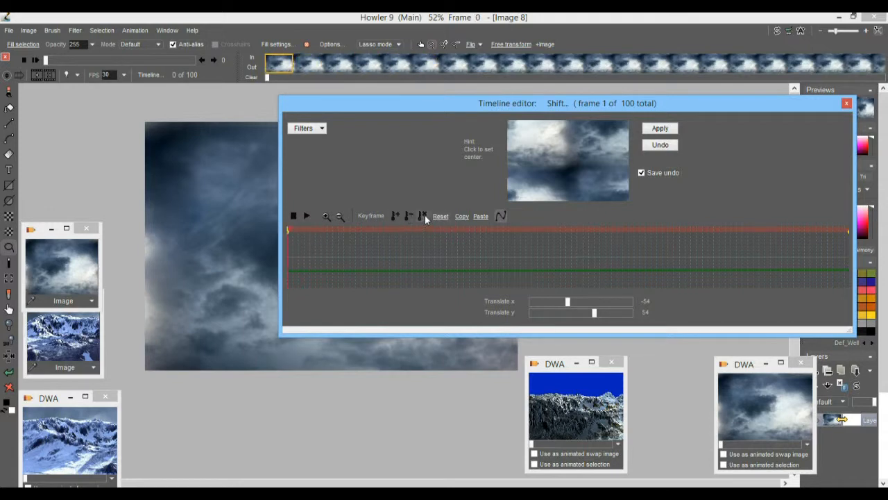
Clear all Shift keyframes and keyframe frame 1 with Translate x 30 and Translate y 46
click(423, 216)
click(434, 289)
click(303, 243)
drag(304, 244, 289, 241)
drag(567, 148, 581, 131)
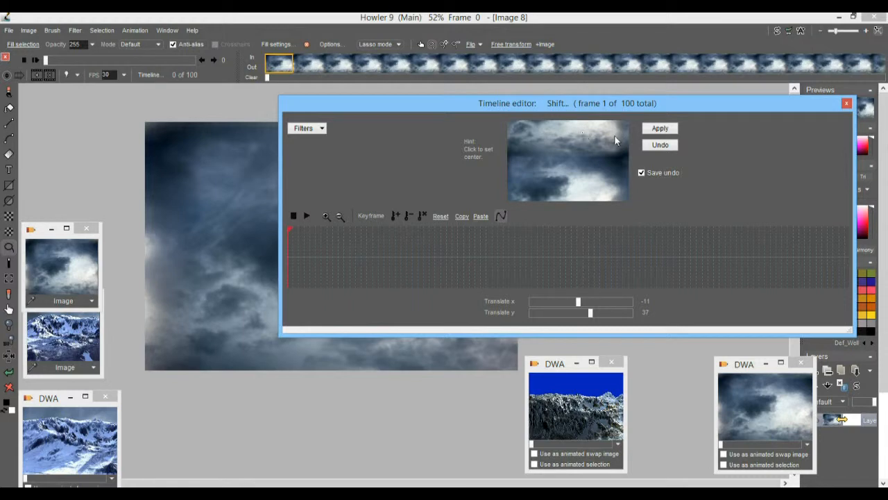
drag(526, 129, 621, 156)
click(395, 216)
Keyframe frame 100 of the Shift filter with Translate x 64 and Translate y 46, and scrub through the sky drift
drag(801, 254, 853, 250)
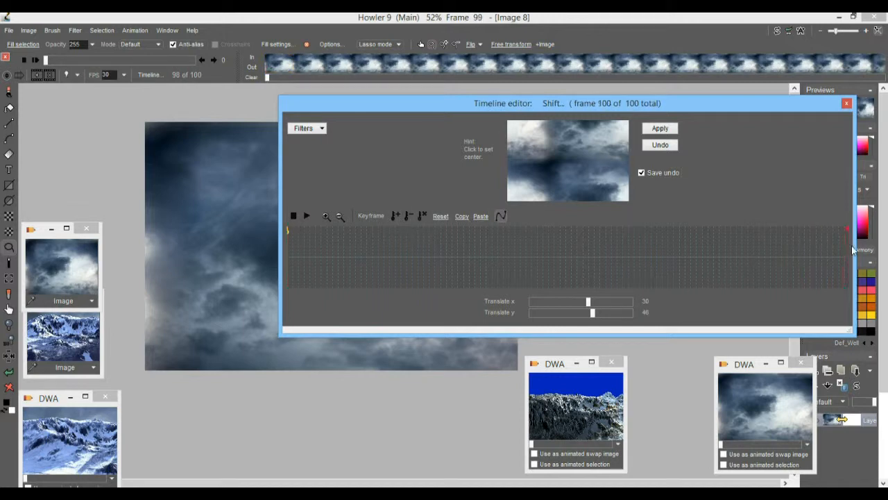
drag(568, 128, 593, 132)
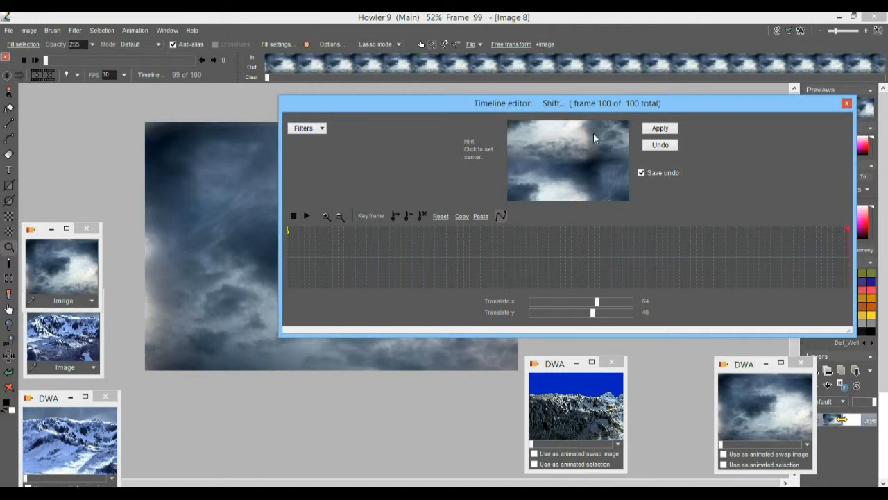
click(396, 215)
drag(309, 249, 775, 253)
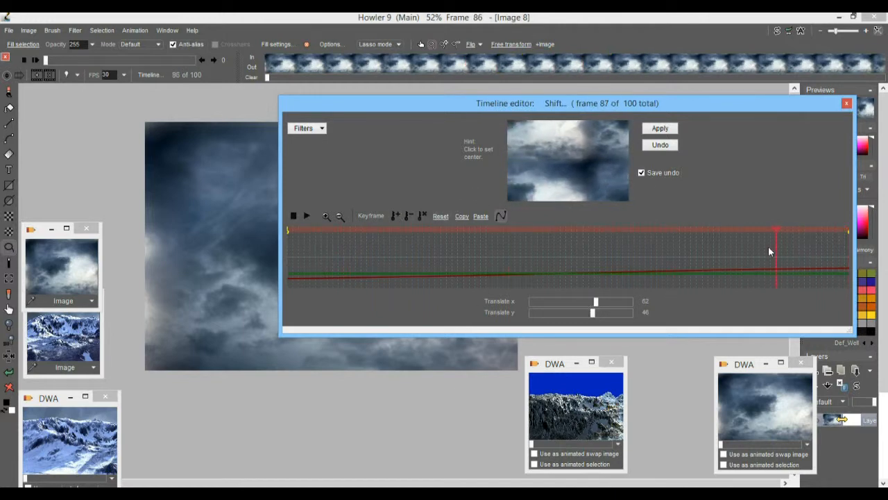
Apply the Shift filter to the whole sky animation, narrow the Timeline editor, and play the result, stopping at frame 15
click(660, 128)
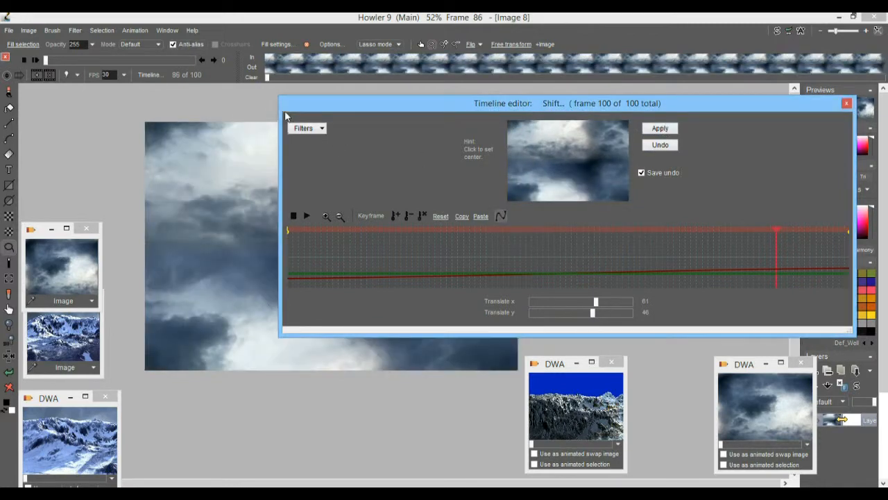
drag(279, 105, 616, 106)
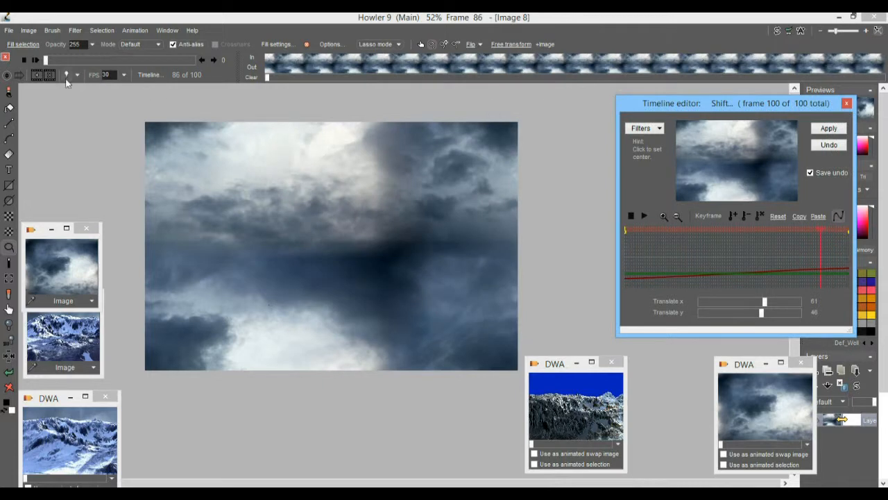
click(35, 61)
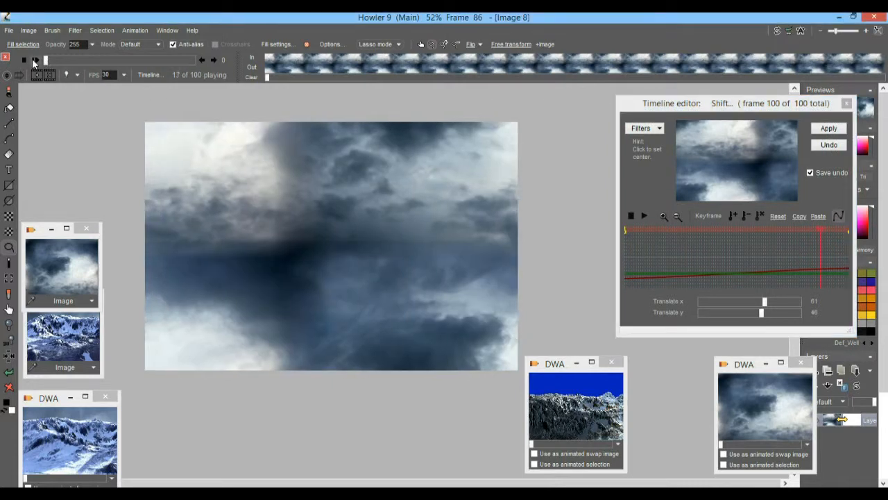
click(68, 60)
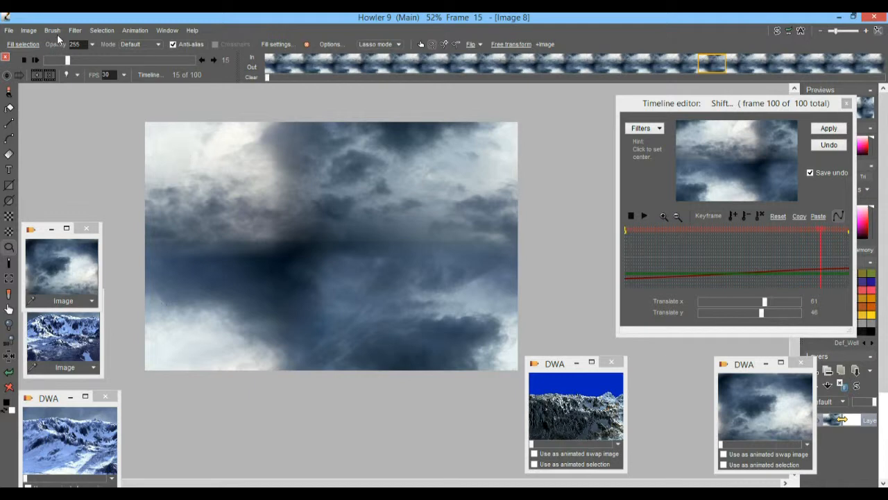
Store a copy of the shifted sky animation and place its window beside the stored terrain animation
click(135, 31)
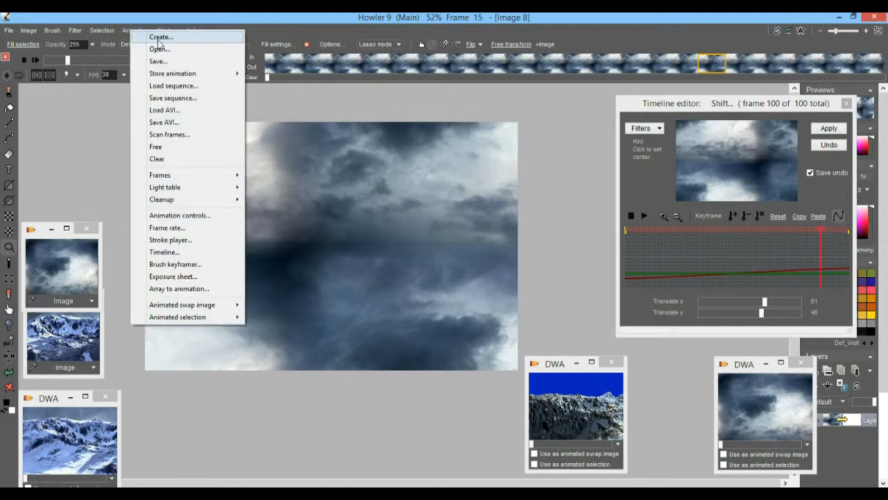
mouse_move(182, 76)
click(290, 85)
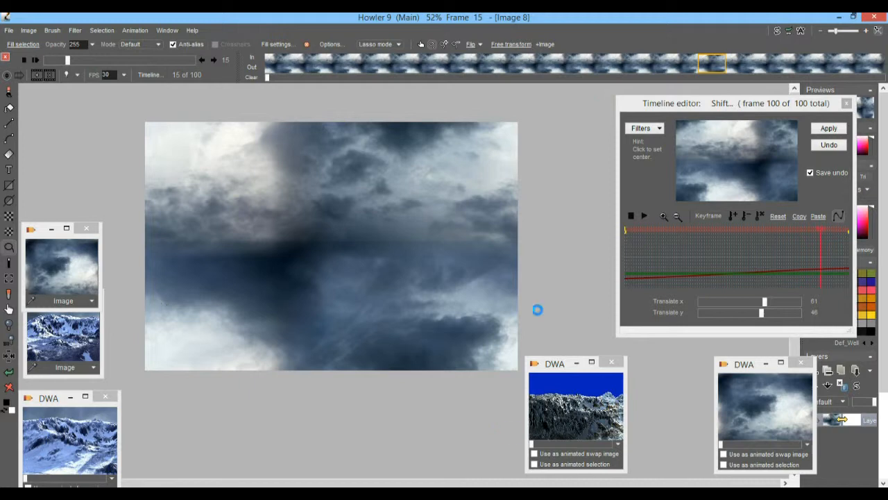
drag(43, 403, 422, 364)
drag(555, 365, 313, 368)
Restore the stored terrain animation as the current animation, confirm the replacement, and show its frame at 77% zoom
click(317, 389)
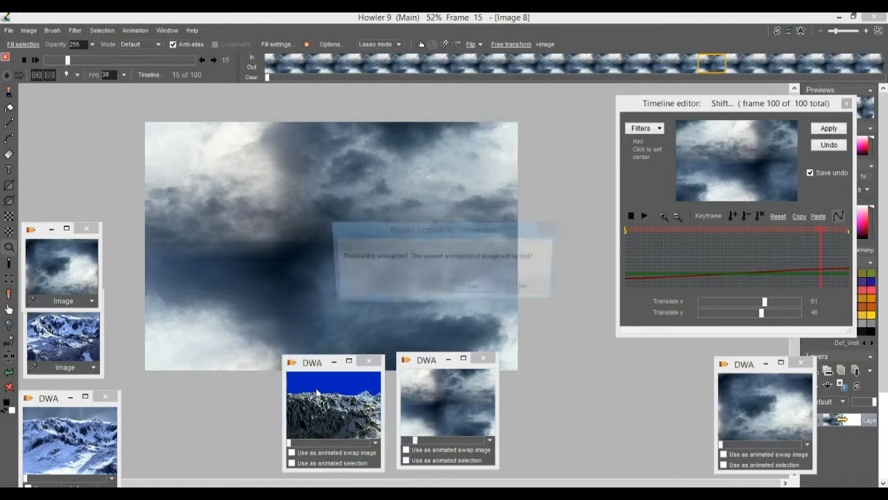
click(473, 289)
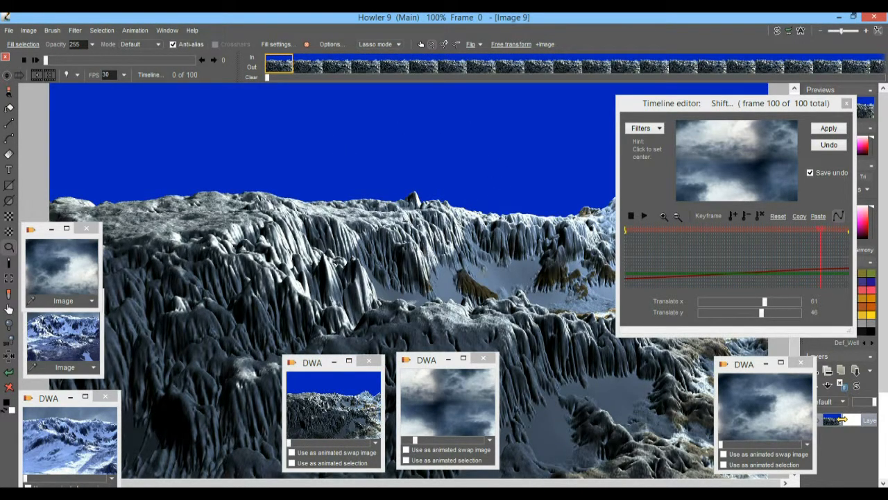
scroll(529, 260, down, 5)
scroll(530, 257, up, 4)
drag(504, 245, 408, 229)
Scrub the terrain animation, close the Timeline editor, and move to frame 25
drag(661, 255, 794, 272)
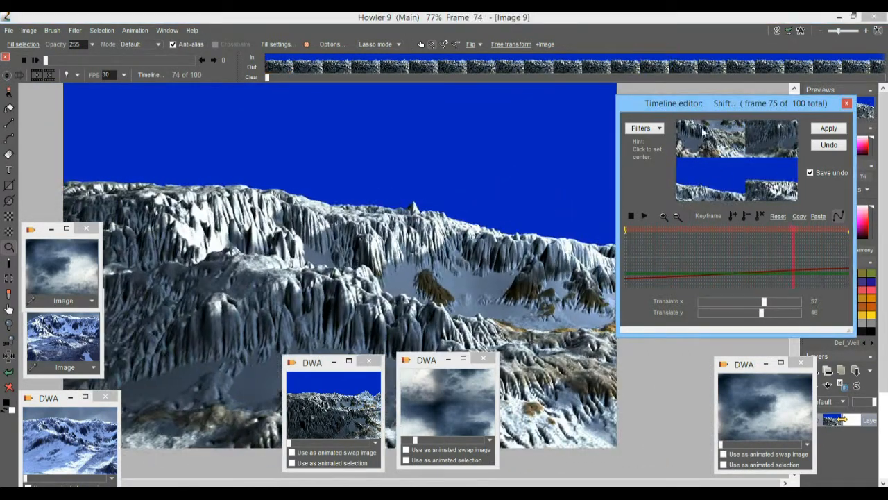
click(847, 104)
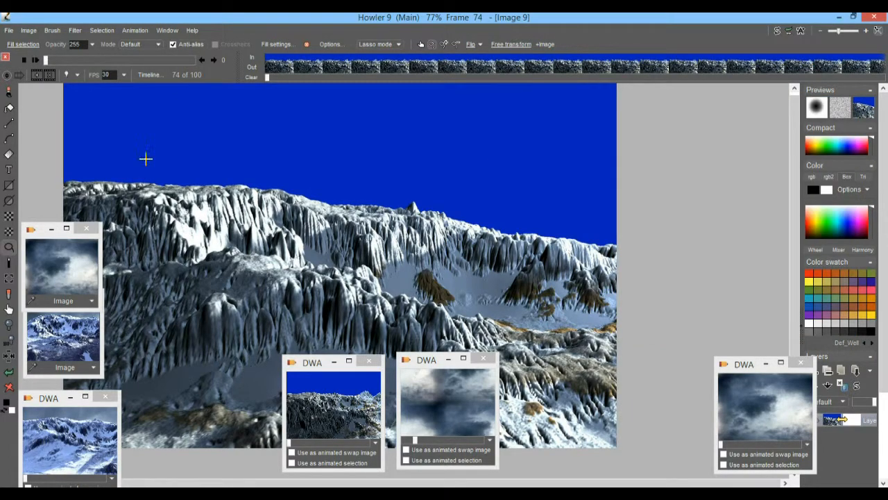
drag(49, 62, 87, 78)
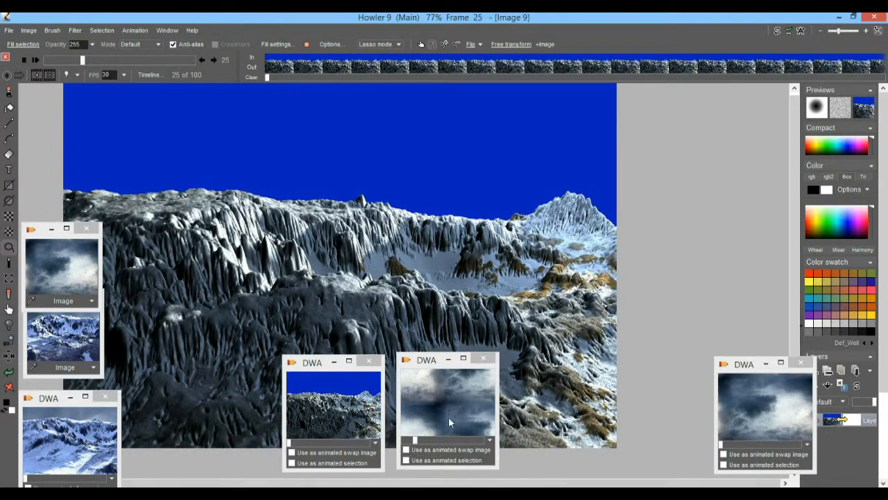
Rewind the stored shifted sky, set it as the animated swap image, and enlarge its window beside the terrain
drag(416, 440, 403, 454)
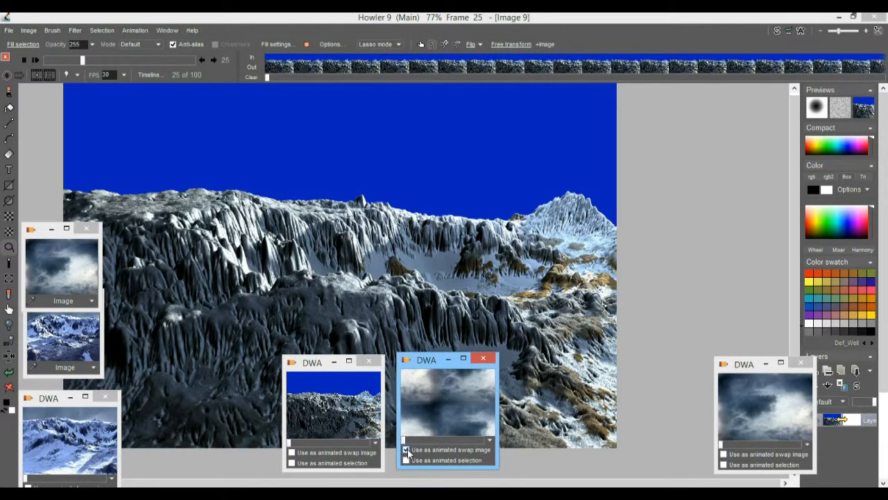
drag(423, 363, 646, 119)
drag(721, 224, 809, 270)
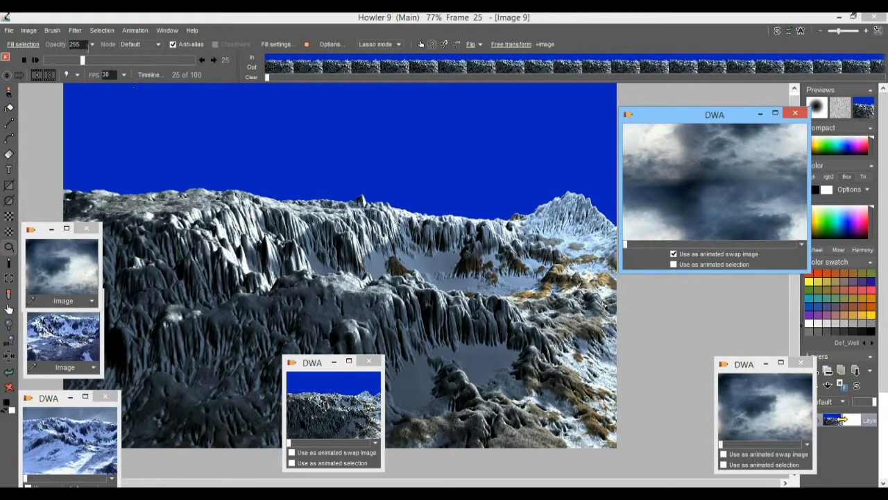
click(75, 30)
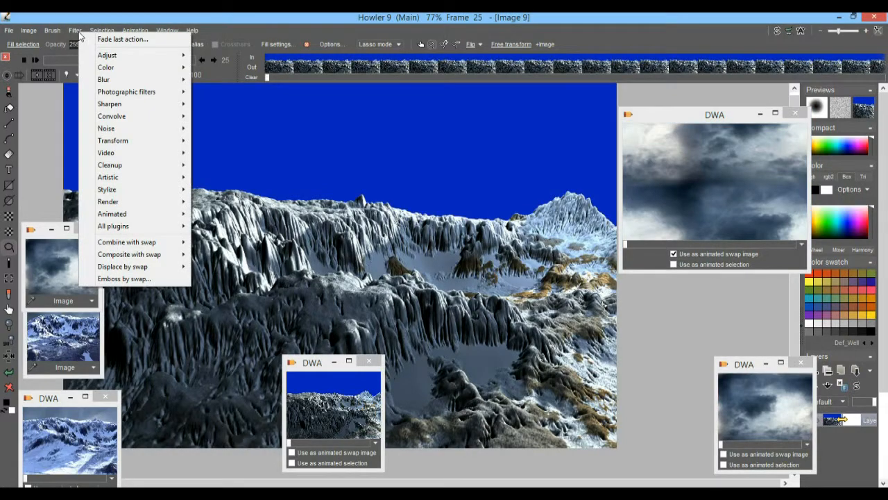
mouse_move(159, 255)
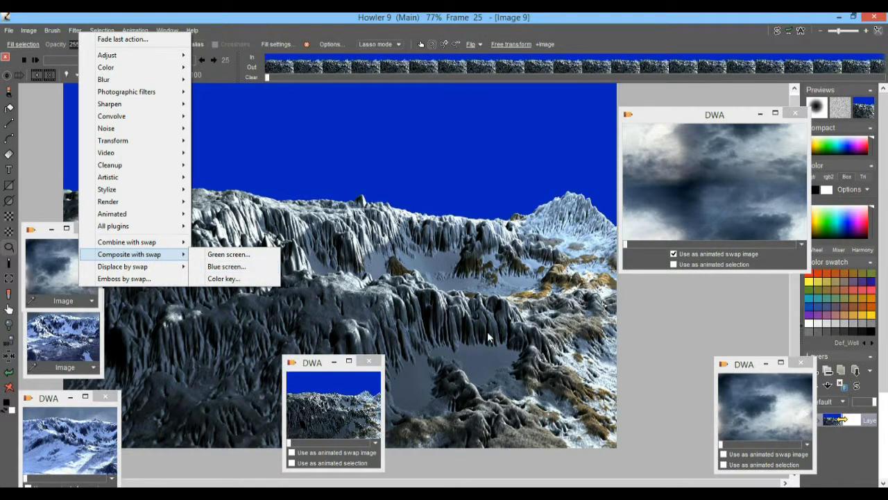
click(233, 268)
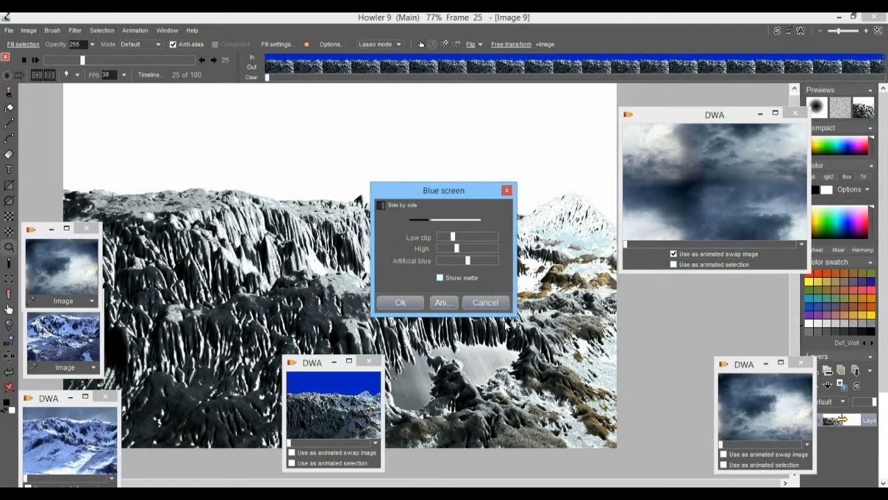
click(486, 302)
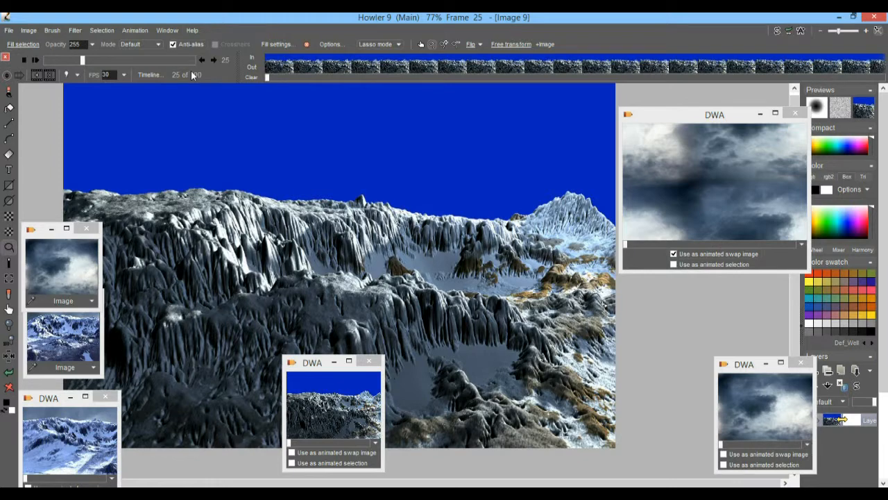
Open the Timeline editor beside the terrain image and check that the shifted sky is used as the animated swap image
click(149, 75)
drag(186, 95, 685, 213)
drag(718, 376, 704, 361)
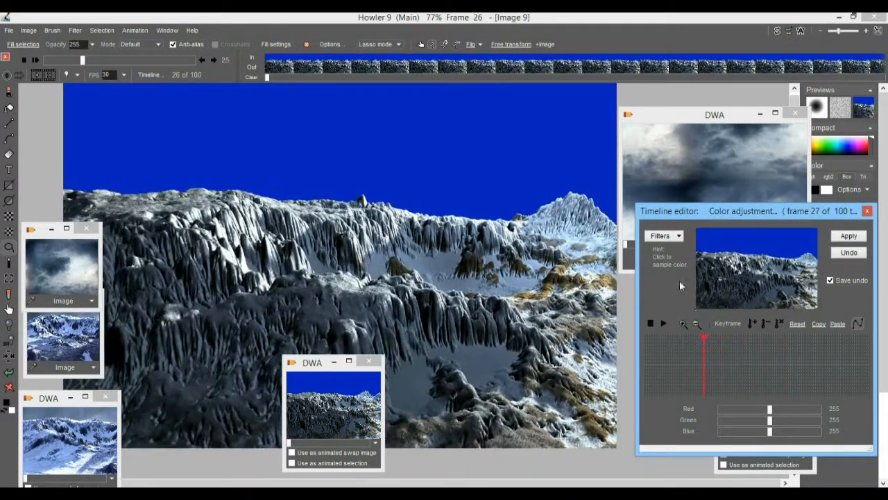
click(664, 235)
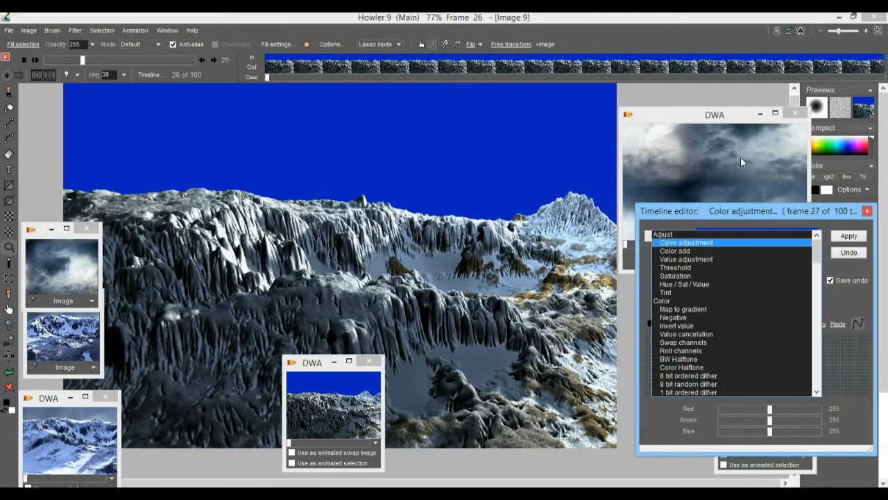
click(712, 119)
click(706, 255)
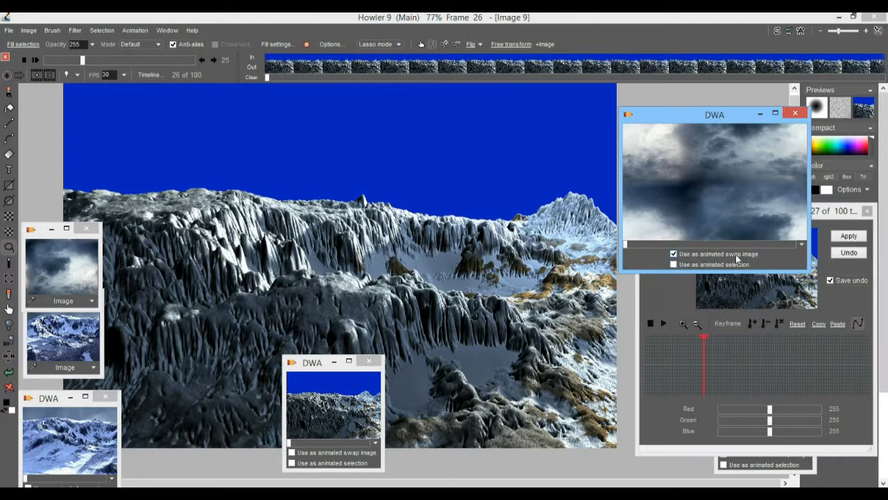
drag(736, 349, 718, 360)
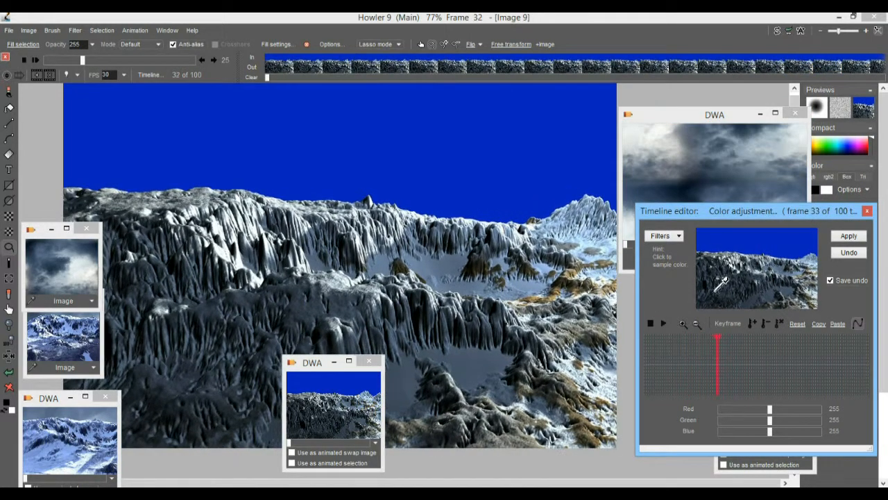
Switch the Timeline editor to the Bluescreen filter under Composite with swap and scrub the frames to check the sky composite
click(664, 237)
drag(817, 250, 819, 377)
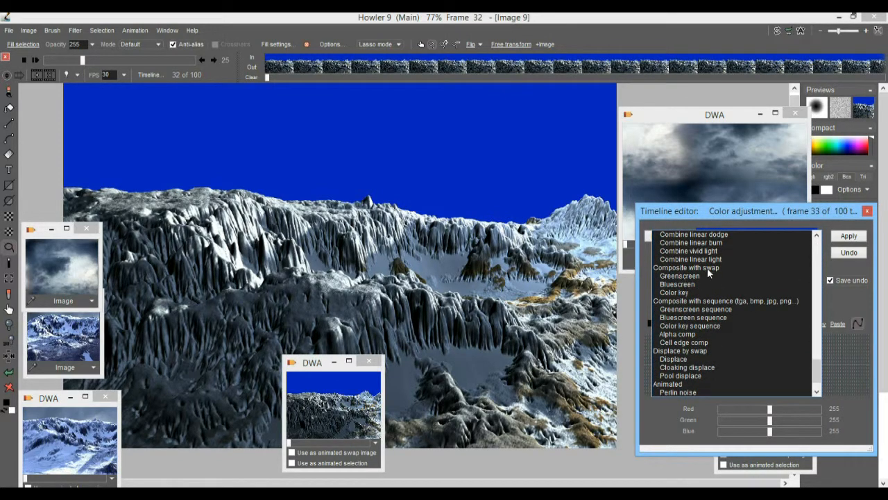
click(677, 284)
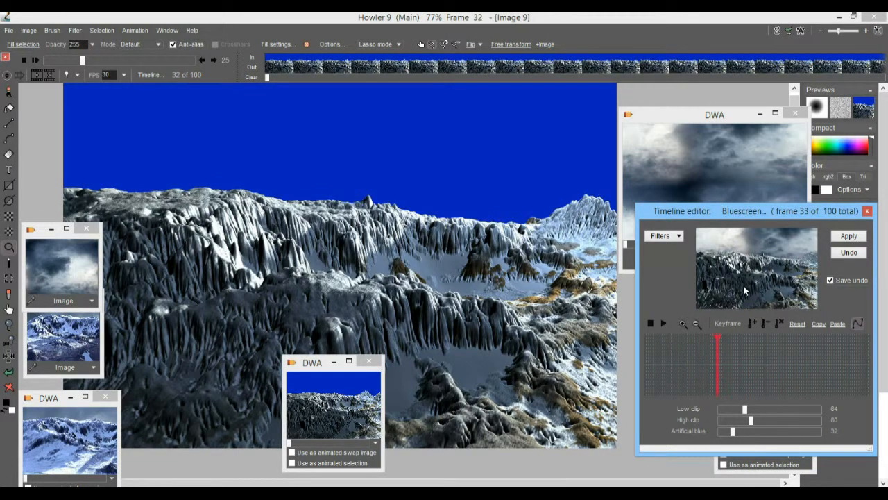
drag(712, 345, 746, 355)
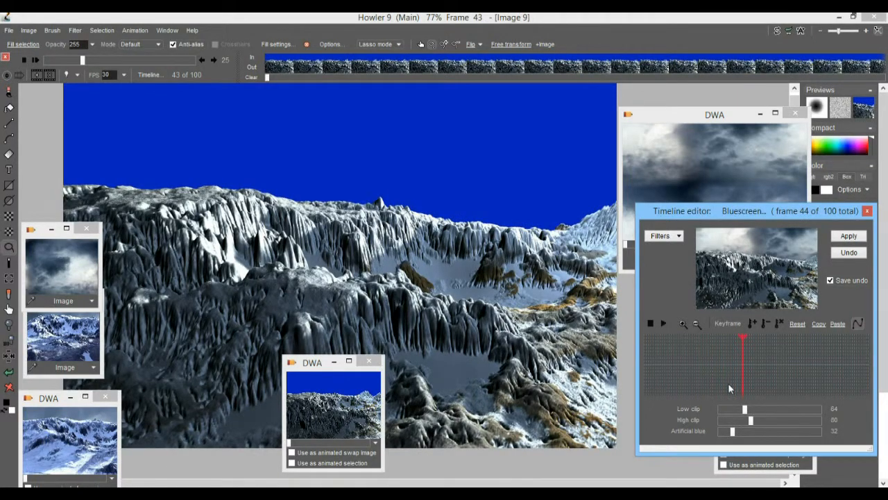
drag(712, 375, 804, 374)
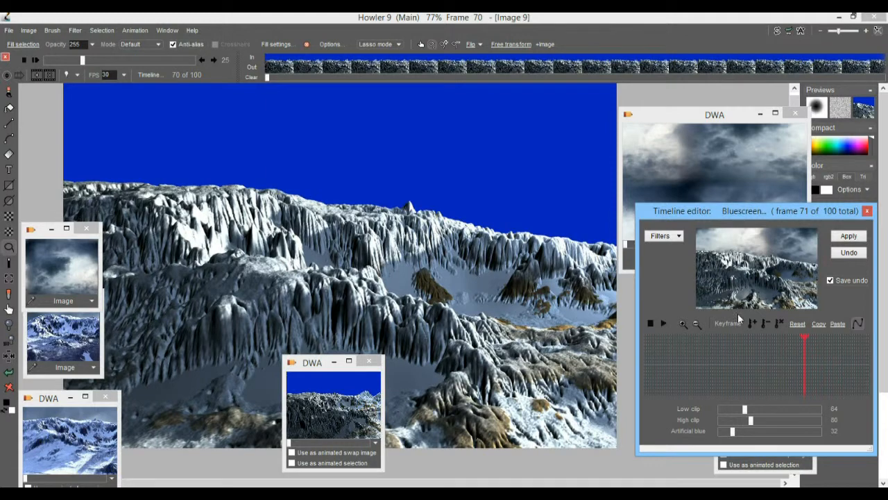
Set the Bluescreen filter's Low clip to 36, High clip to 202 and Artificial blue to 25 at frame 71
drag(762, 418, 706, 409)
drag(779, 419, 799, 428)
drag(720, 411, 730, 431)
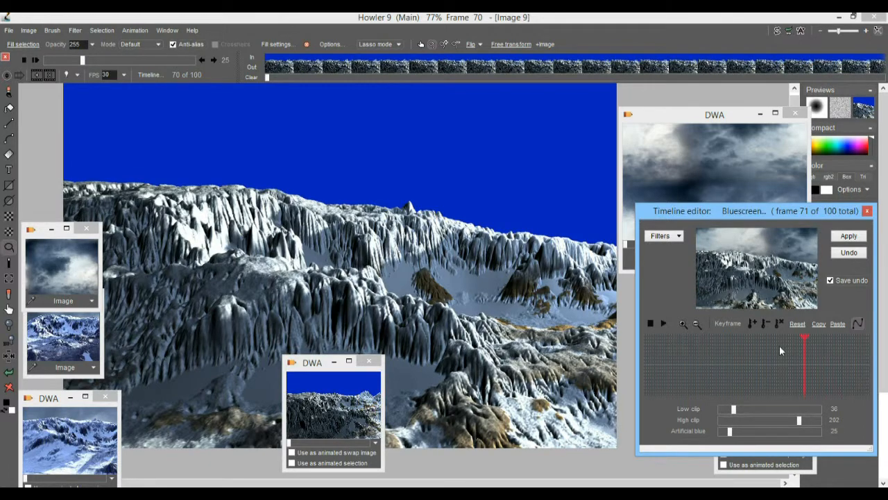
Set the Bluescreen filter's High clip to 99, scrub the frames to check the key, and apply it to all frames
drag(799, 421, 759, 424)
drag(699, 377, 772, 375)
click(853, 237)
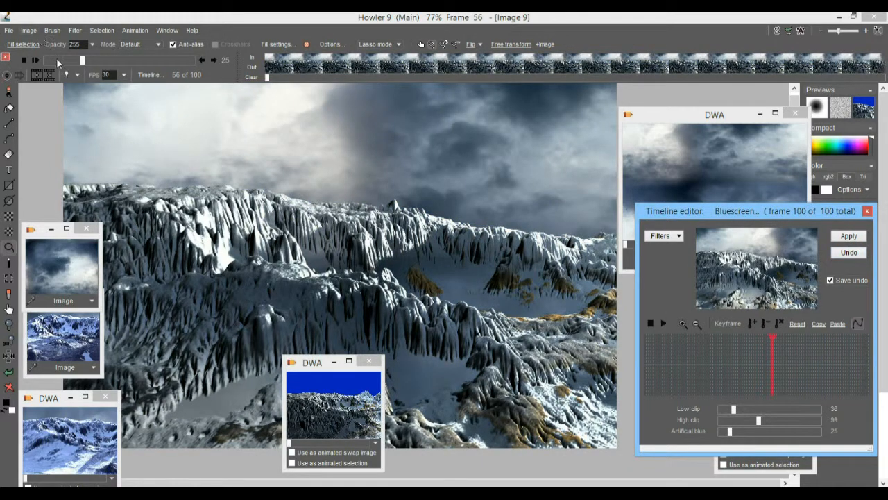
Play and scrub the Bluescreen composite to inspect it, and undo the applied filter
click(39, 61)
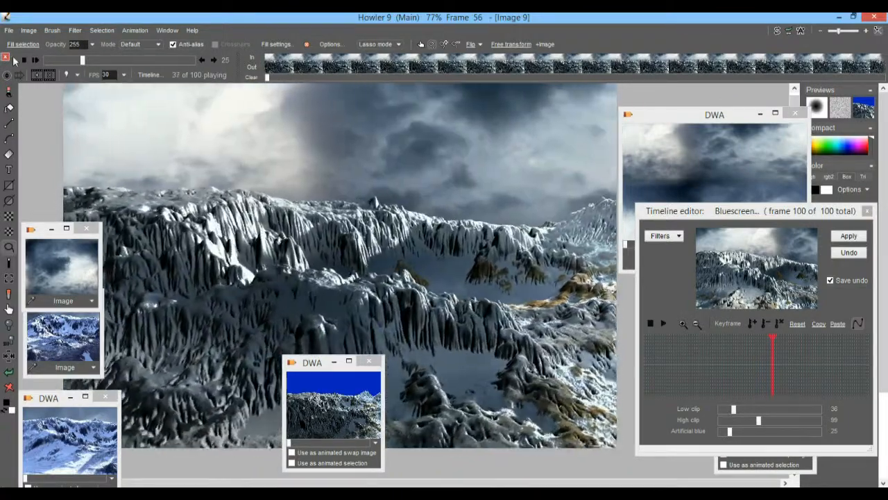
drag(83, 60, 67, 61)
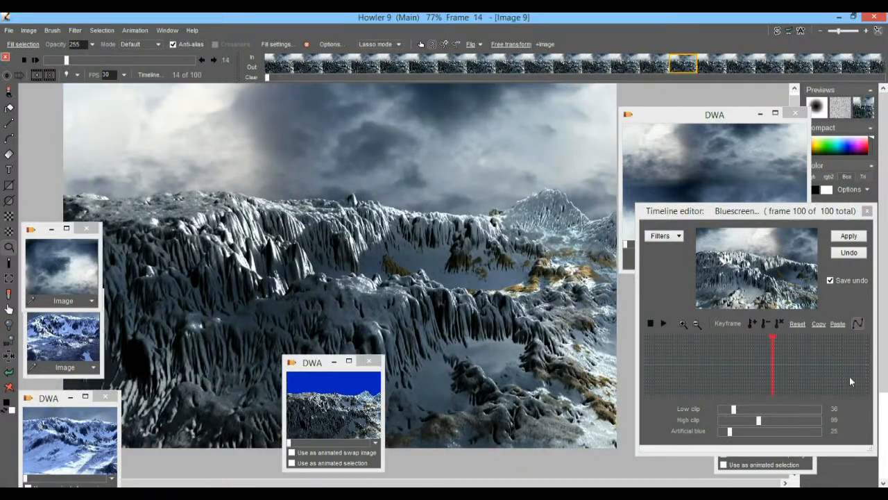
click(849, 236)
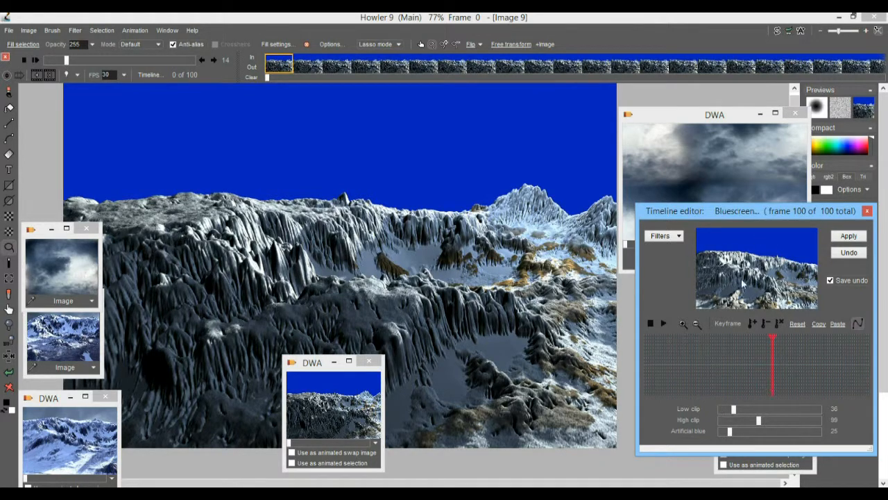
Switch the Timeline editor to the Color key filter and sample the blue sky as the key color
click(665, 237)
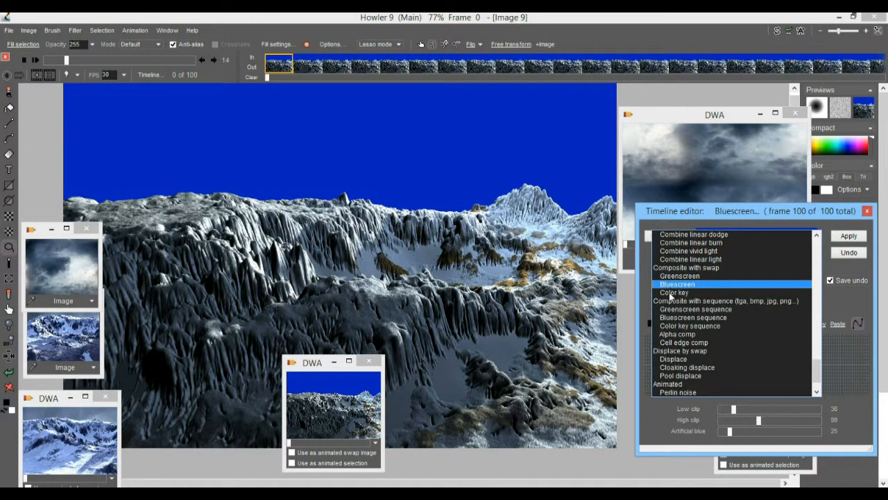
click(671, 293)
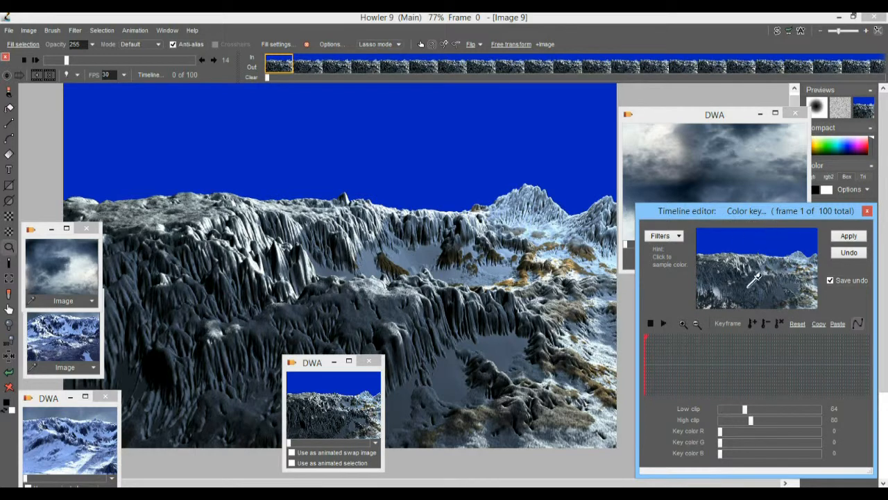
click(752, 235)
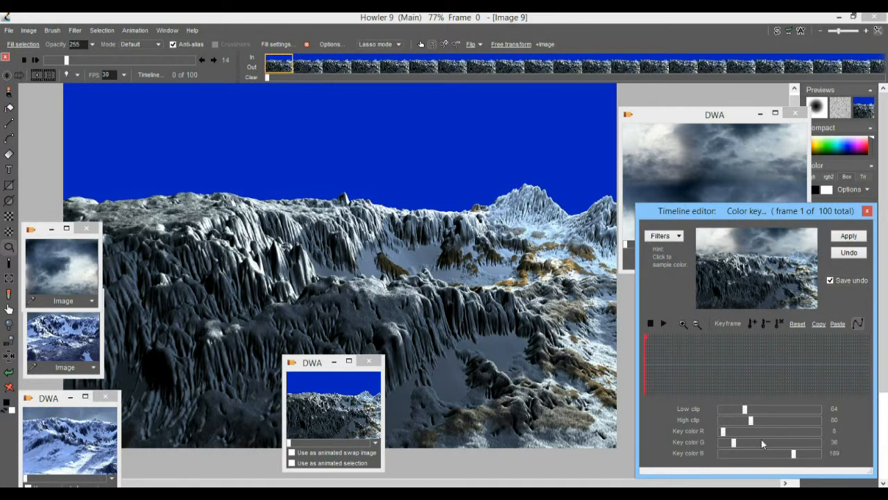
Set the Color key filter's Low clip to 198, High clip to 100 and key color to R 0, G 0, B 158
mouse_move(792, 452)
mouse_down()
mouse_move(734, 452)
mouse_move(825, 454)
mouse_move(766, 454)
mouse_move(825, 454)
mouse_move(767, 457)
mouse_move(782, 465)
mouse_move(786, 456)
mouse_up()
drag(736, 443, 709, 435)
drag(746, 411, 743, 411)
mouse_move(729, 443)
mouse_down()
mouse_move(712, 441)
mouse_move(745, 443)
mouse_move(713, 440)
mouse_up()
mouse_move(780, 452)
mouse_down()
mouse_move(797, 452)
mouse_move(782, 454)
mouse_up()
drag(755, 410, 810, 411)
drag(740, 419, 760, 419)
Check the keyed sky at several frames and apply the Color key filter to the whole animation
drag(676, 363, 831, 373)
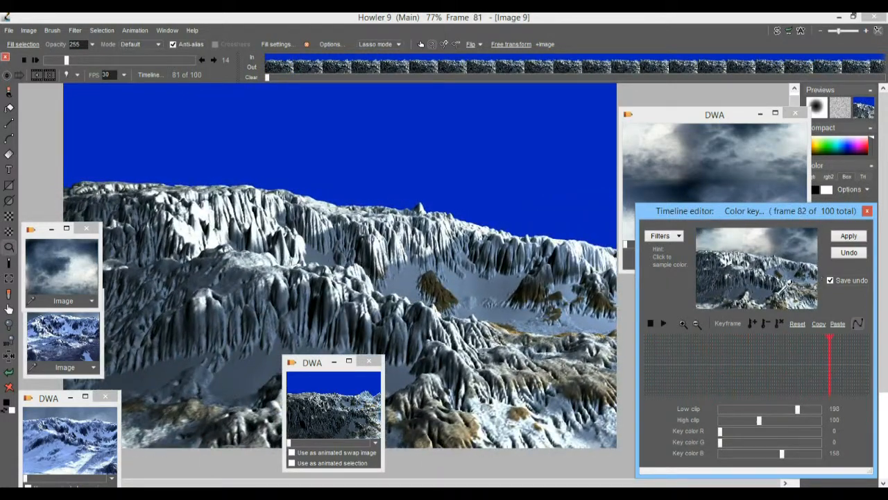
mouse_move(697, 365)
mouse_down()
mouse_move(819, 361)
mouse_move(646, 364)
mouse_move(720, 363)
mouse_up()
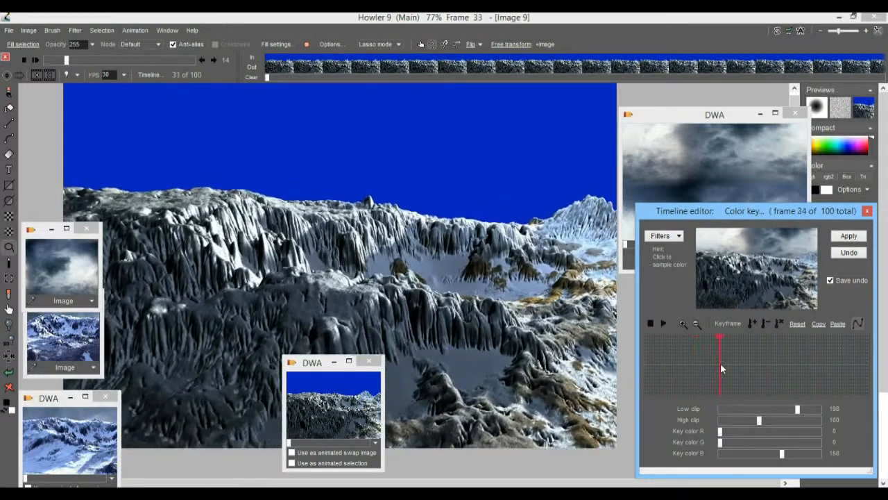
click(850, 237)
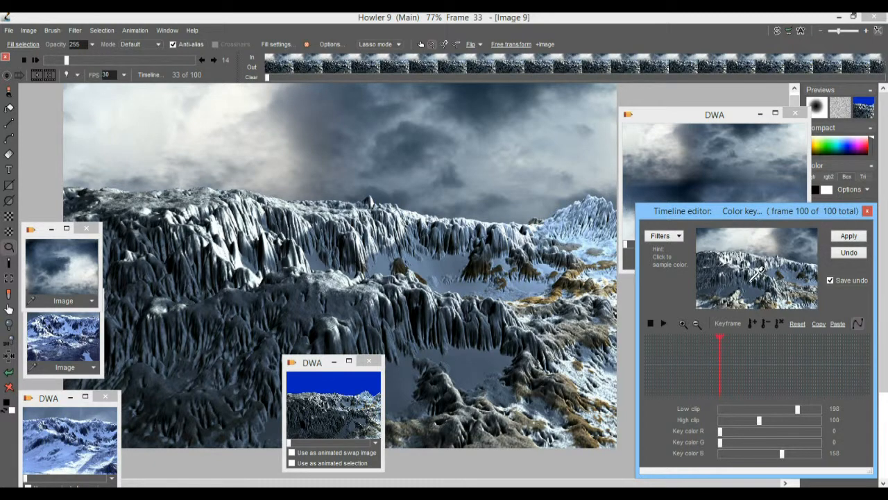
Scrub through the composited animation from start to end to inspect the sky edges, and rewind it to frame 0
drag(706, 359, 761, 361)
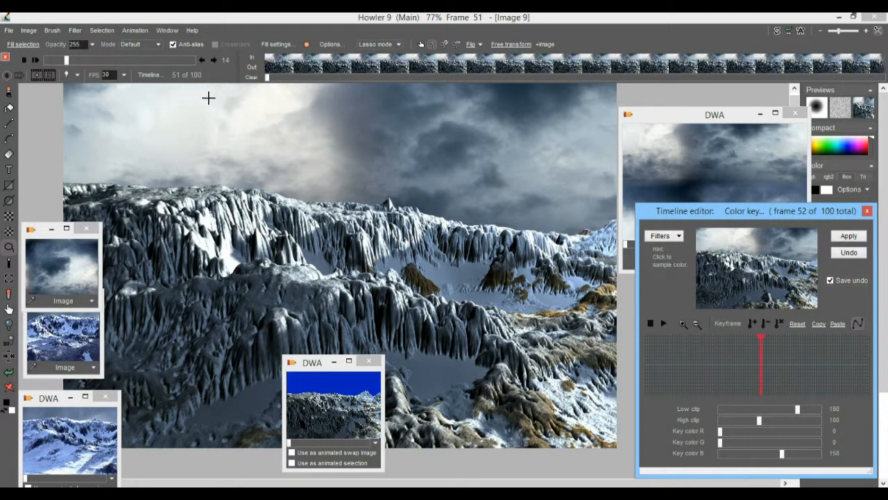
drag(81, 60, 199, 81)
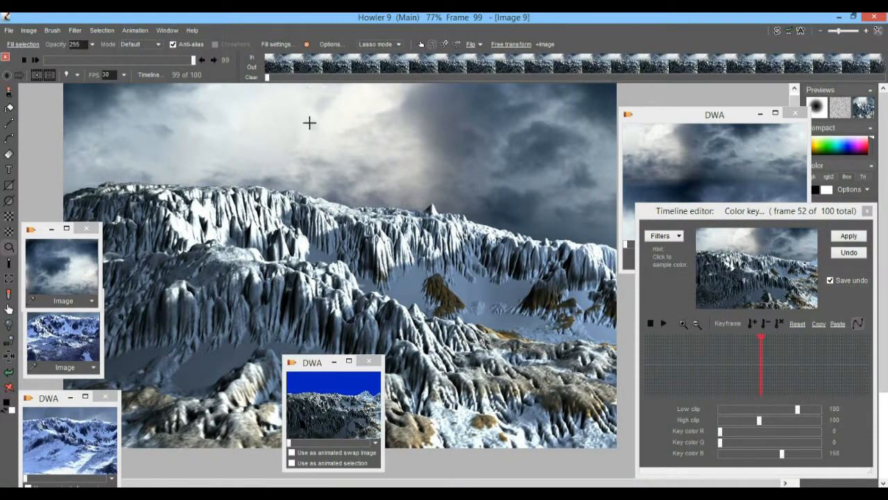
drag(192, 78, 20, 62)
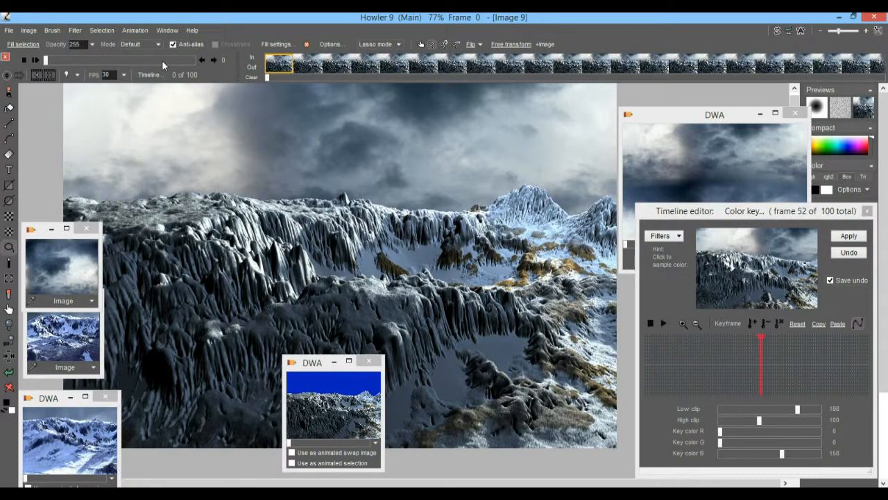
drag(56, 59, 17, 82)
drag(72, 59, 16, 61)
Switch the Timeline editor to the animated Lens flare filter
click(669, 239)
click(671, 240)
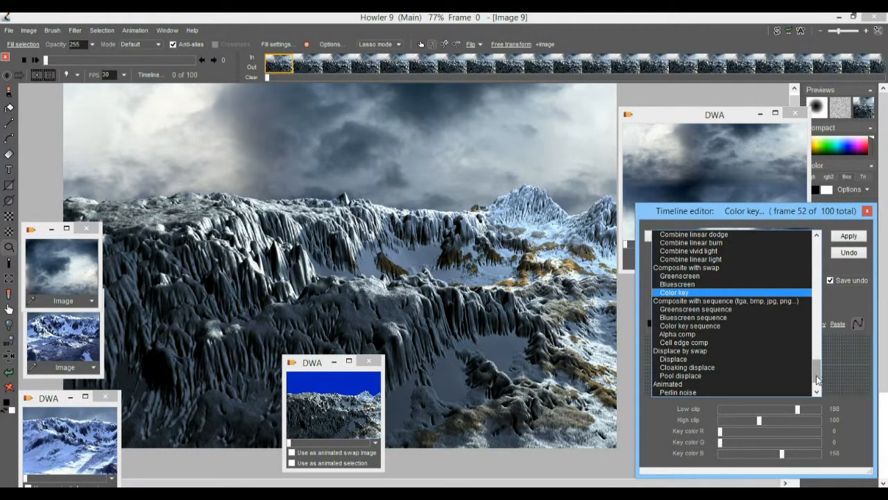
drag(817, 378, 817, 389)
click(671, 392)
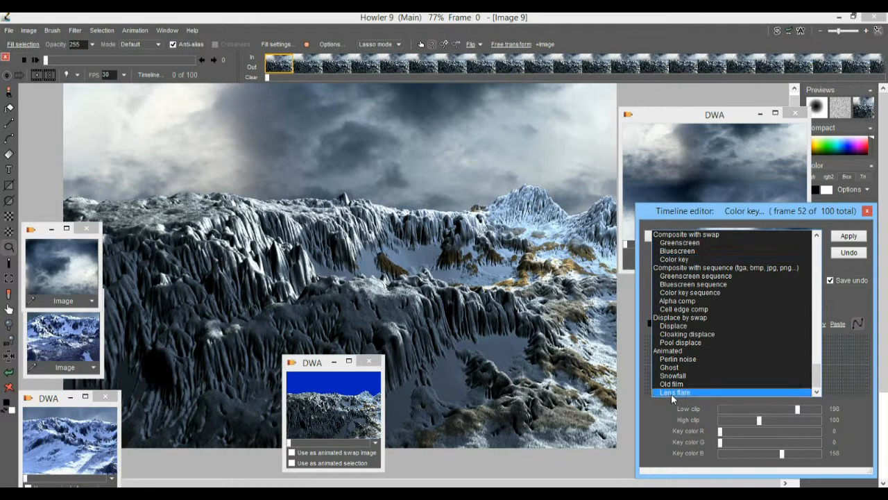
Store a copy of the composited terrain and sky animation
click(136, 31)
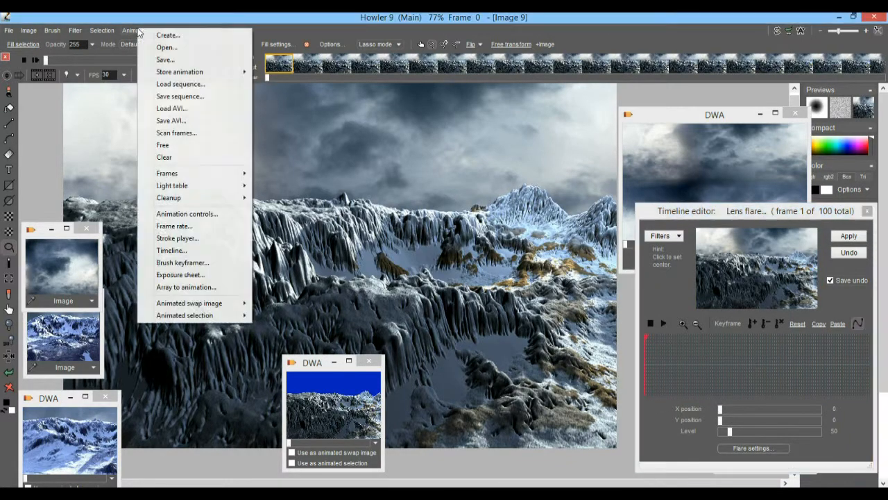
mouse_move(209, 72)
click(281, 84)
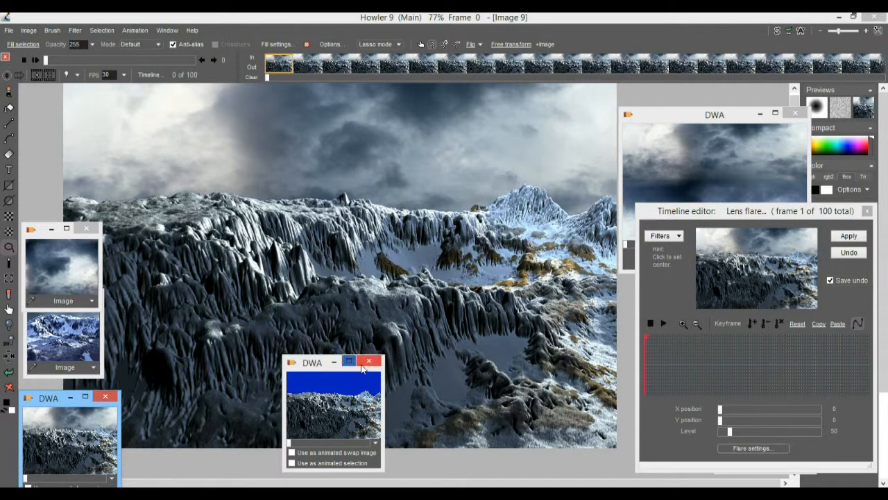
Minimize the stored composite, the blue-sky terrain and both stored sky animation windows to clear the workspace
click(334, 362)
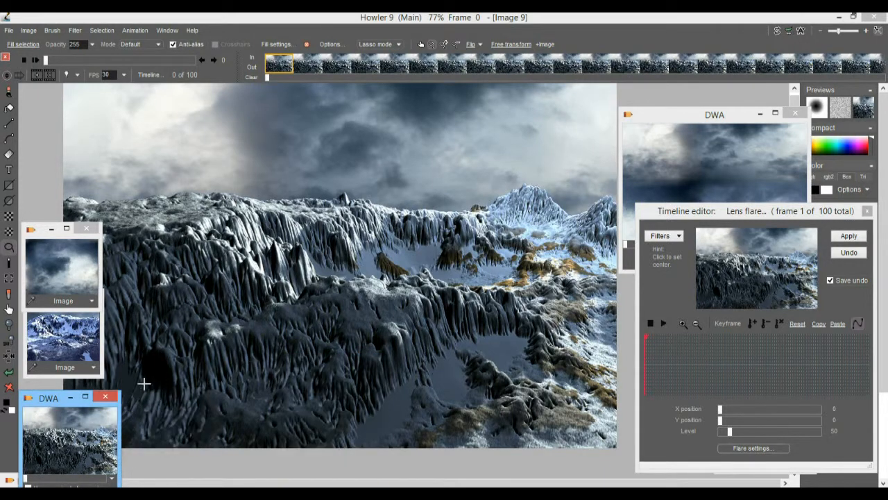
click(70, 399)
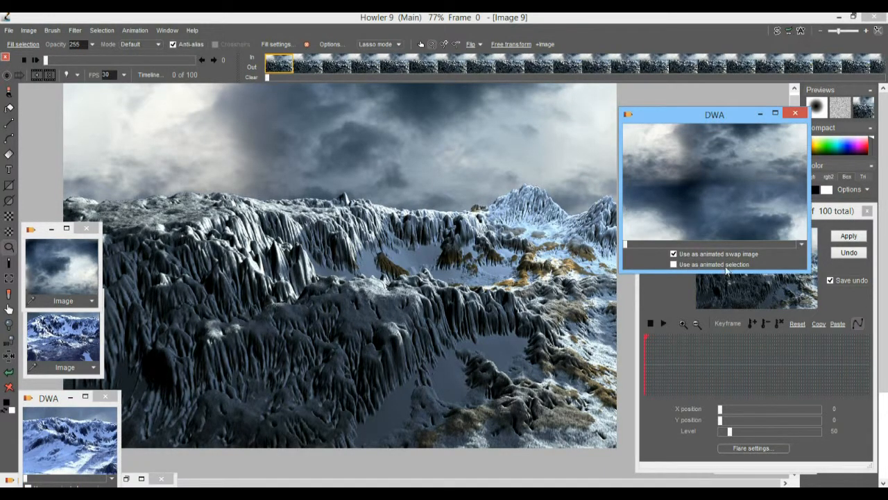
click(759, 113)
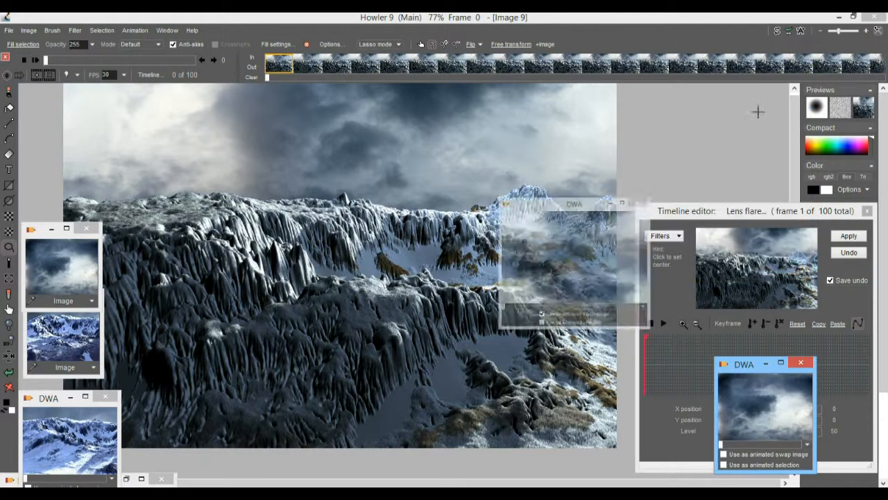
click(763, 363)
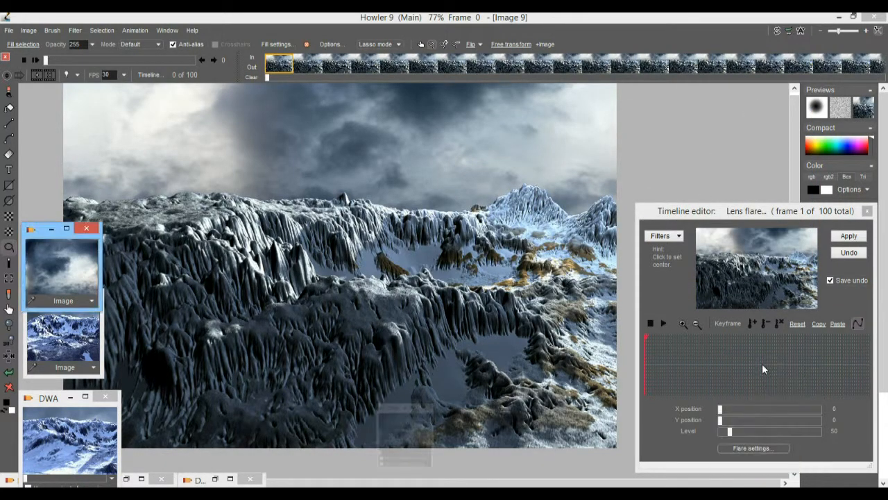
Open the flare settings, choose the orange rainbow-halo preset, center the flare at X 84, Y 13, and set its Level to 80
click(746, 447)
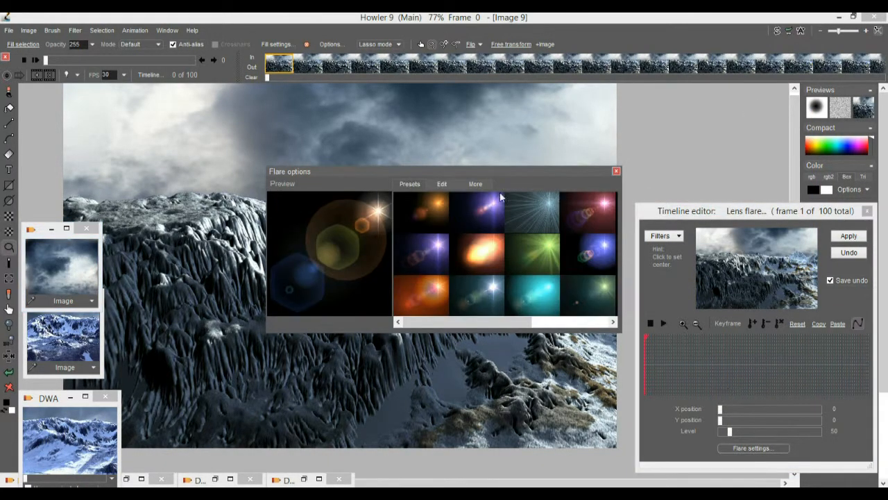
drag(498, 176, 542, 311)
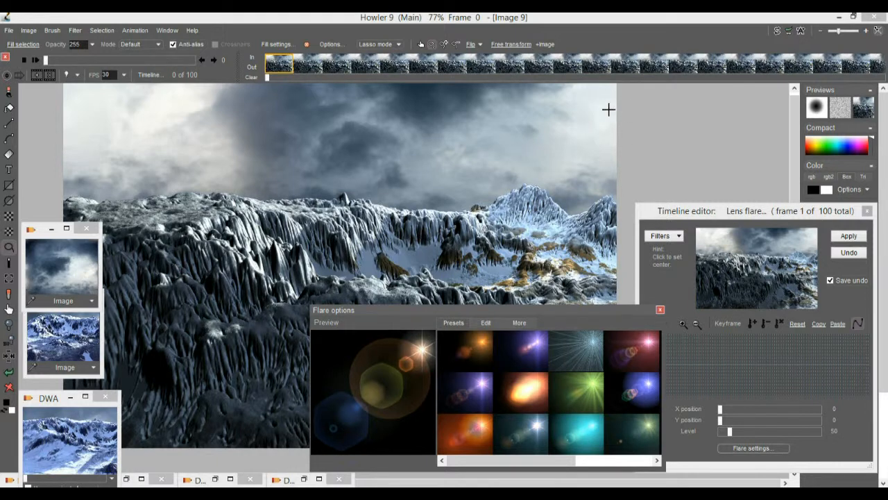
click(466, 431)
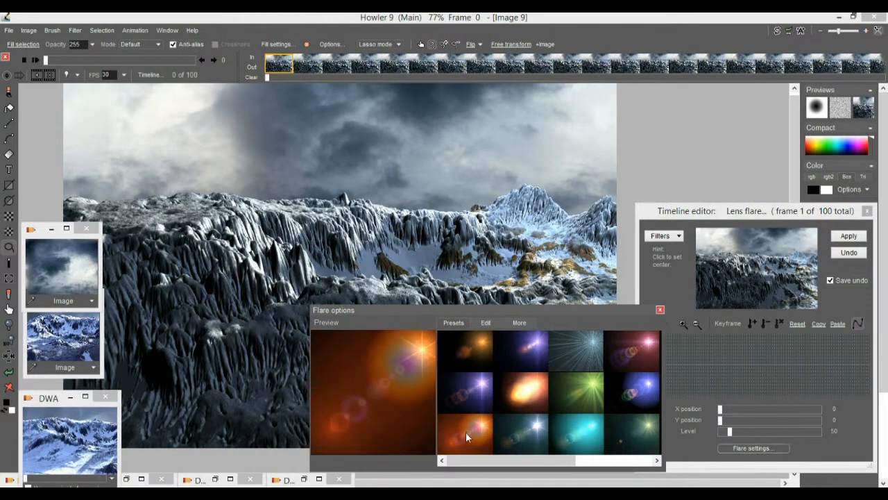
mouse_move(798, 252)
mouse_down()
mouse_move(809, 235)
mouse_move(801, 243)
mouse_up()
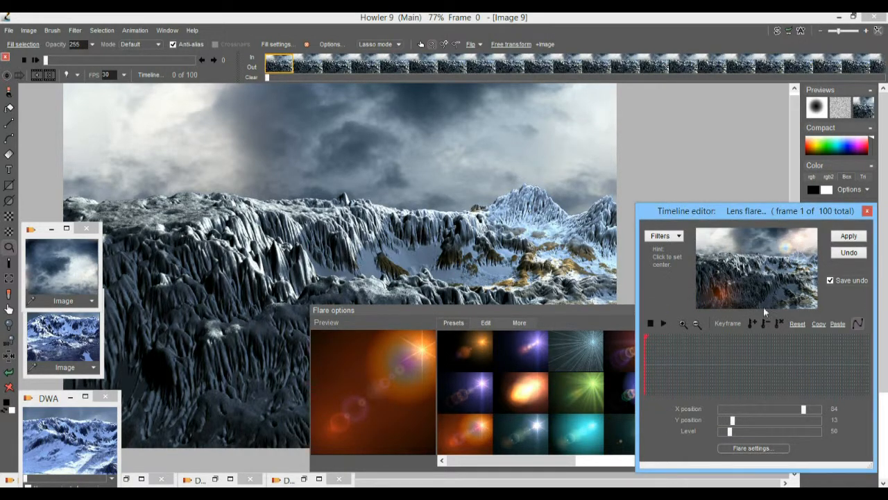
drag(729, 431, 736, 432)
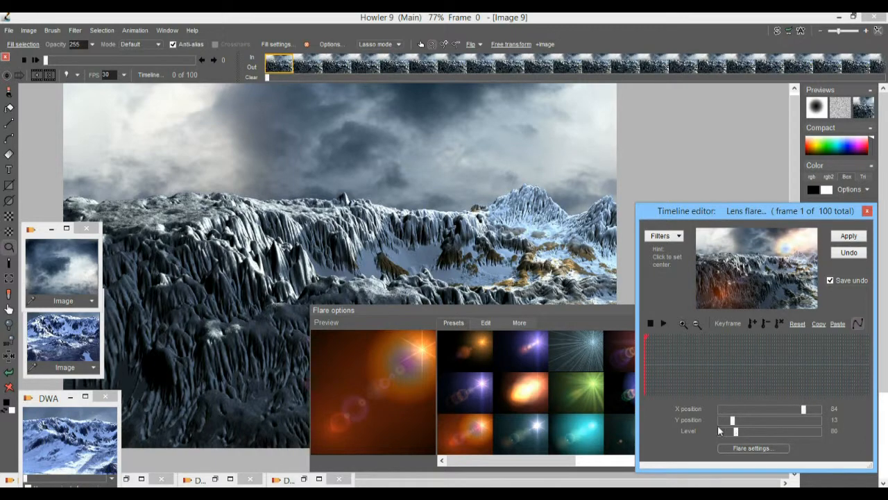
Try the fiery streak flare preset and replace it with the dark orange star preset further along the list, checking it at frame 3
click(538, 393)
drag(730, 390, 605, 378)
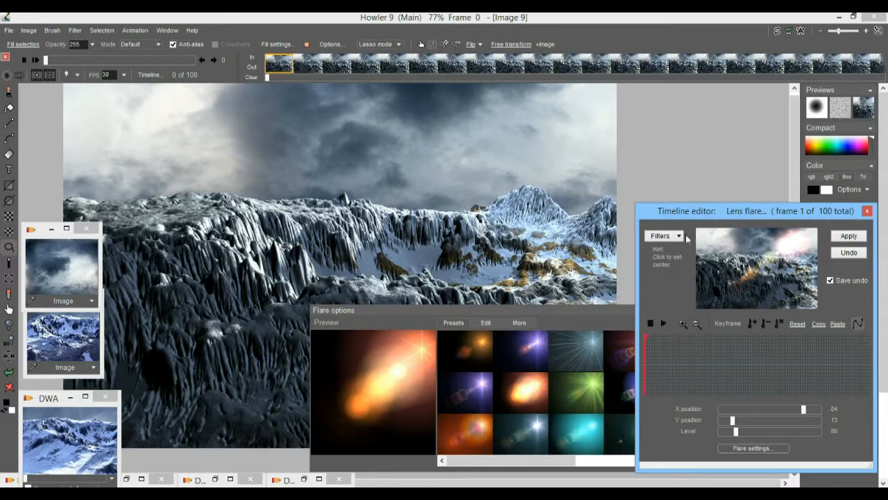
drag(708, 211, 709, 195)
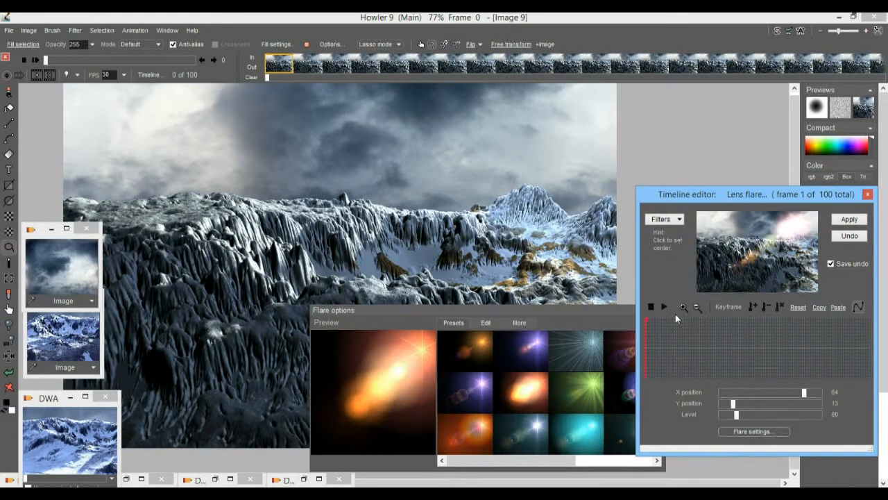
drag(517, 463, 589, 455)
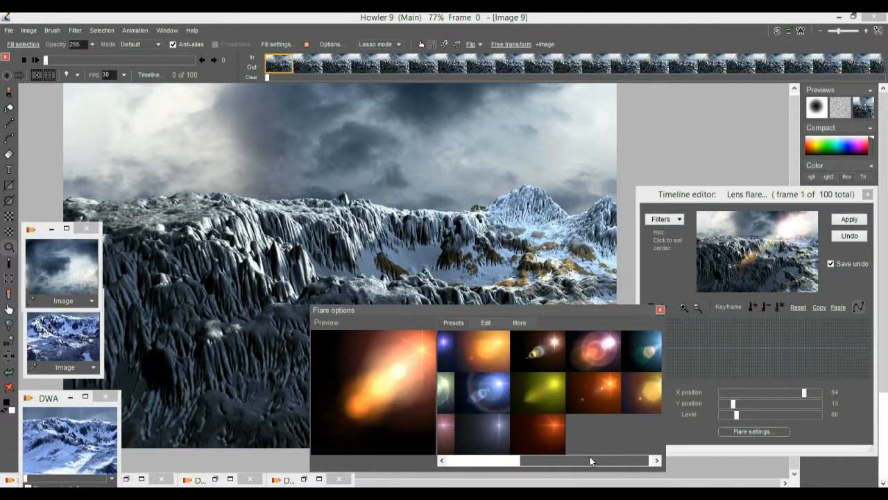
click(565, 398)
drag(706, 346, 628, 354)
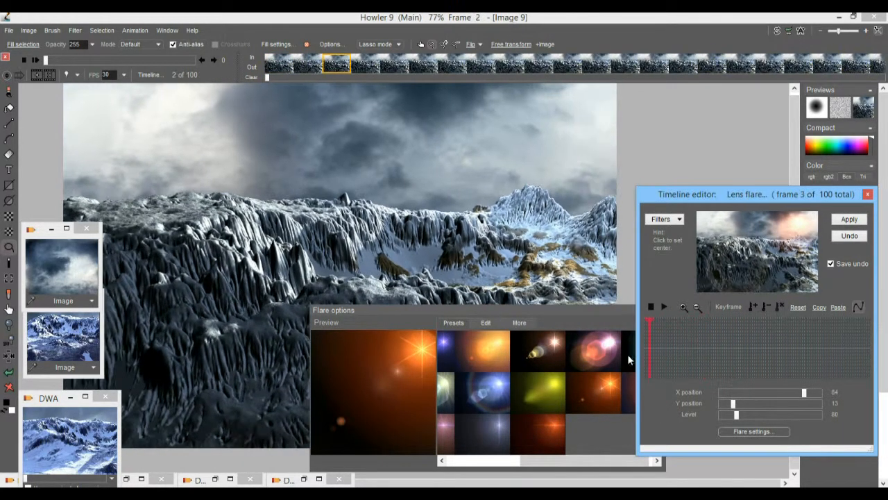
Set the flare's Level to 83, move its center to X 89, Y 8, and keyframe it at frame 3
drag(736, 415, 739, 415)
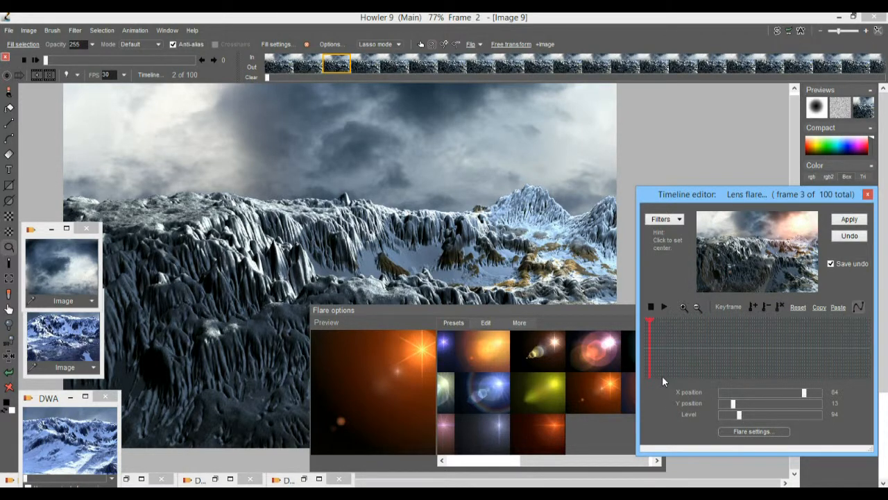
drag(740, 420, 738, 419)
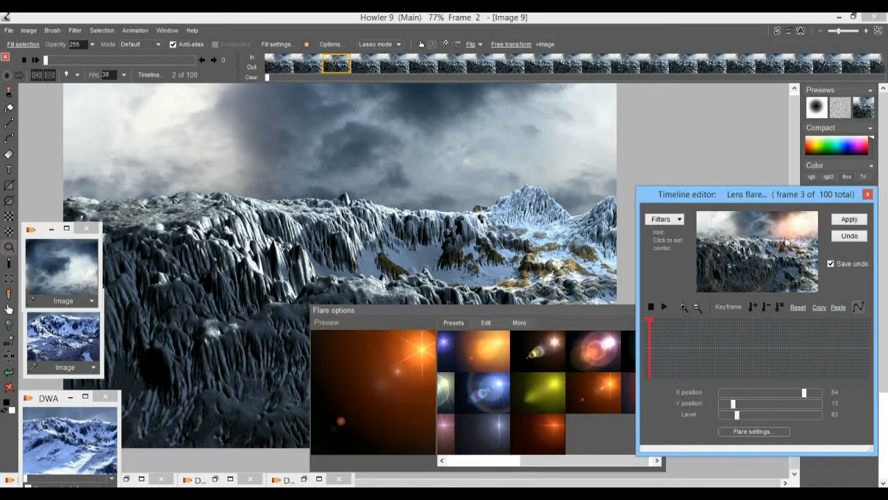
drag(803, 231, 805, 221)
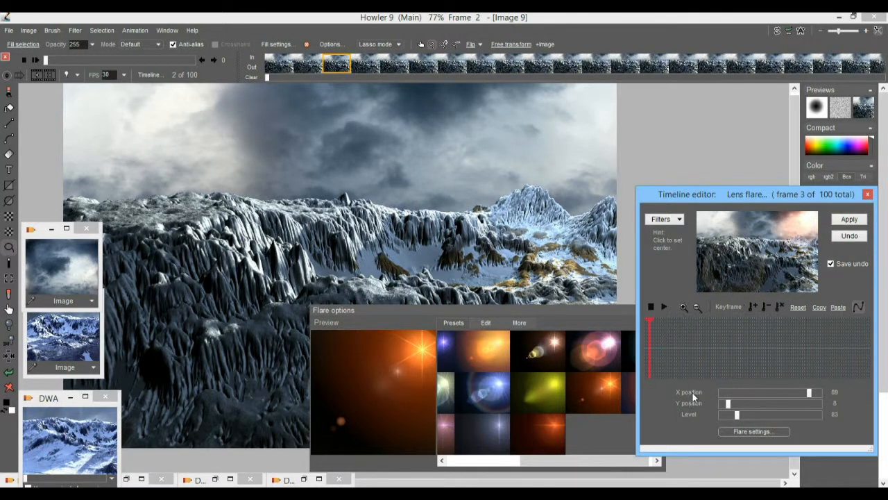
Add a lens flare keyframe at frame 37 with the center moved to X 100, Y 7
drag(653, 331, 727, 330)
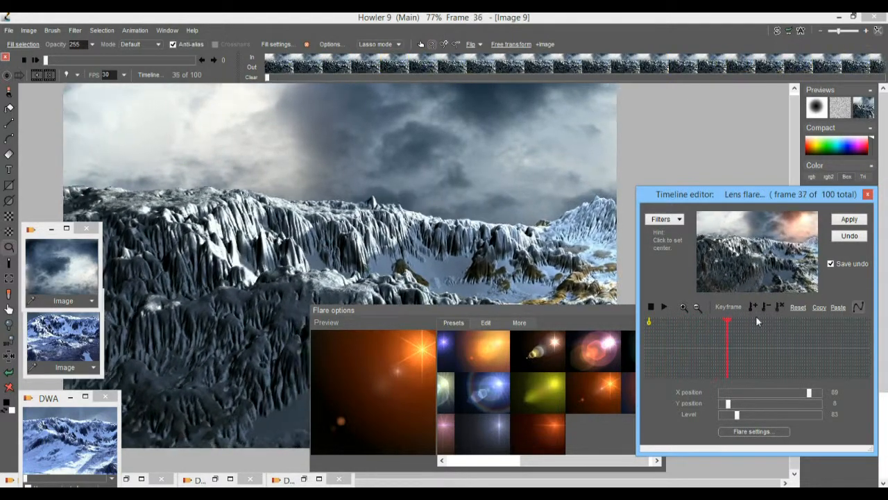
drag(817, 222, 821, 221)
click(754, 306)
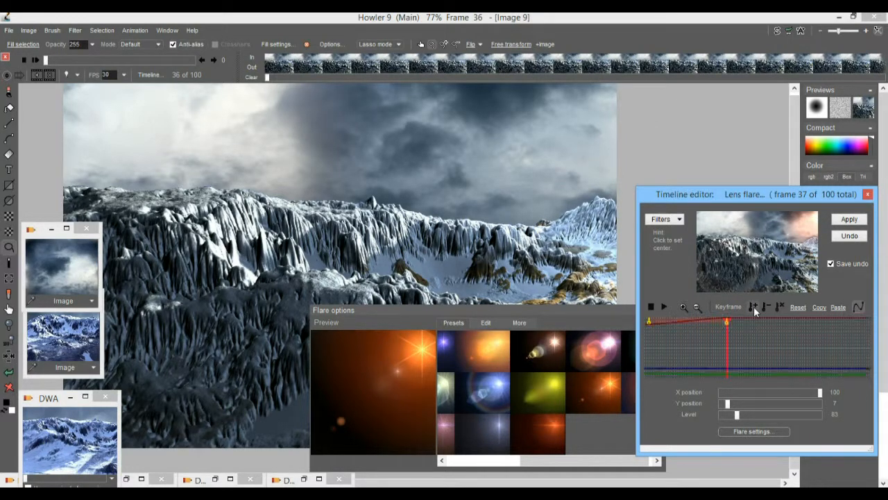
Add a lens flare keyframe at frame 43 with the Level set to 0 and the center moved to X 110, Y 16
drag(735, 320, 742, 322)
drag(736, 418, 711, 414)
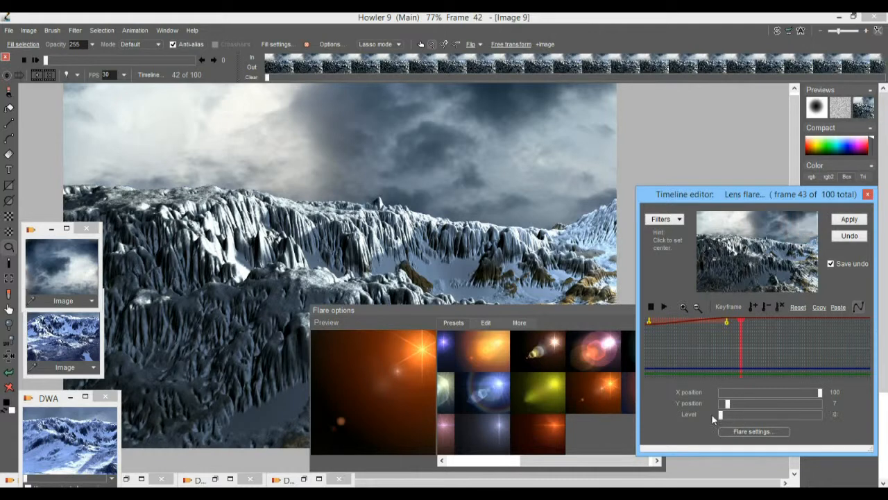
drag(817, 227, 832, 227)
click(754, 307)
Add a closing flare keyframe at frame 100 and apply the effect to the animation, checking it in playback
drag(764, 363, 873, 367)
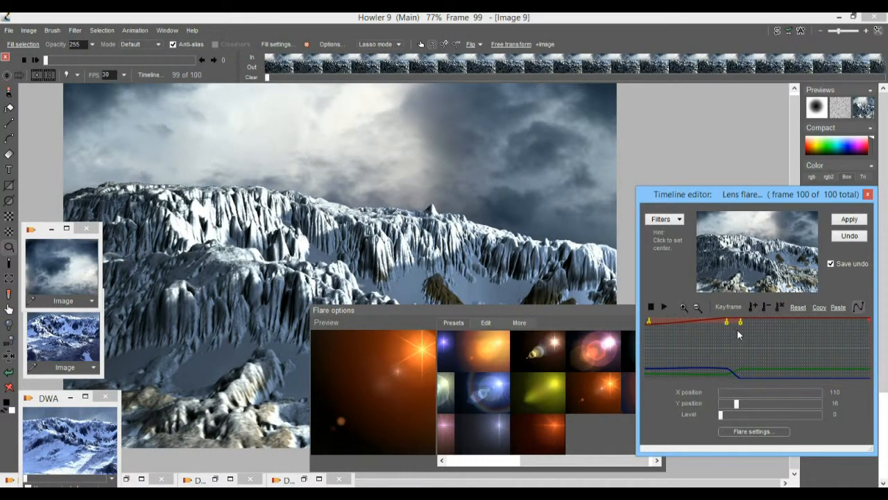
click(754, 307)
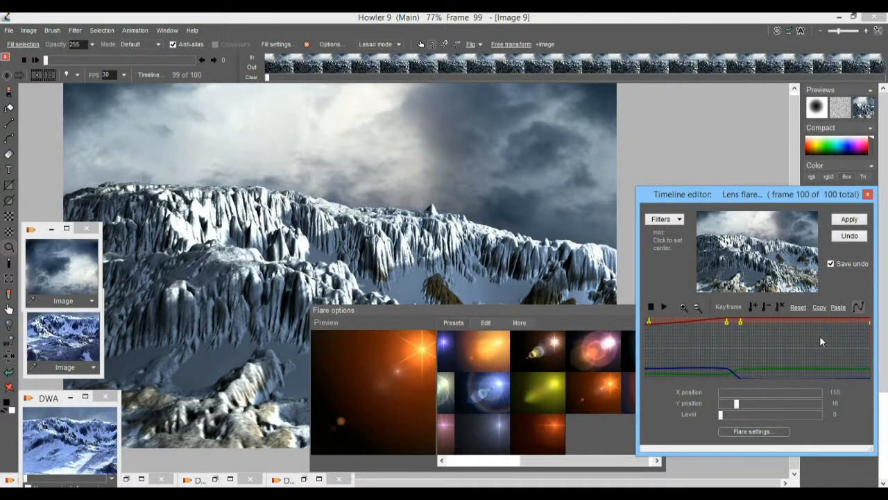
click(847, 220)
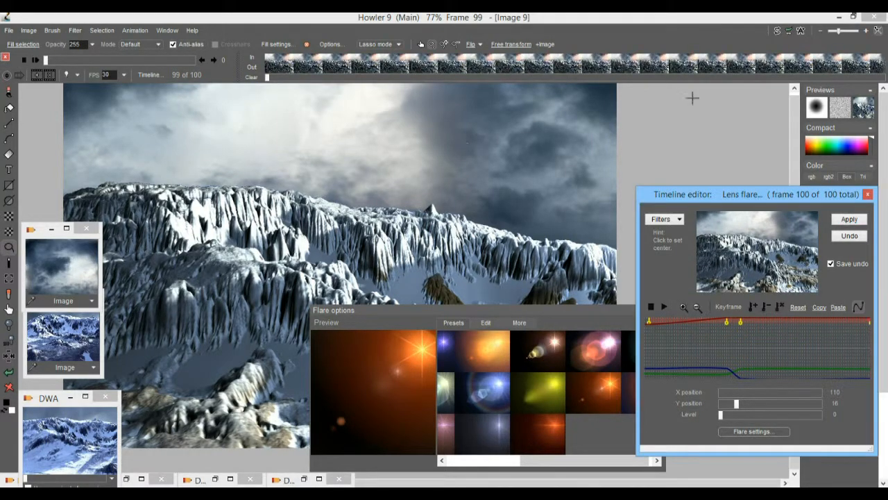
click(33, 61)
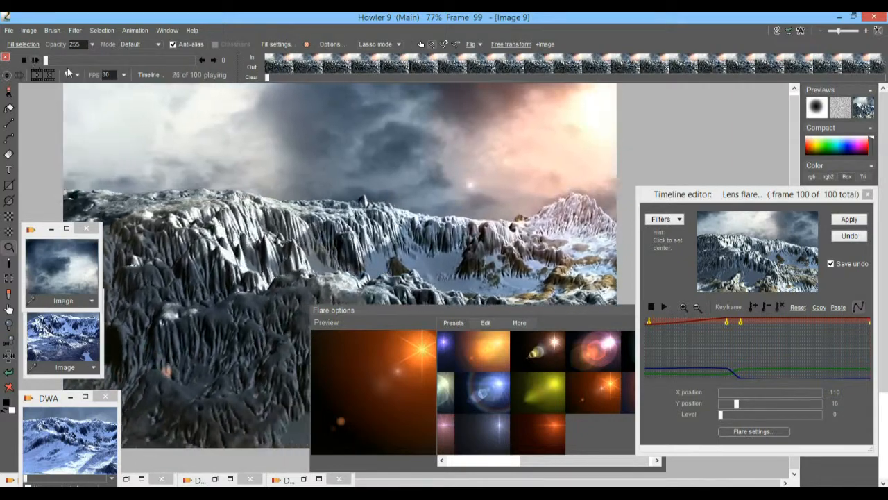
click(41, 60)
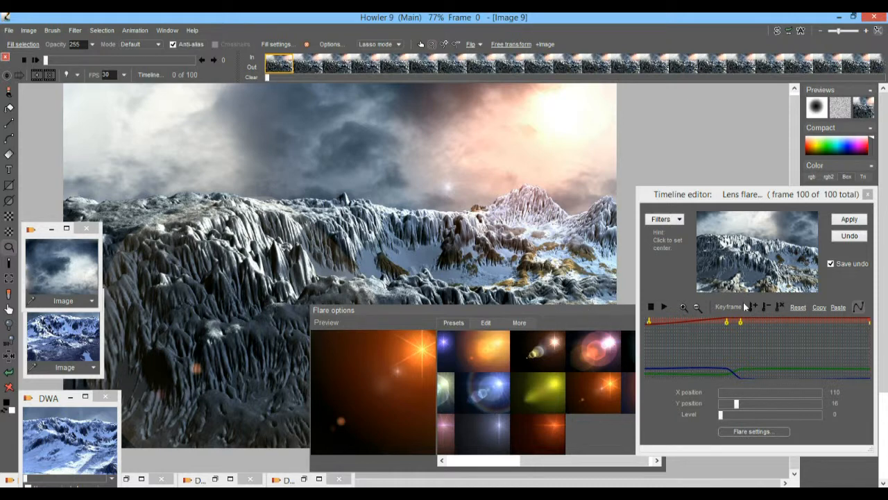
Clear all lens flare keyframes and return the timeline to frame 1
click(778, 304)
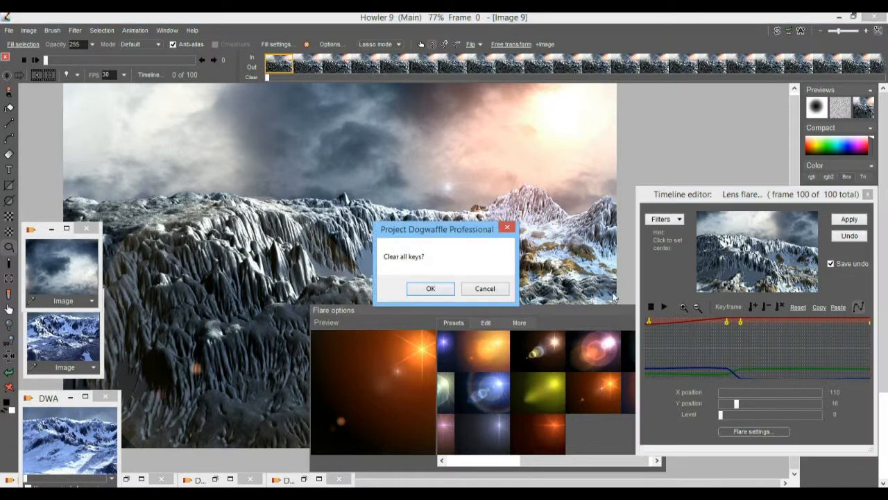
click(425, 290)
drag(659, 342, 642, 344)
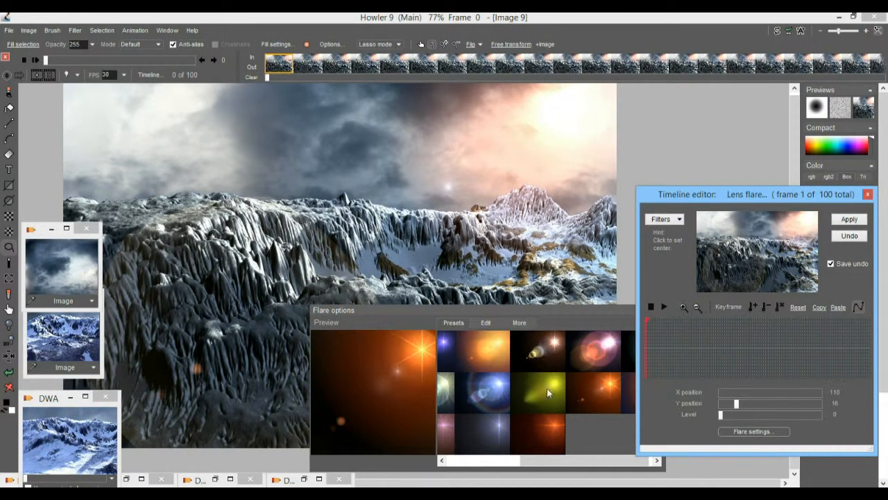
Try the blue horizontal star preset with the flare centered at X 13, Y 5 and its Level at 88
click(487, 436)
drag(557, 460, 538, 462)
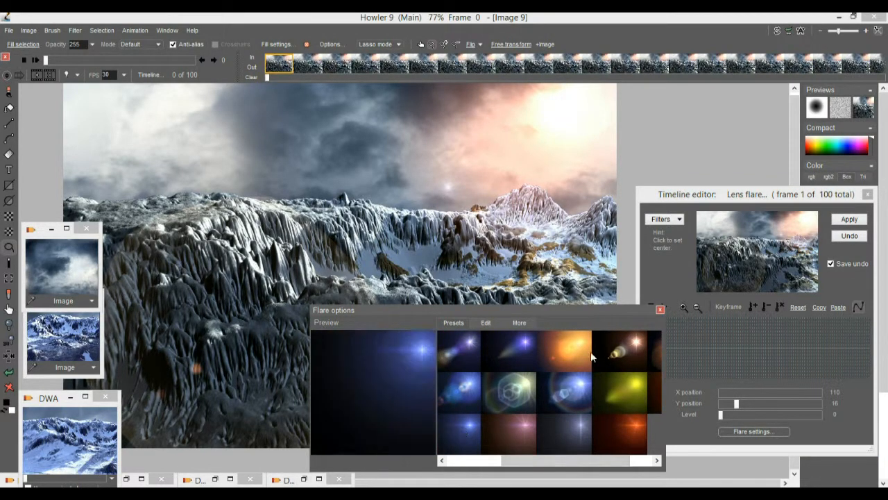
drag(733, 224, 699, 213)
drag(721, 415, 740, 415)
drag(762, 214, 715, 221)
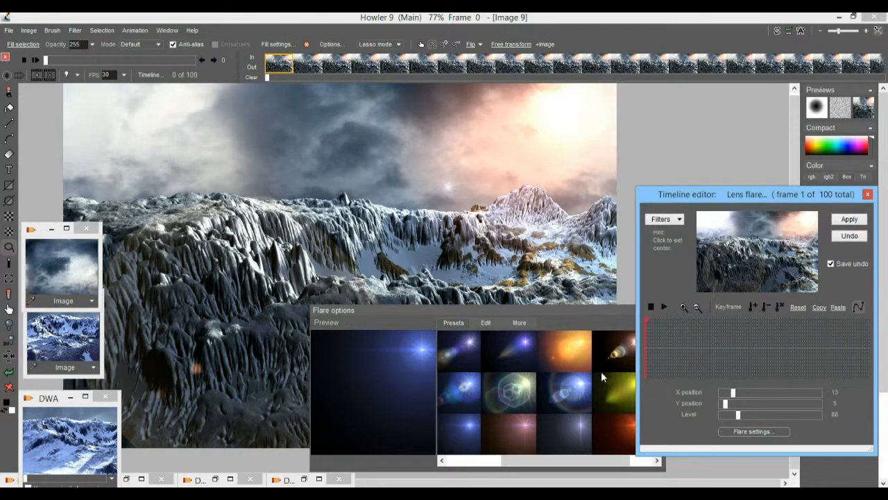
Try the blue streak flare preset and the blue rainbow-halo preset, moving the center to X 48, Y 2 at frame 91
click(503, 346)
drag(720, 220, 708, 217)
drag(656, 344, 851, 347)
mouse_move(737, 221)
mouse_down()
mouse_move(774, 232)
mouse_move(745, 232)
mouse_move(748, 220)
mouse_up()
click(566, 389)
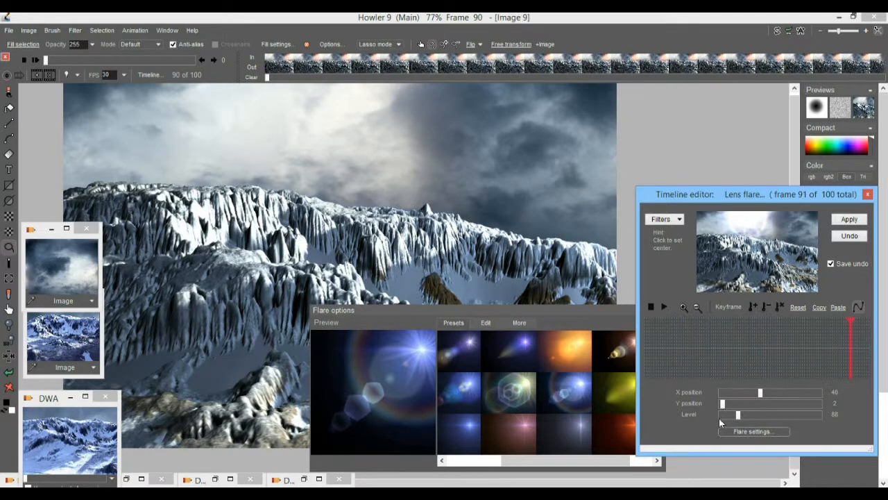
Try the hexagon-ring flare preset and the green ray preset, moving the flare center to X 11, Y 4
click(511, 398)
click(741, 216)
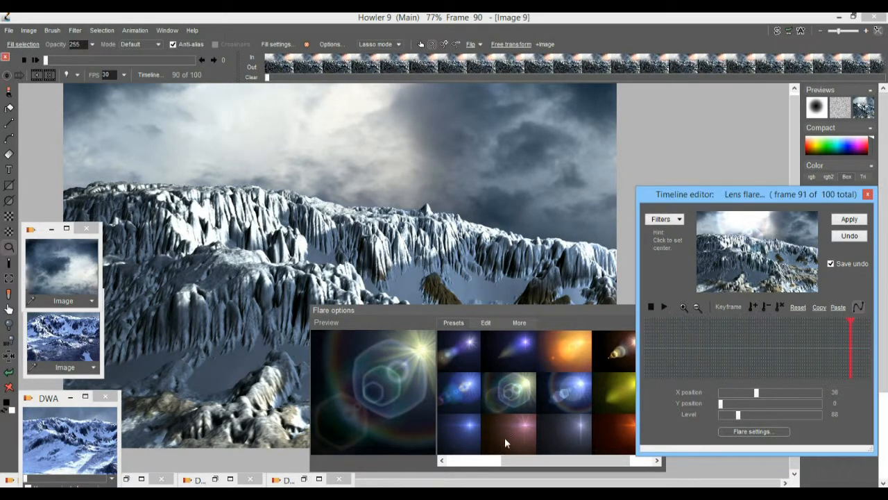
click(563, 457)
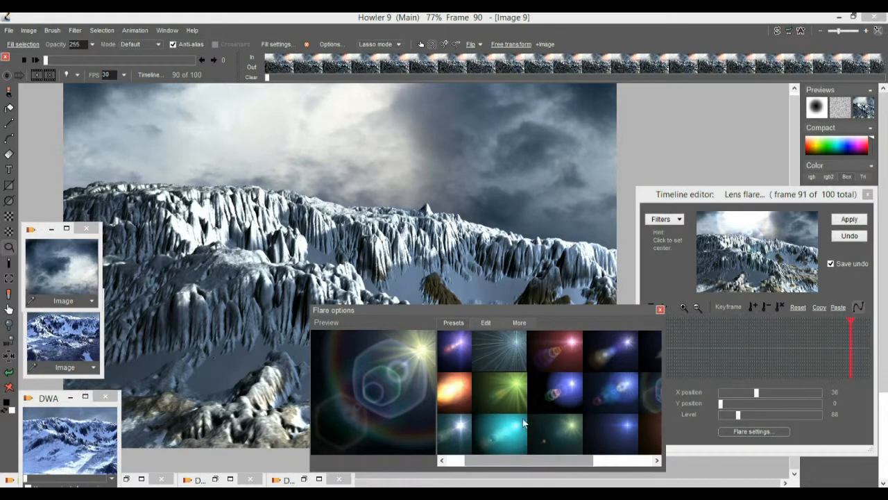
click(518, 383)
drag(752, 222, 711, 216)
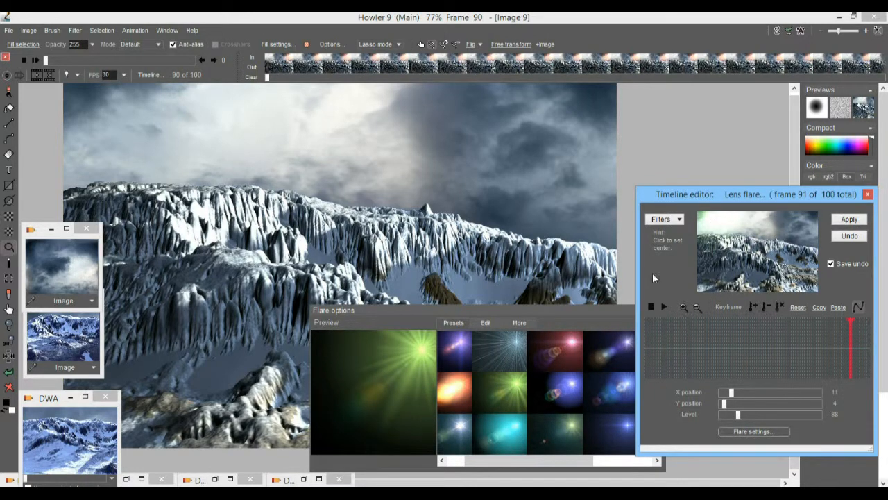
Try the gray-blue light ray preset with the flare center at X 31, Y 4
click(510, 351)
drag(732, 219, 731, 214)
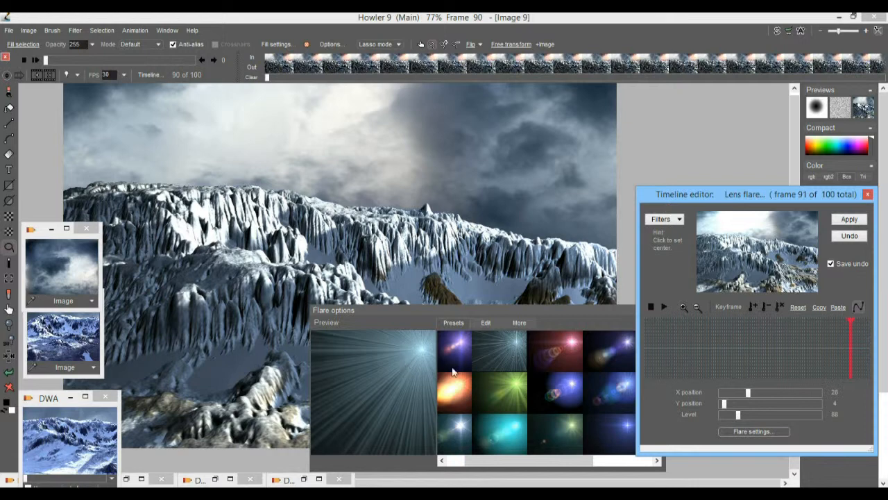
mouse_move(725, 223)
mouse_down()
mouse_move(742, 226)
mouse_move(738, 219)
mouse_up()
Move the flare options window and look through its editing and additional settings before returning to the presets
drag(517, 314, 497, 309)
click(466, 323)
click(497, 325)
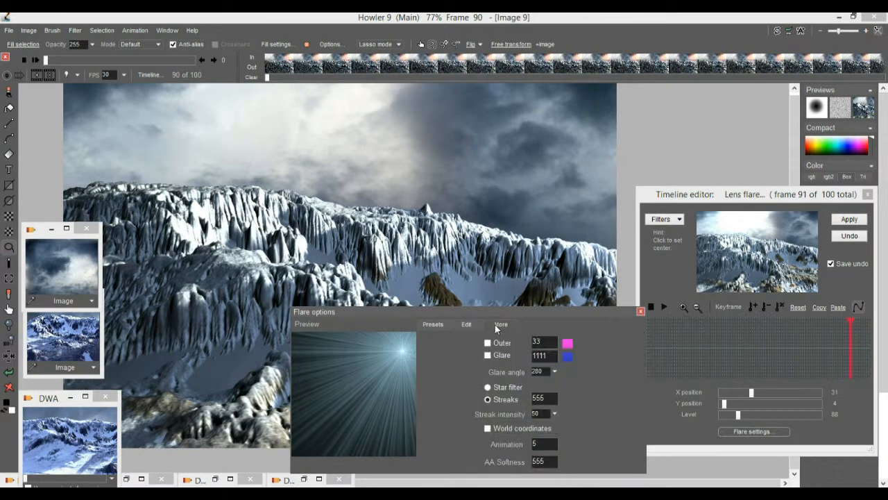
click(467, 324)
click(434, 324)
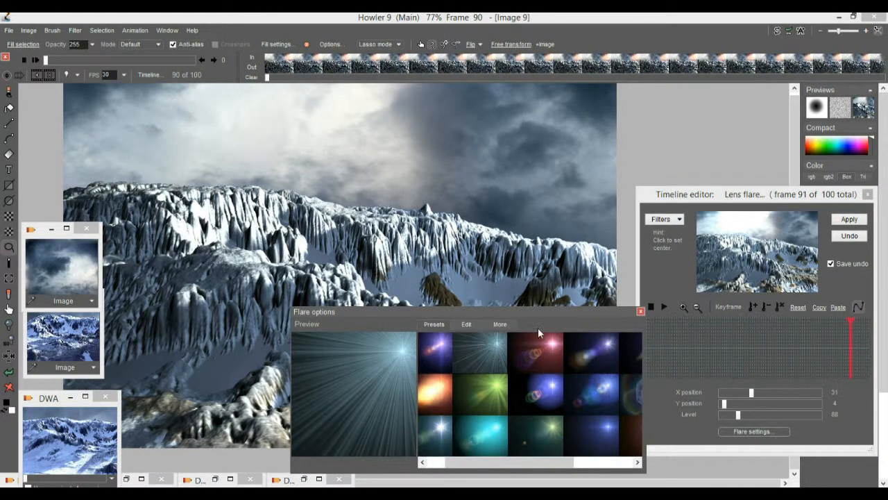
Try the teal-green star preset with the flare centered at X 26, Y 1, and reduce the Level to 33
click(594, 431)
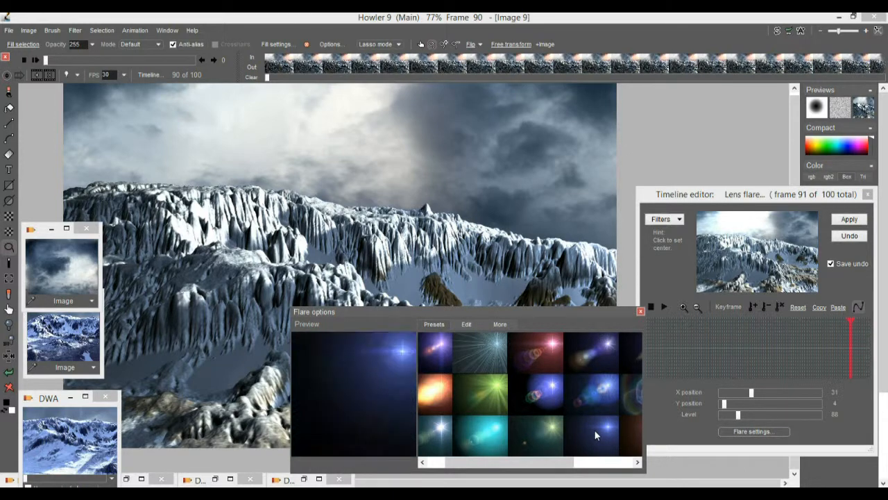
click(541, 429)
click(731, 218)
drag(731, 217, 731, 212)
drag(738, 415, 731, 414)
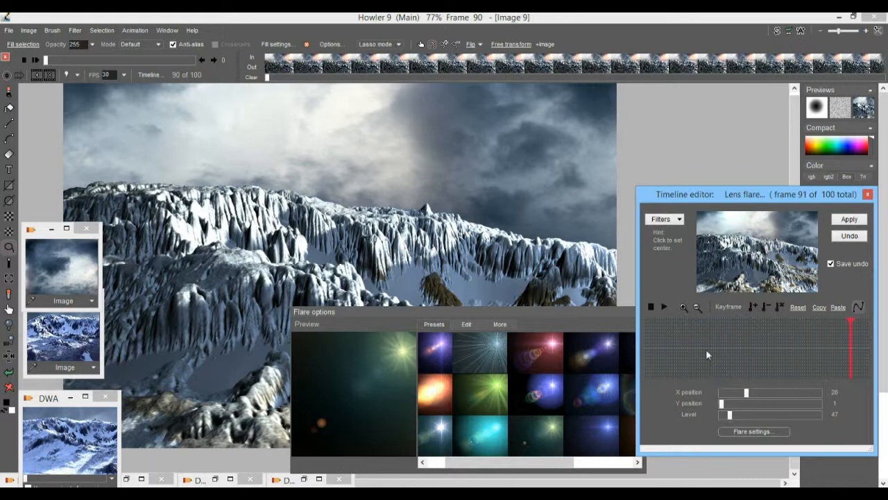
mouse_move(731, 415)
mouse_down()
mouse_move(759, 415)
mouse_move(728, 419)
mouse_up()
Compare the teal sun and gray star presets at frame 49, and settle on the blue horizontal star preset
click(584, 436)
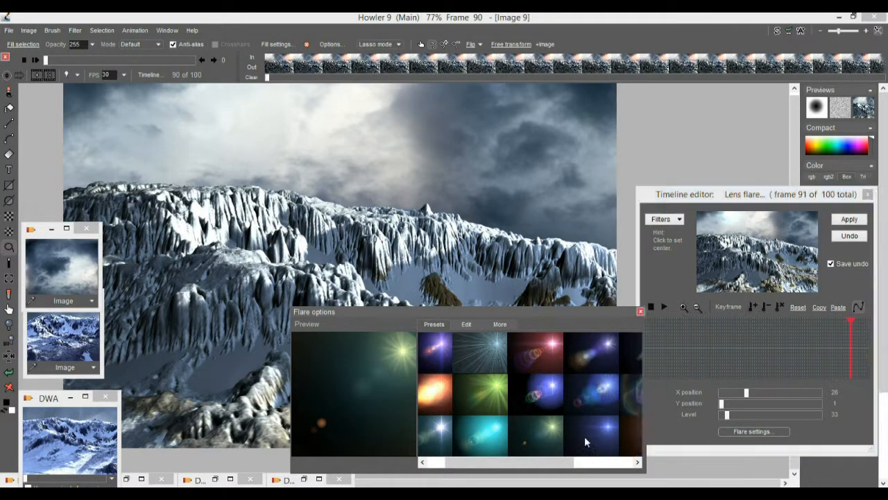
drag(563, 463, 634, 458)
click(621, 356)
drag(692, 347, 755, 350)
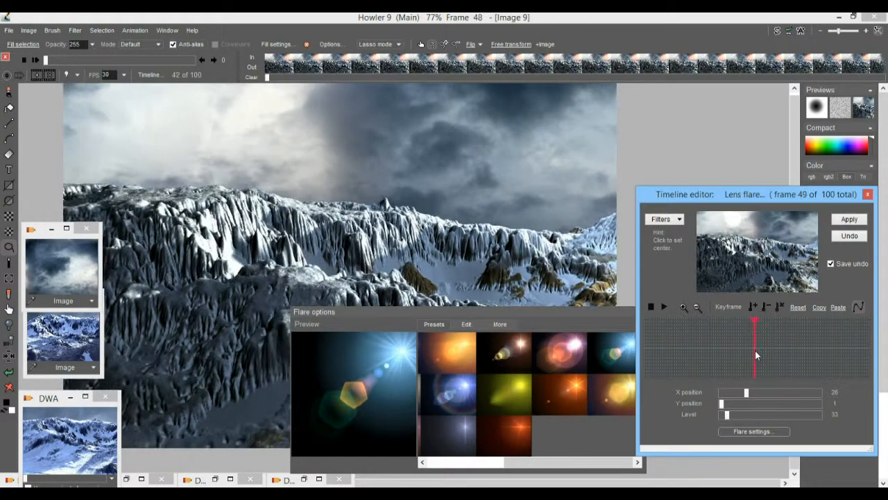
click(460, 437)
drag(603, 462, 575, 460)
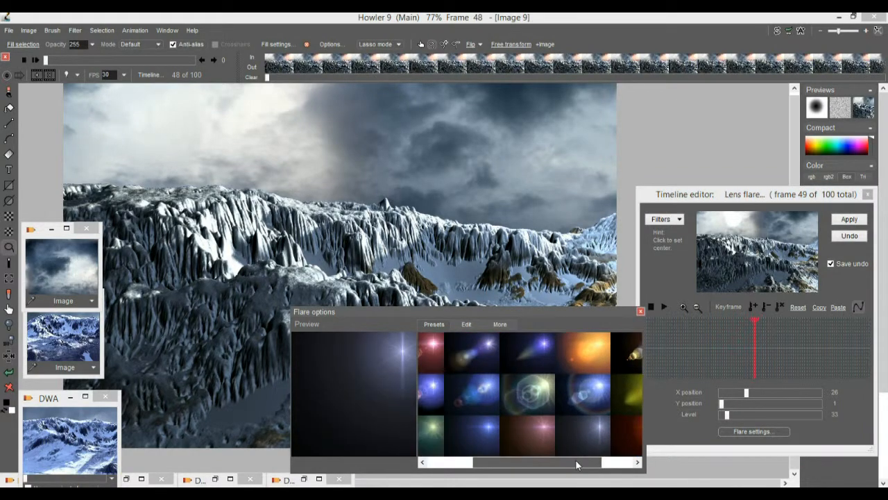
click(489, 427)
Center the flare at X 14, Y 10 and add a keyframe at frame 1
mouse_move(704, 345)
mouse_down()
mouse_move(680, 344)
mouse_move(689, 345)
mouse_up()
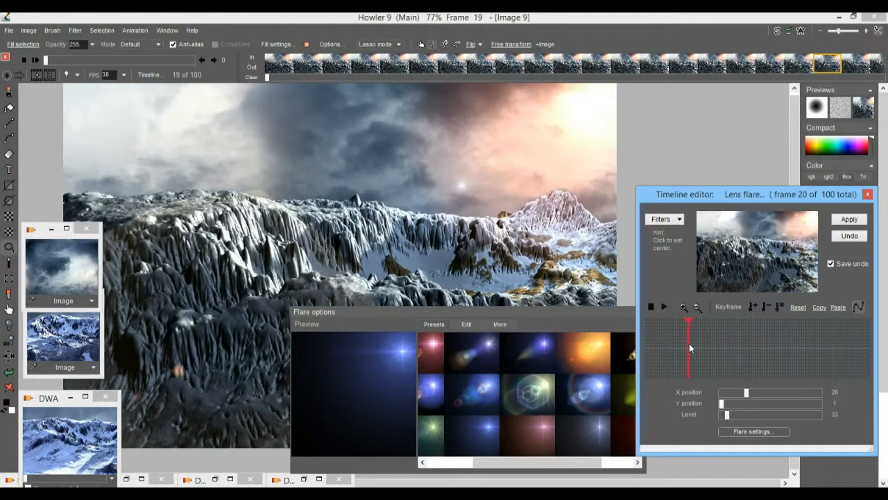
click(715, 217)
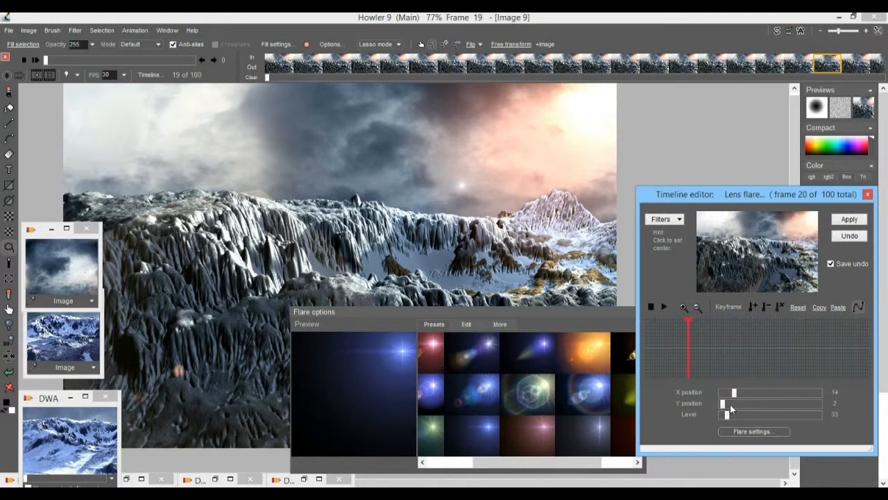
click(715, 220)
click(651, 331)
drag(651, 330, 643, 338)
click(751, 306)
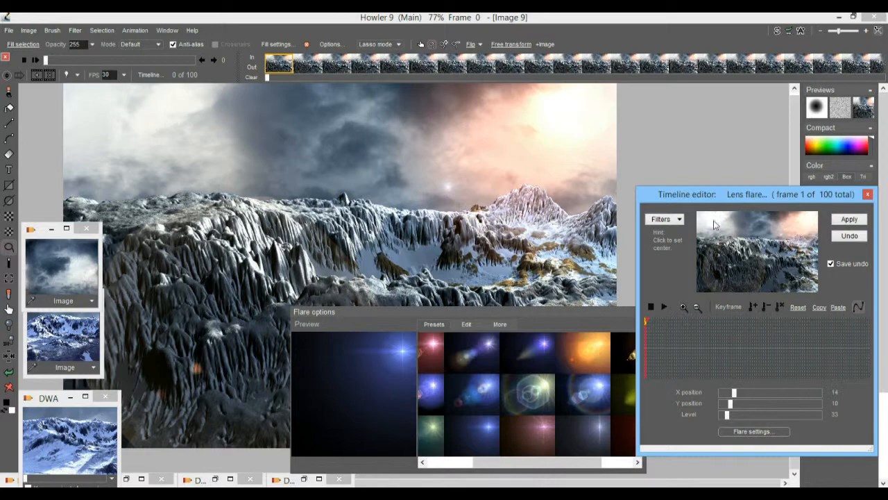
Move the flare center to X 56, Y 8 at frame 100 and add a keyframe there
drag(659, 336, 869, 337)
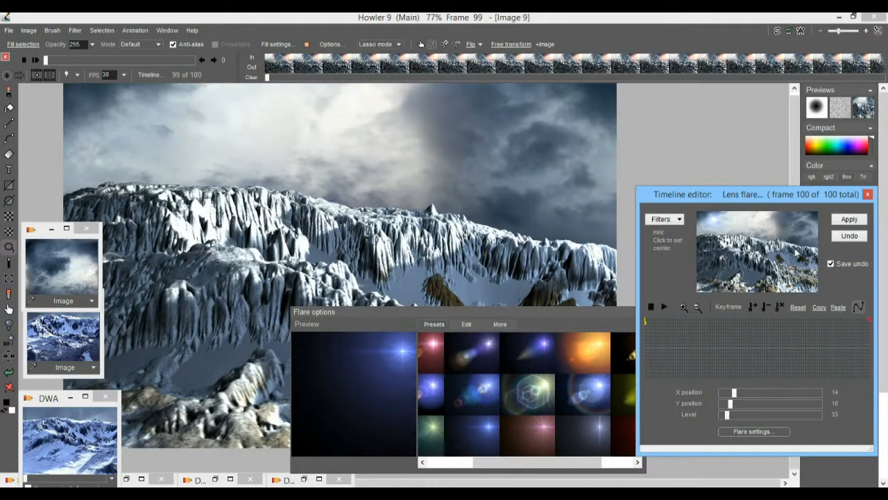
click(767, 218)
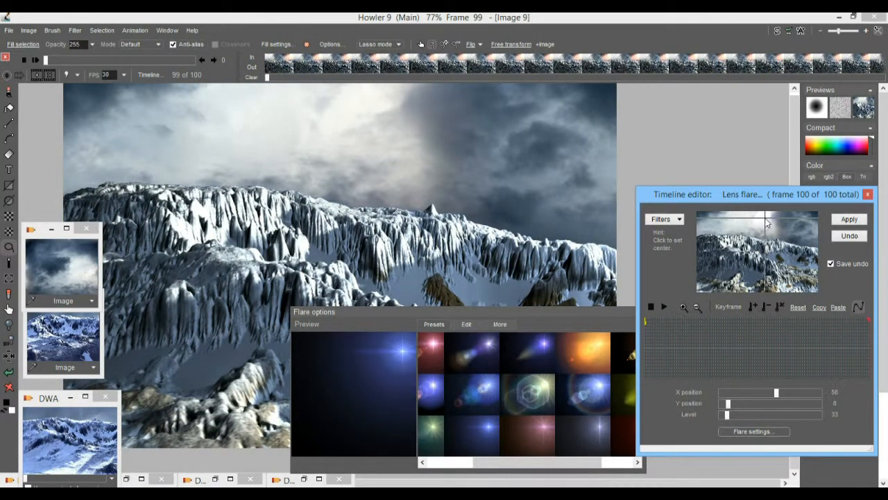
click(754, 307)
Try a Level of 58 at frame 96, and set the flare's Level to 80 at frame 100 instead
mouse_move(685, 357)
mouse_down()
mouse_move(679, 349)
mouse_move(864, 354)
mouse_move(671, 347)
mouse_move(826, 356)
mouse_move(780, 362)
mouse_move(806, 338)
mouse_move(864, 351)
mouse_up()
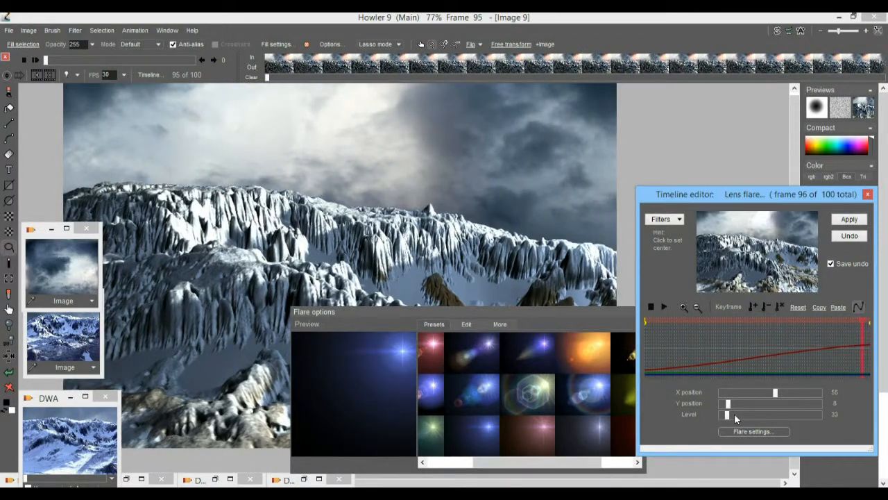
drag(728, 415, 733, 416)
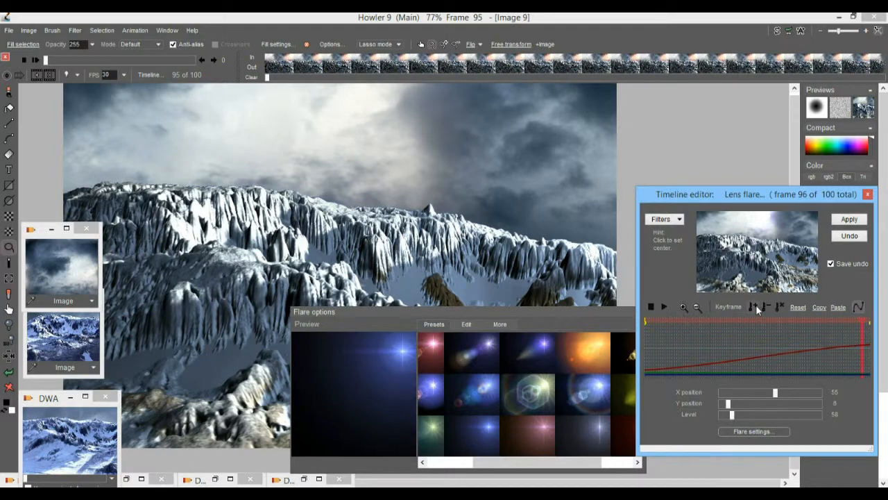
click(869, 330)
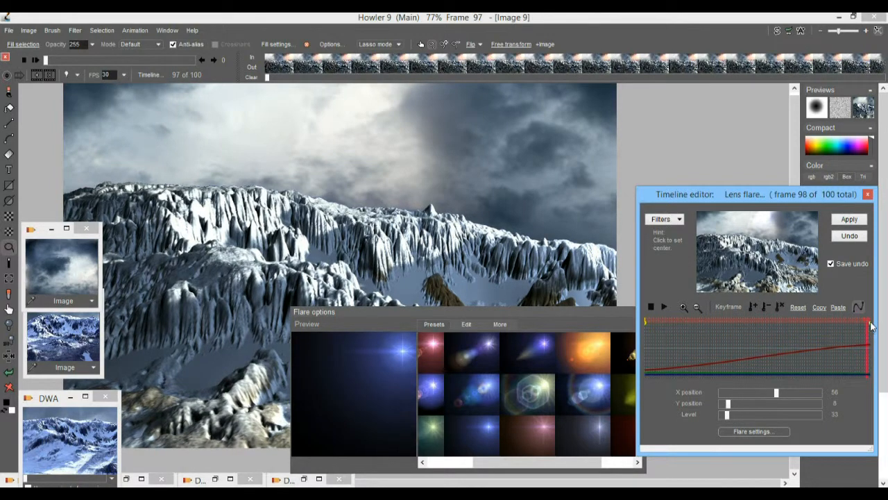
click(873, 327)
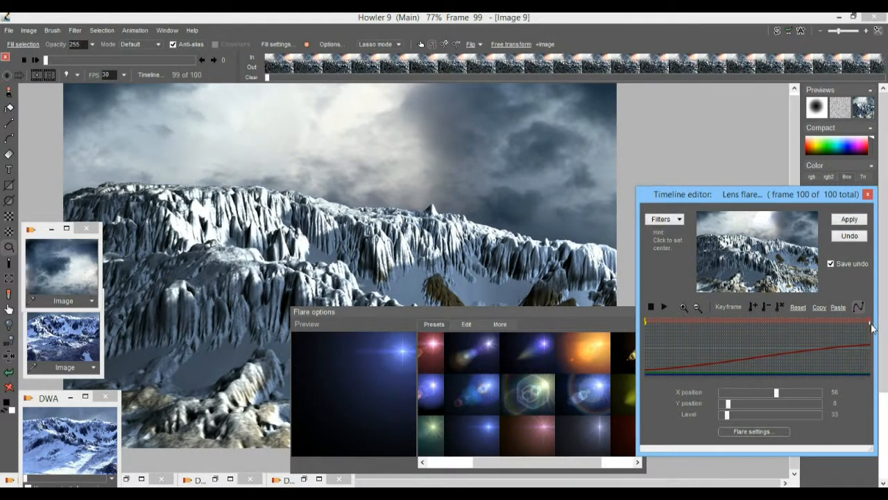
drag(873, 328, 873, 329)
Update the frame 100 keyframe in a widened timeline editor and apply the lens flare to the animation
drag(638, 323, 373, 323)
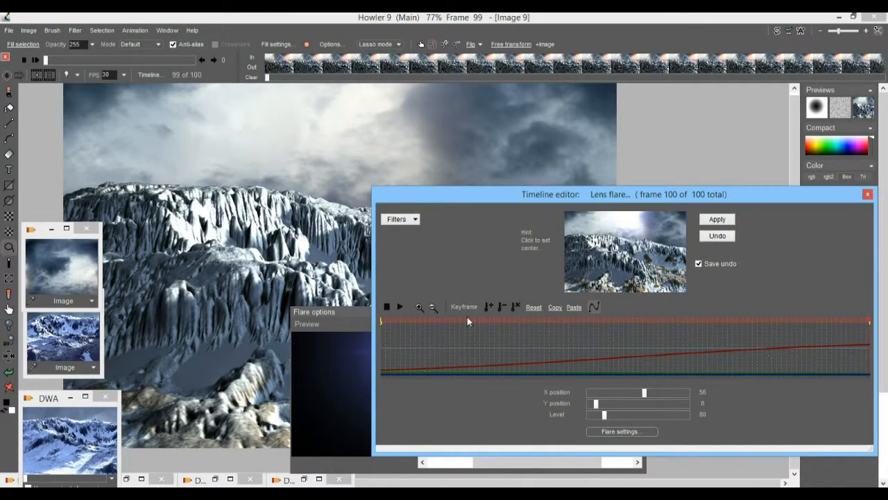
click(491, 306)
drag(739, 341, 495, 346)
click(720, 220)
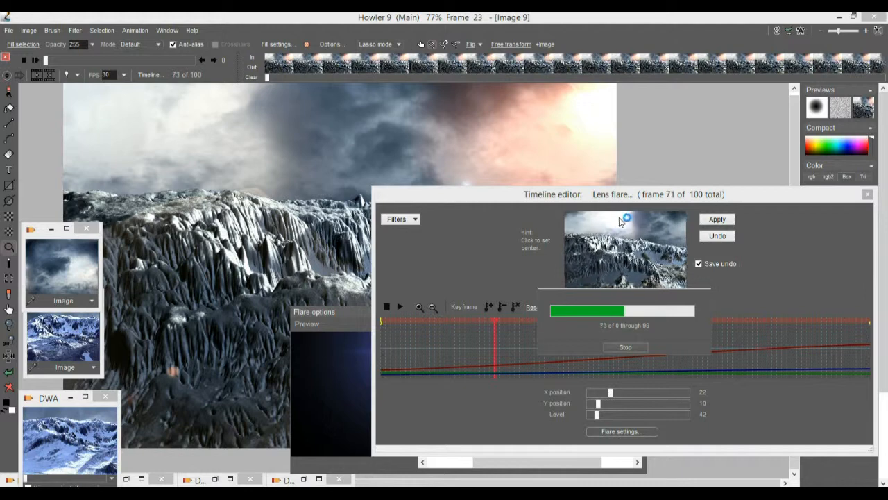
Move the flare options window clear of the timeline, and try the teal-green star and blue rainbow-halo presets at frame 33
drag(340, 312, 79, 304)
click(168, 424)
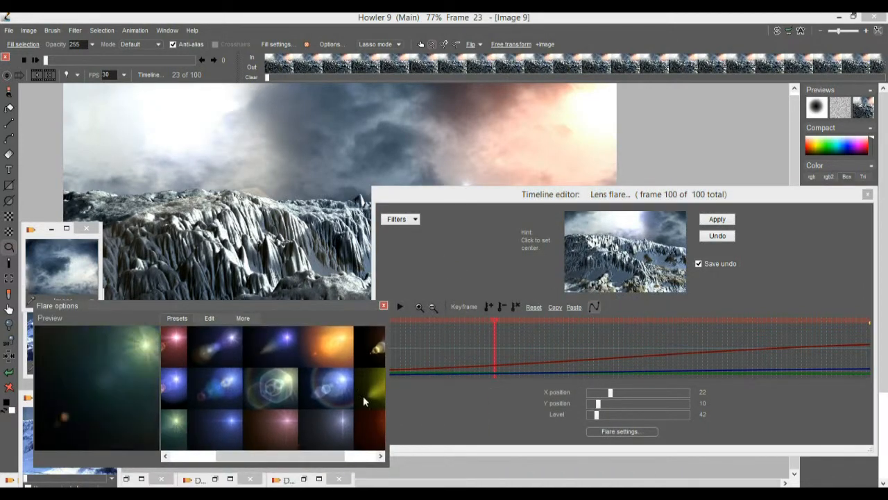
drag(537, 342, 540, 369)
click(317, 393)
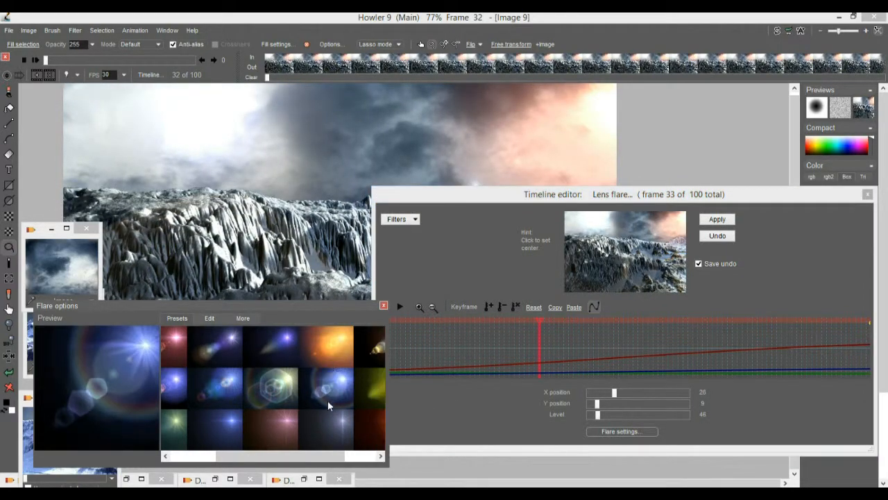
Try a Level of 120 at frame 98, and set the flare's Level to 119 at frame 100
drag(465, 343, 864, 347)
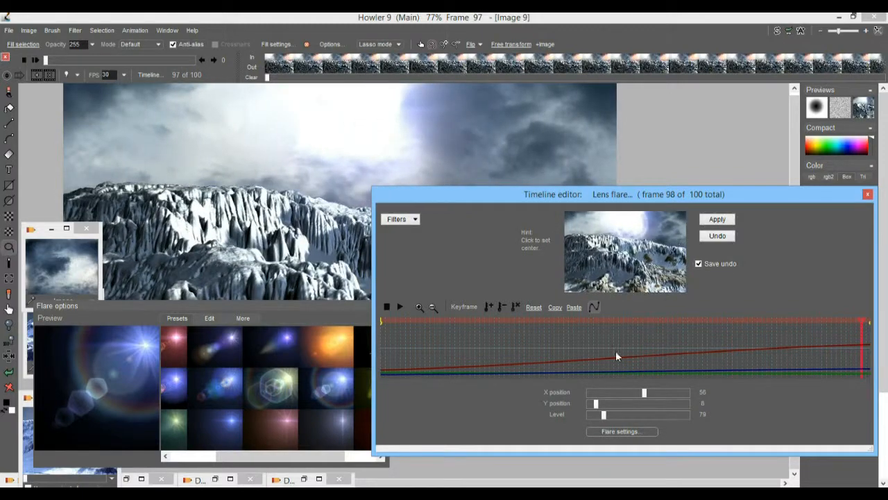
mouse_move(609, 414)
mouse_down()
mouse_move(624, 414)
mouse_move(612, 416)
mouse_up()
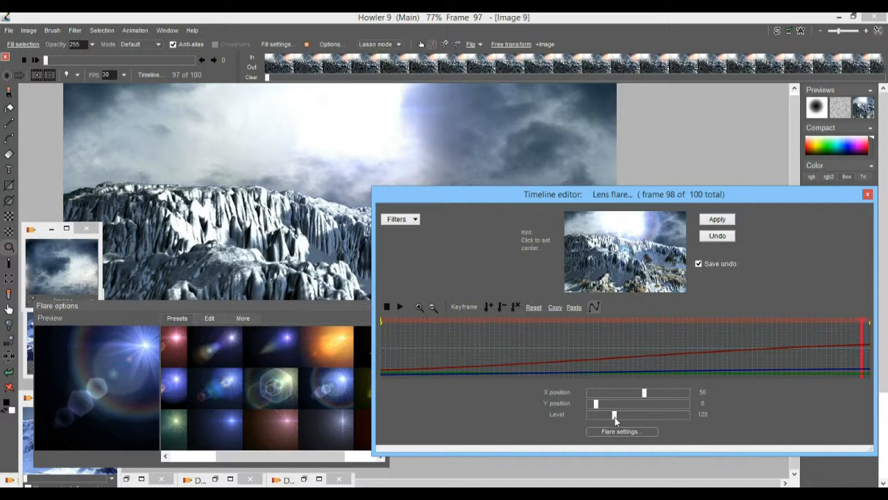
drag(871, 323, 871, 326)
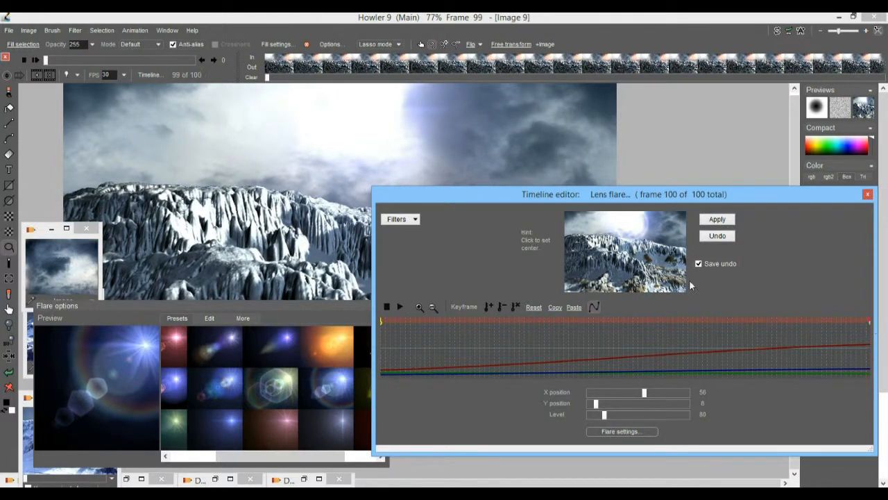
drag(613, 416, 613, 417)
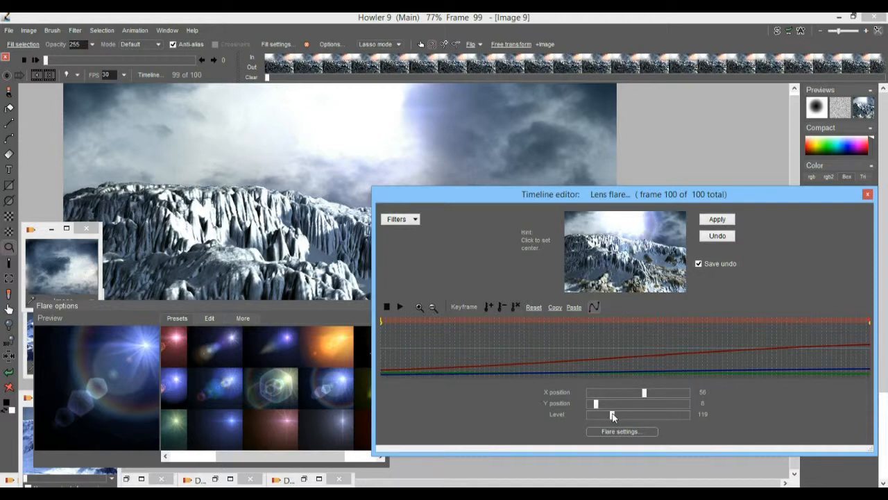
Set the Level to 30 at frame 1, check frame 11, and apply the blue rainbow-halo flare to the animation
click(381, 320)
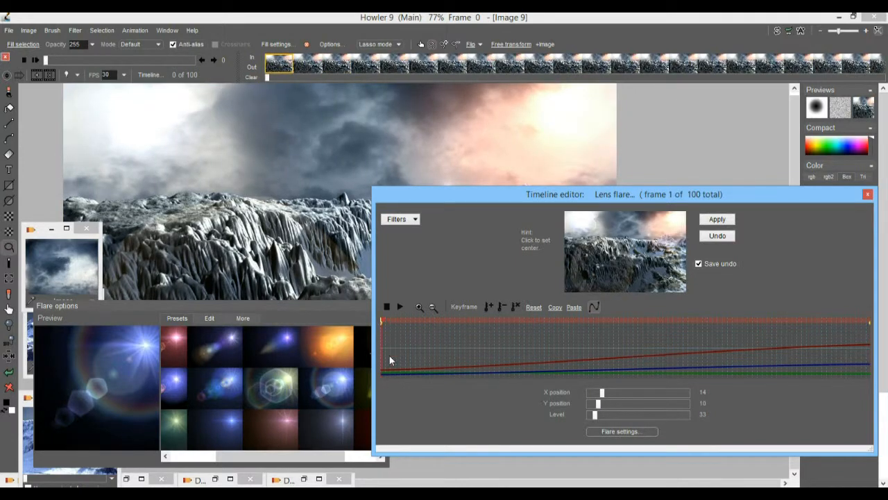
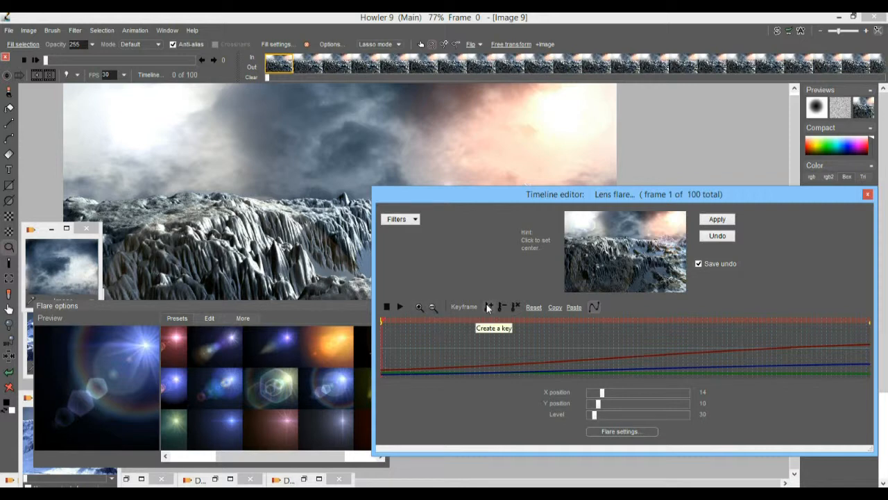
drag(418, 344, 429, 364)
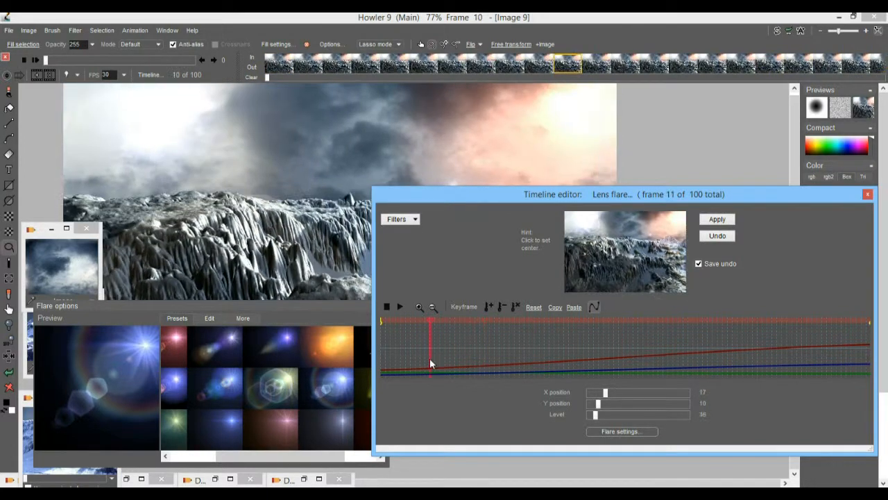
click(731, 221)
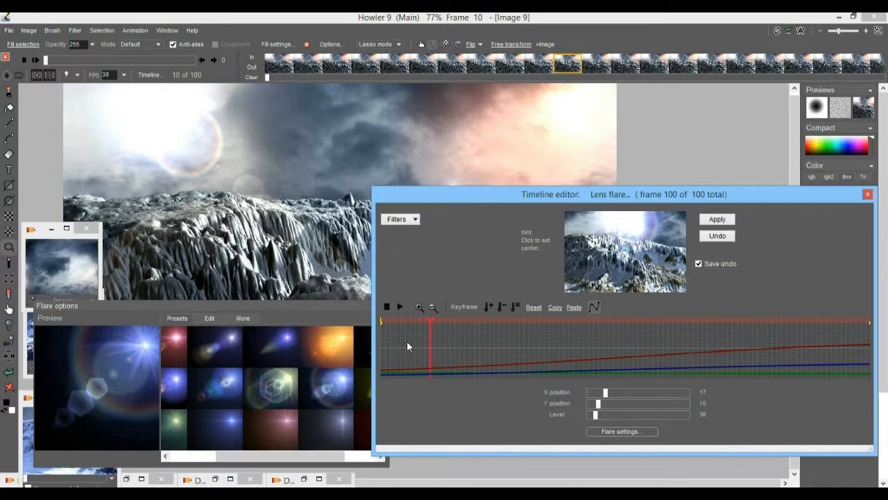
Choose the grey-blue light-ray flare preset and preview it at a higher Level farther along the timeline
mouse_move(427, 337)
mouse_down()
mouse_move(555, 337)
mouse_move(412, 336)
mouse_up()
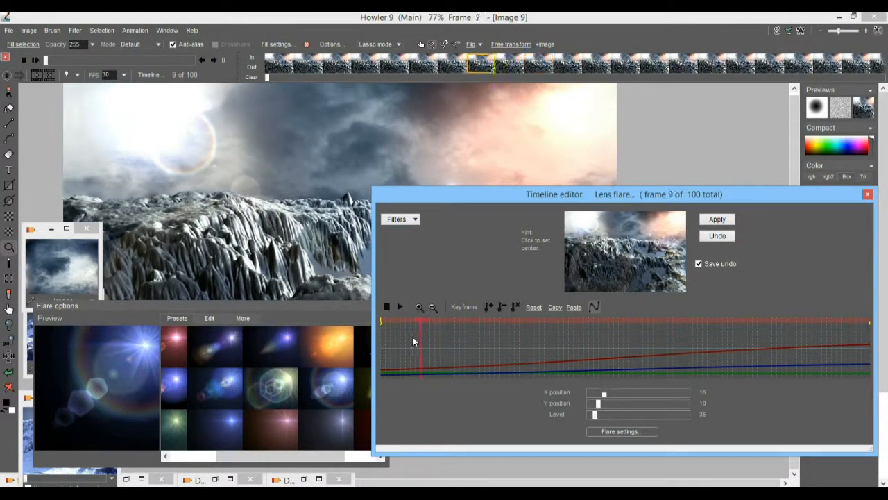
click(253, 307)
drag(293, 455, 257, 456)
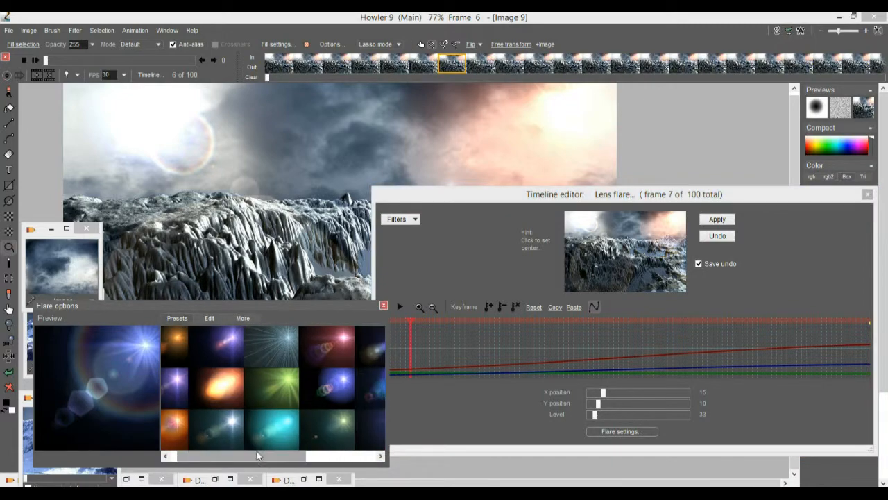
click(273, 346)
drag(443, 340, 688, 344)
drag(607, 416, 611, 416)
Set the light-ray flare's Level to 102 at frame 1 and add a keyframe there
mouse_move(382, 323)
mouse_down()
mouse_move(403, 325)
mouse_move(381, 323)
mouse_up()
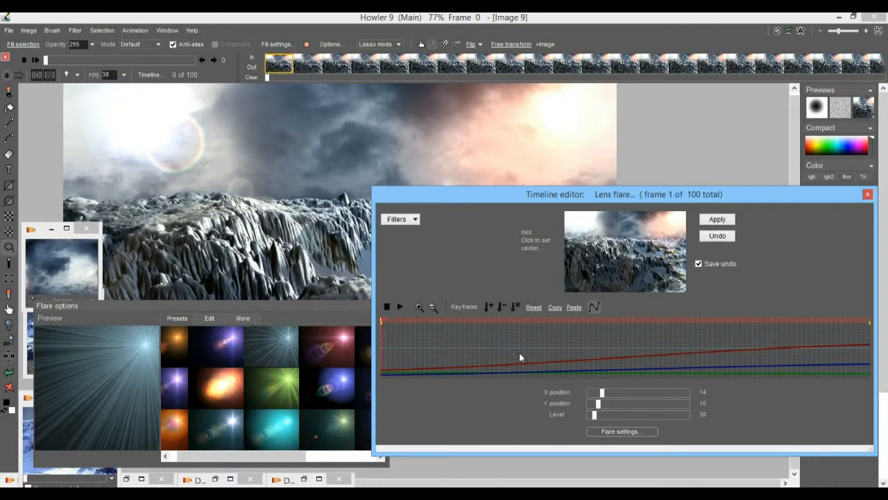
mouse_move(610, 410)
mouse_down()
mouse_move(622, 417)
mouse_move(606, 418)
mouse_up()
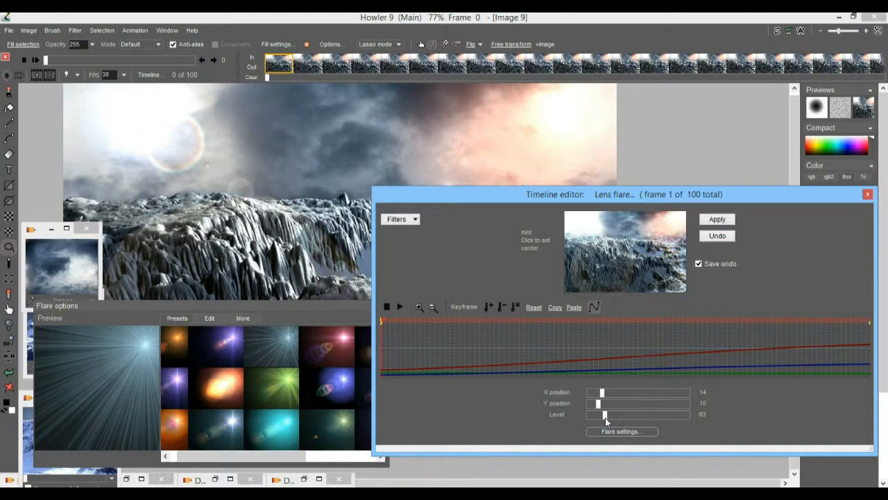
click(489, 307)
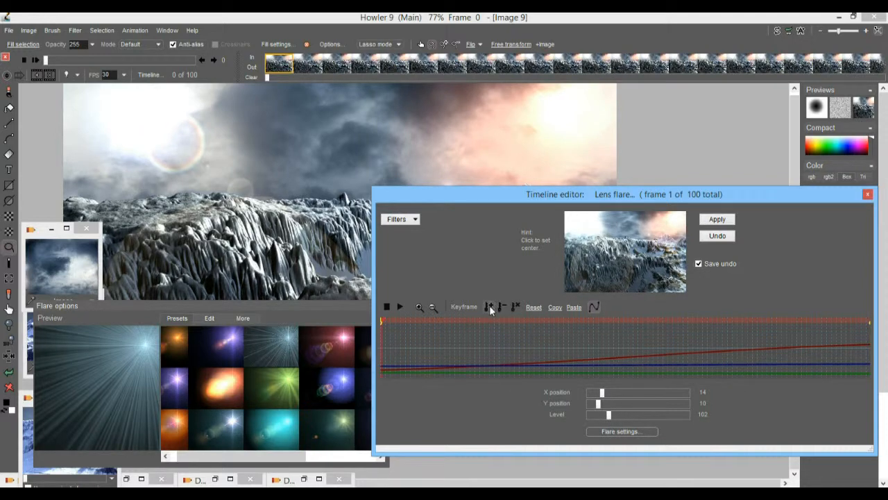
Key the Level at 44 on frame 100, check frame 25, and apply the light-ray flare to the animation
click(871, 326)
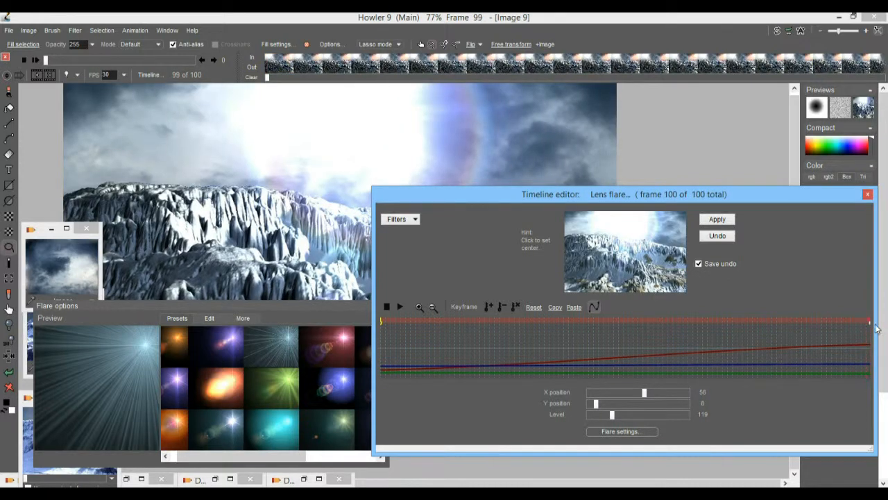
drag(611, 415, 599, 414)
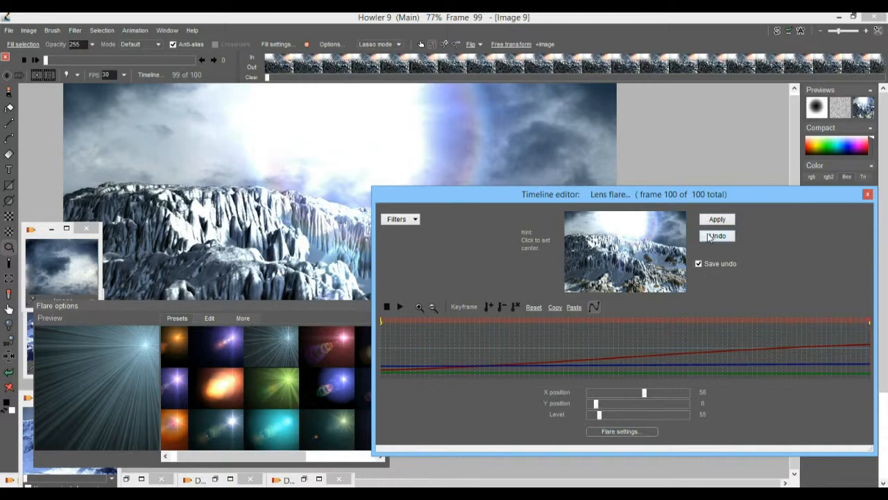
drag(598, 416, 598, 416)
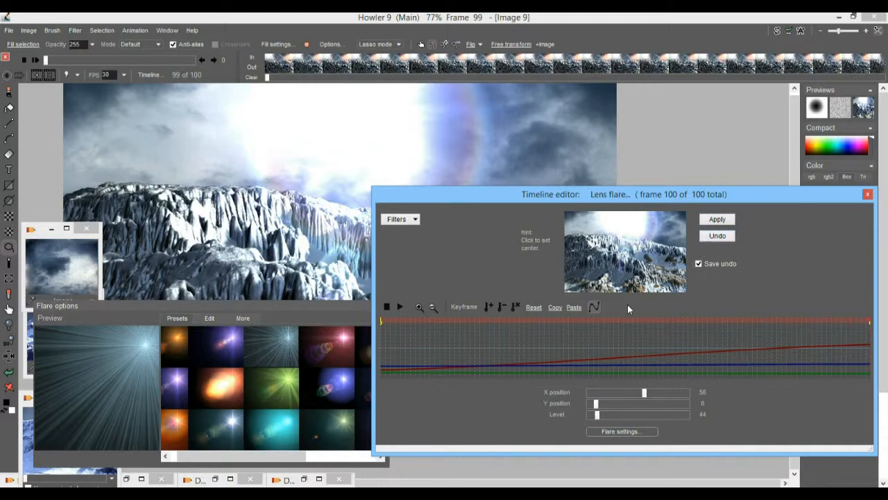
click(491, 306)
drag(416, 352, 468, 340)
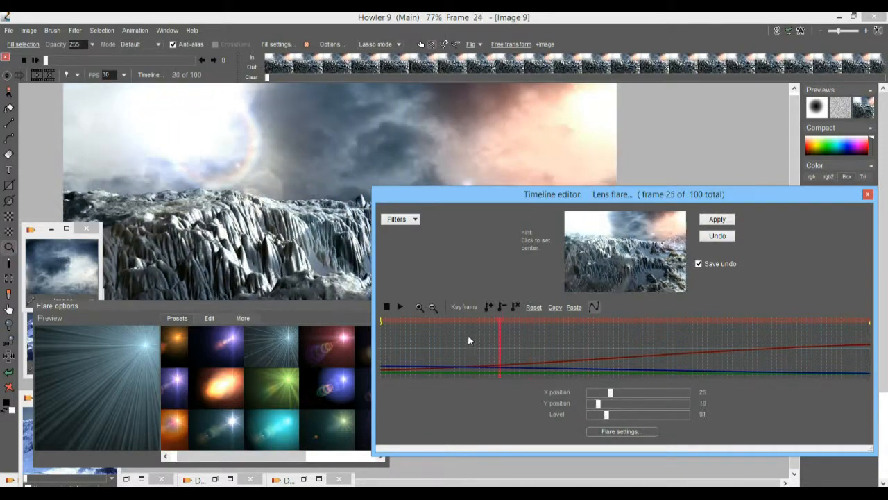
click(718, 220)
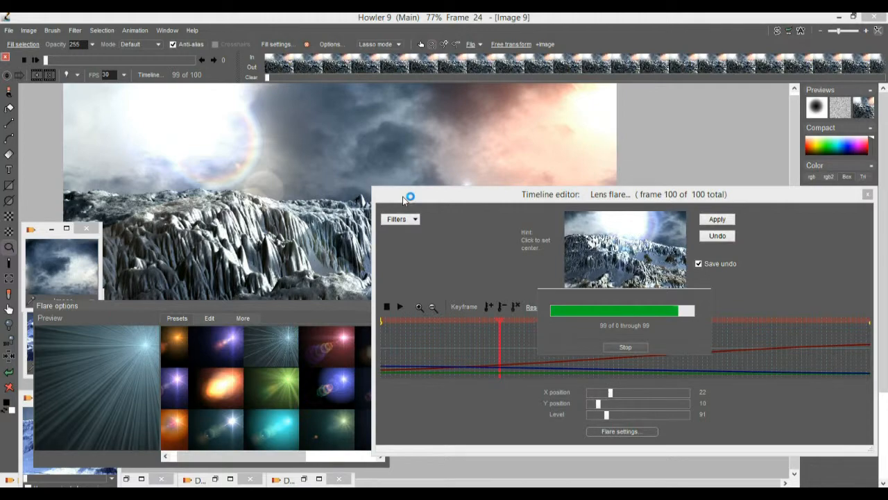
Move the timeline editor off the image, play the animation, scrub to frame 27, and close the flare options
drag(470, 198, 748, 337)
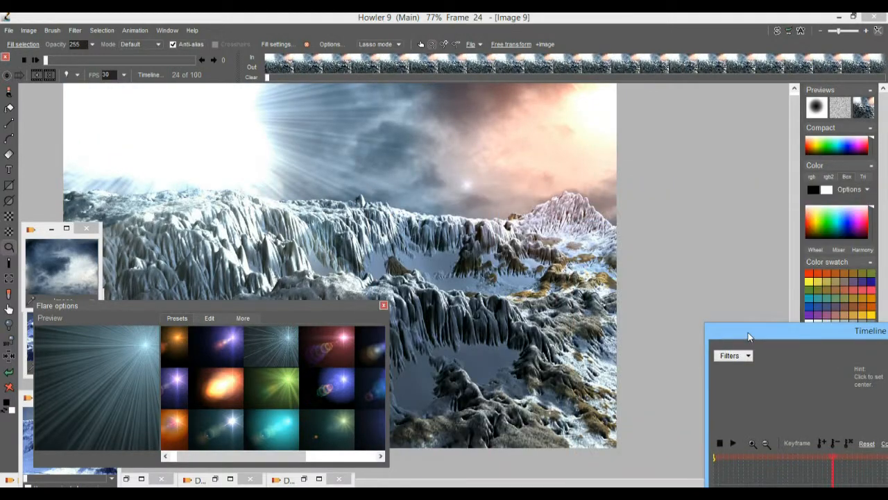
click(39, 62)
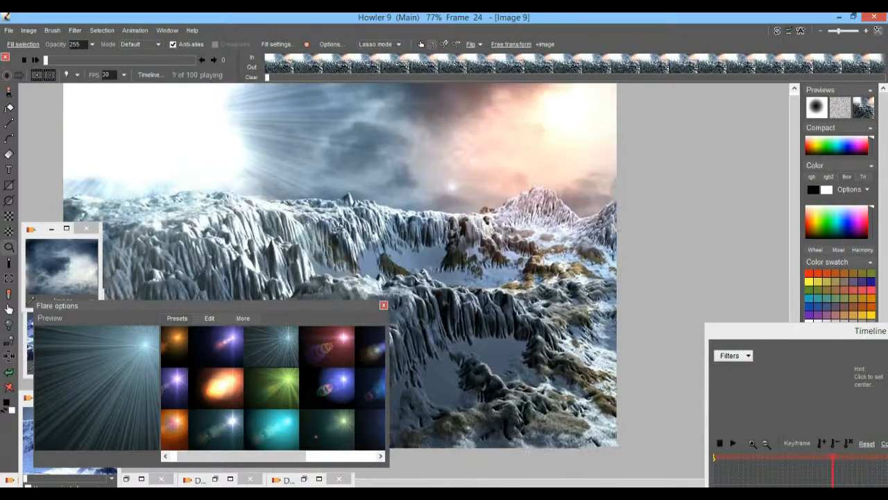
drag(47, 61, 85, 74)
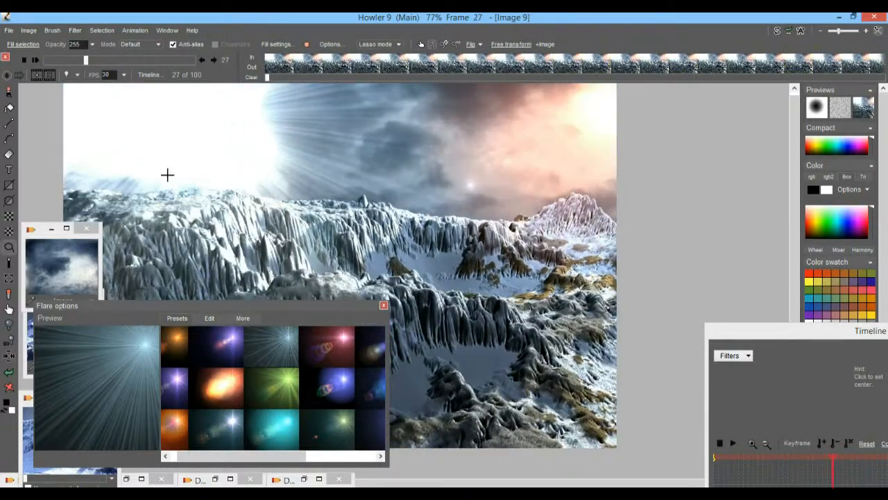
click(383, 304)
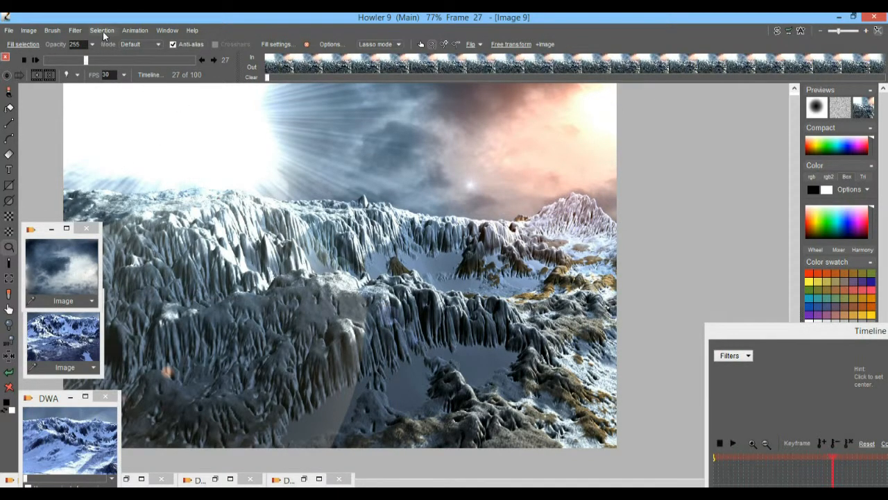
Apply the Light diffusion photographic filter with Radius 8 and Approximate precision to all frames
click(75, 32)
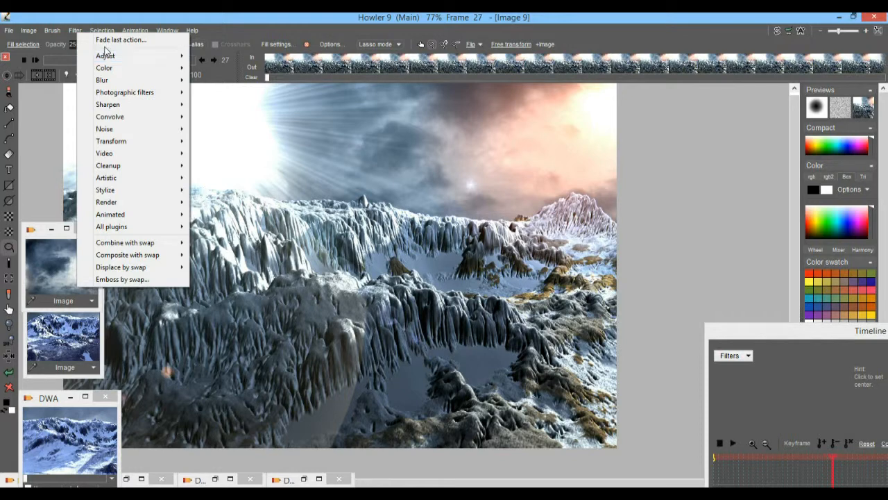
mouse_move(121, 96)
click(247, 105)
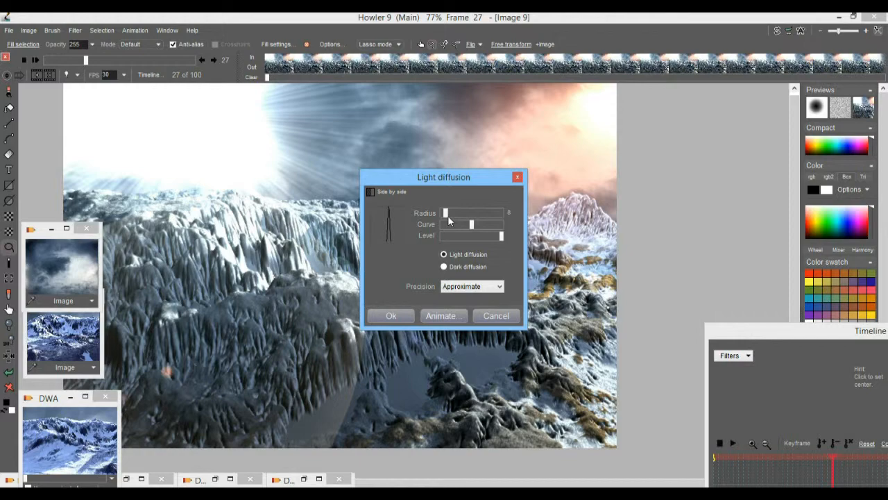
click(452, 316)
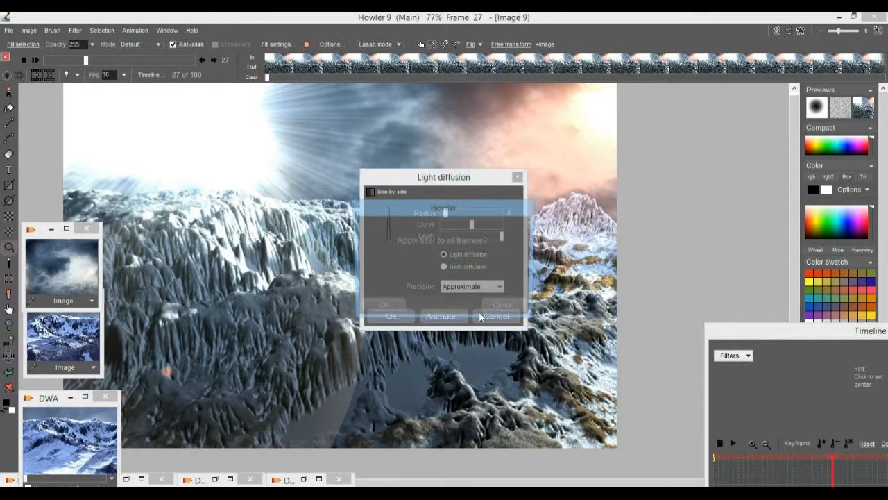
click(382, 308)
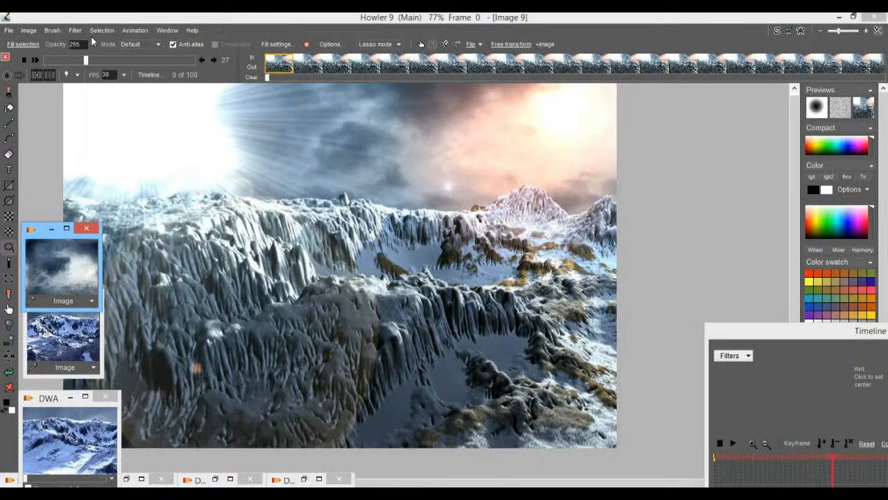
Apply Soft contrast improvement to all frames, with low Softness, Exposure just under the middle and Level just above it
click(81, 32)
mouse_move(145, 91)
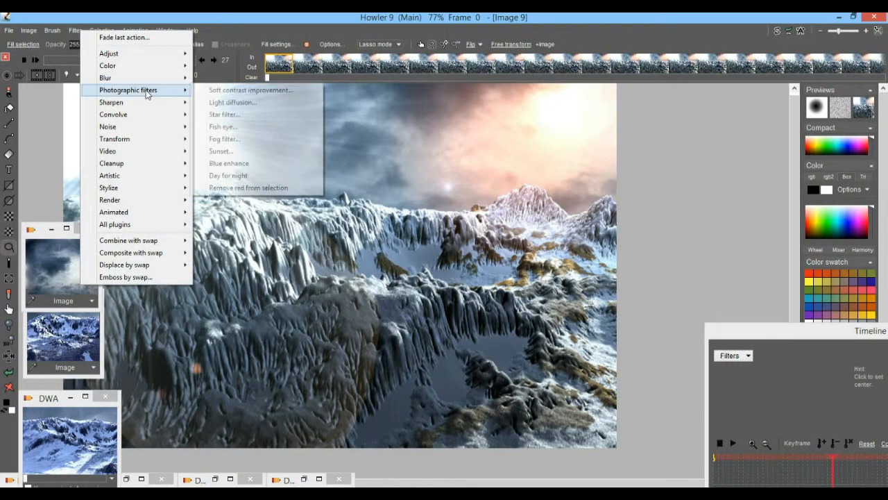
click(249, 95)
drag(437, 202, 714, 147)
drag(748, 226, 724, 218)
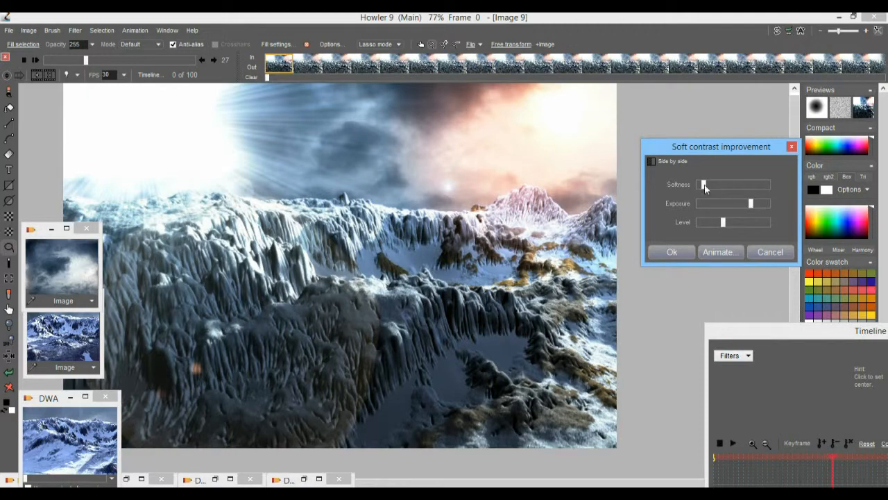
drag(713, 186, 709, 186)
drag(753, 203, 741, 224)
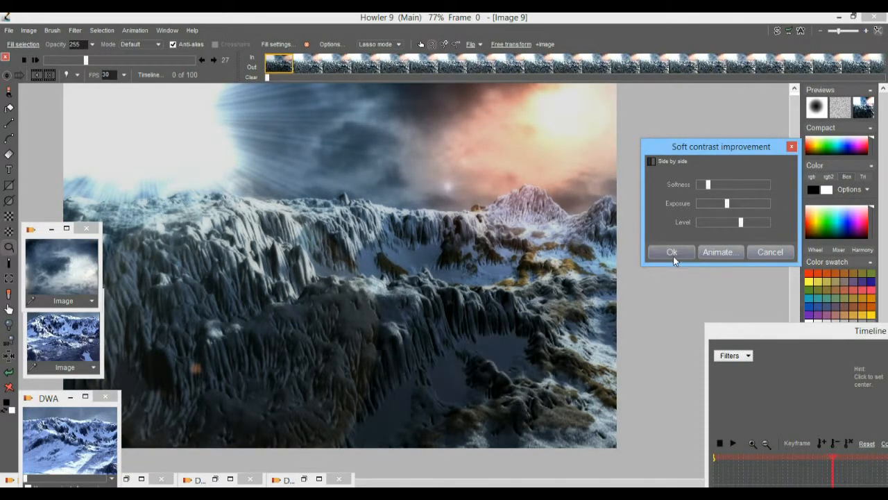
click(704, 256)
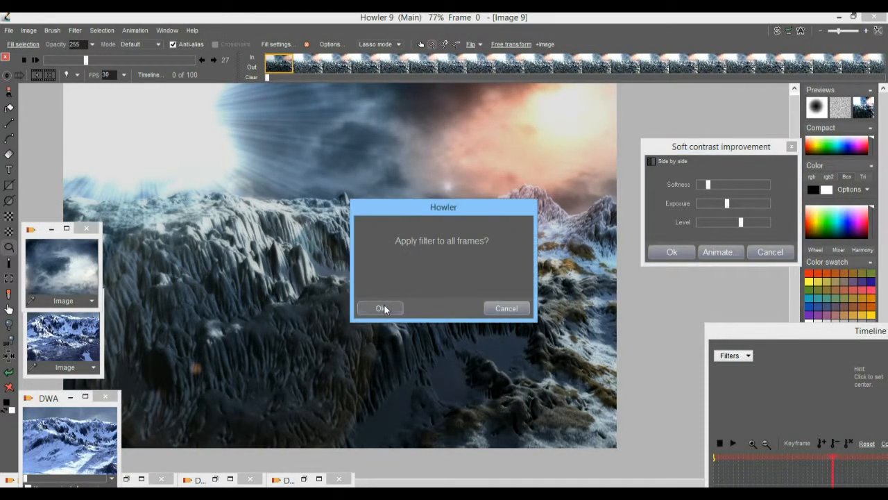
click(377, 308)
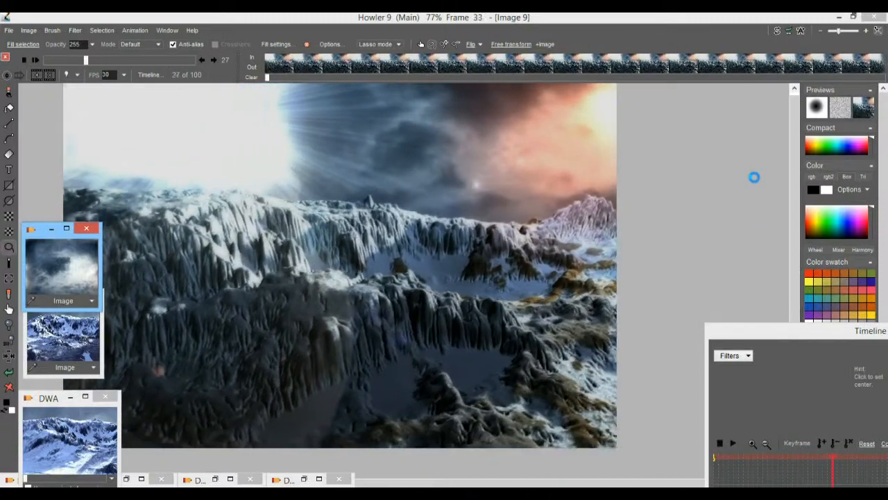